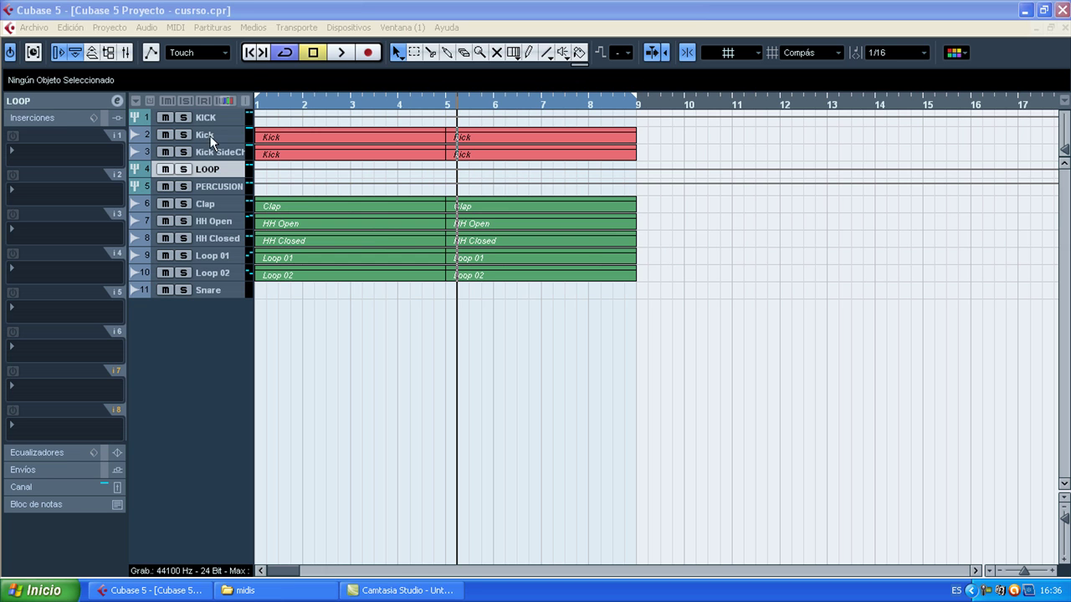
Solo the Kick track and play it to hear the kick alone
click(182, 132)
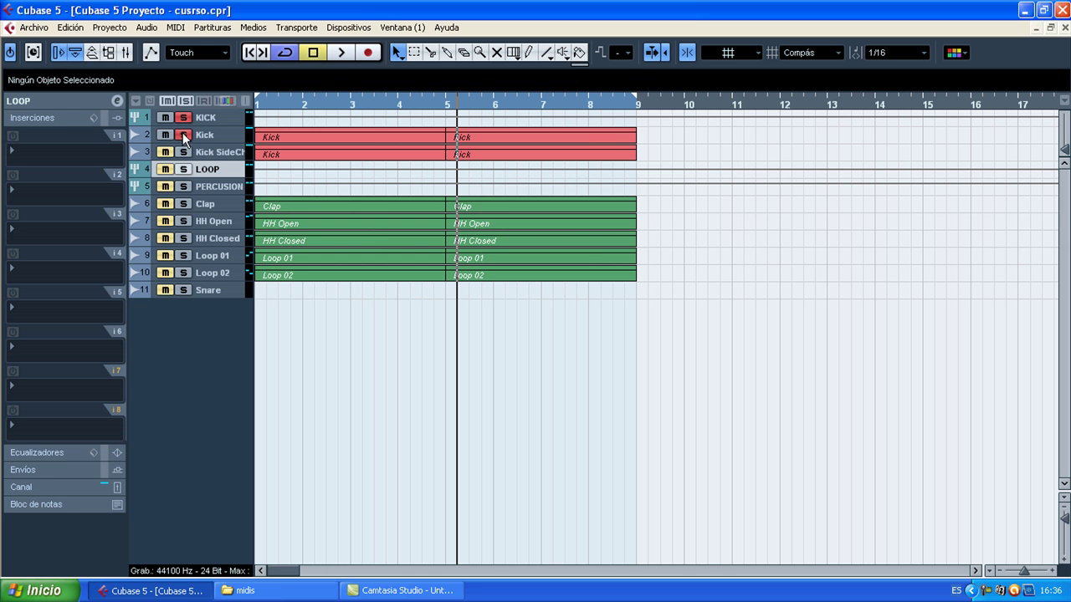
click(184, 118)
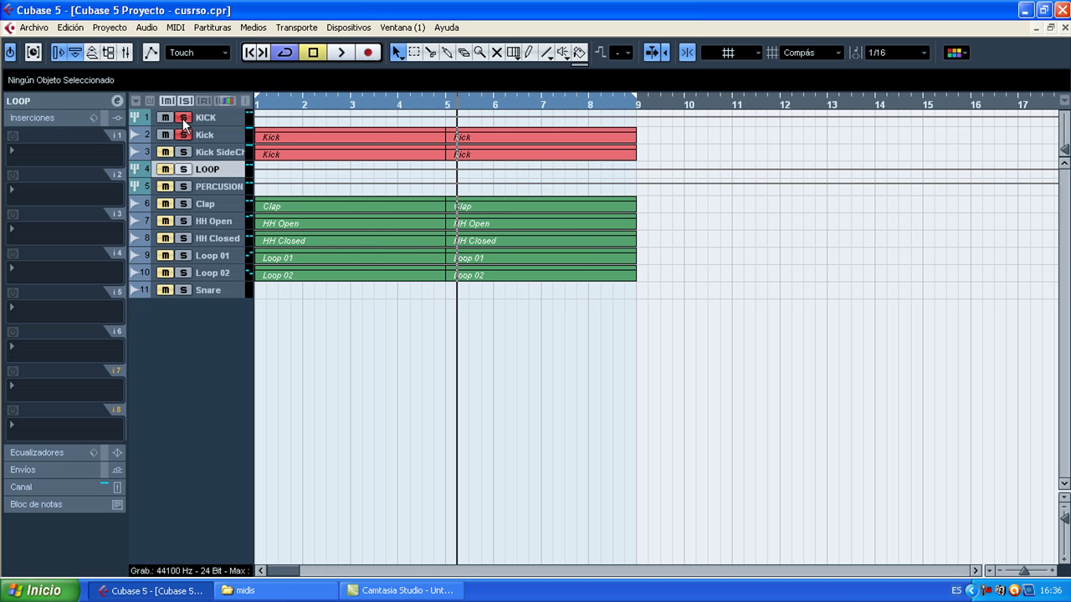
click(342, 53)
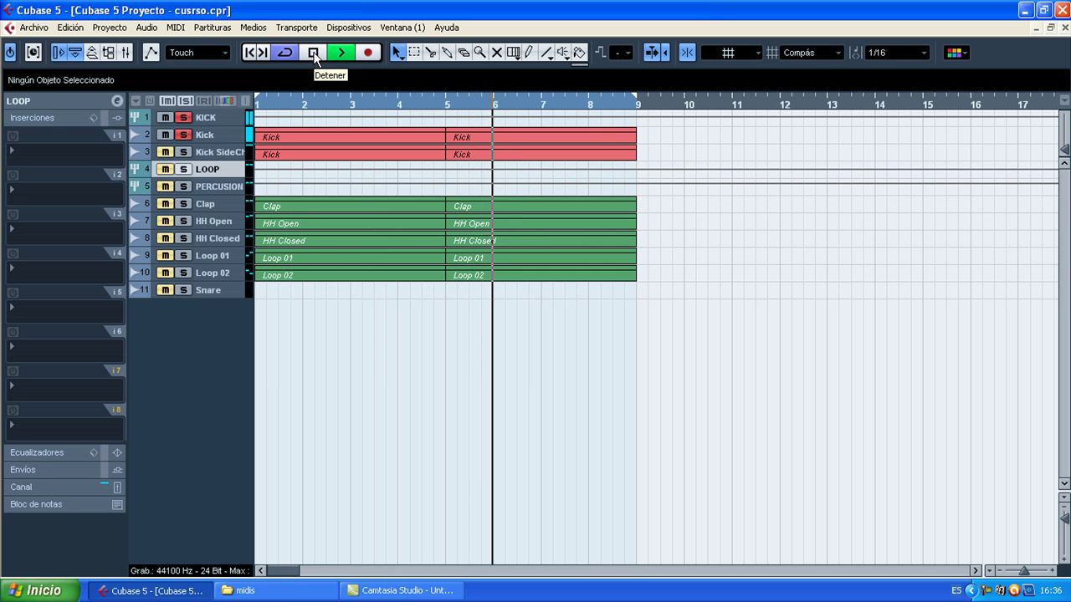
click(314, 53)
Take the kick out of solo and listen to the Clap track on its own
click(184, 204)
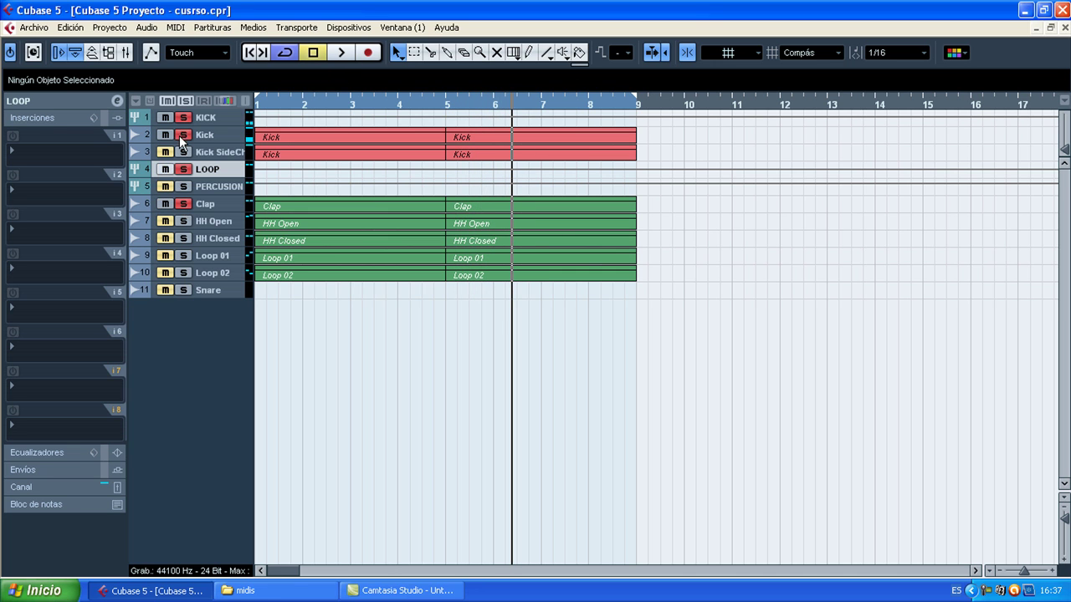
click(189, 123)
click(189, 124)
click(343, 52)
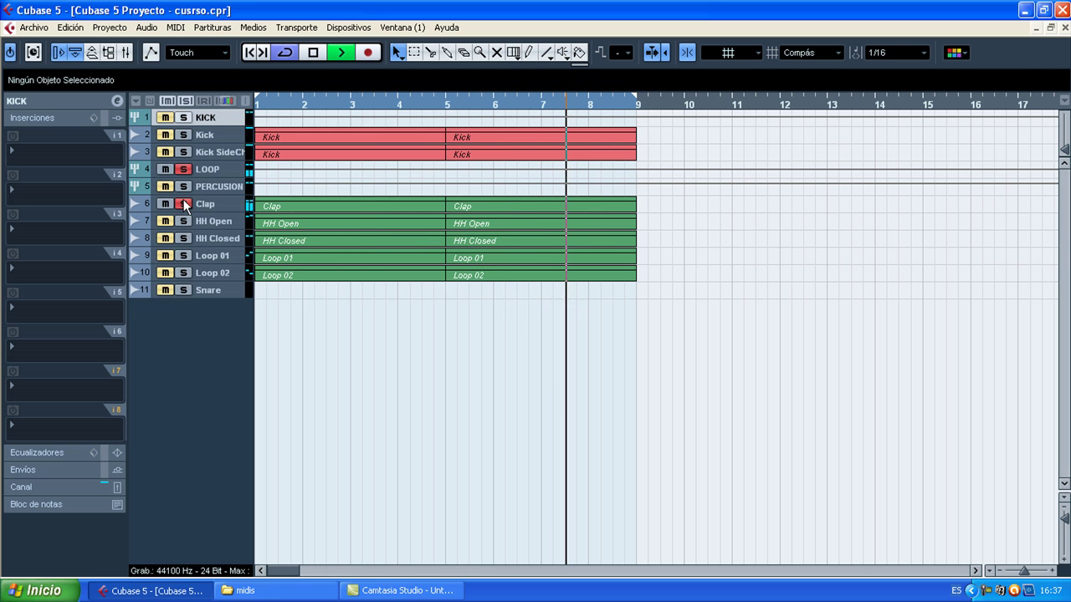
click(183, 203)
Audition the HH Open, HH Closed, Loop 01 and Loop 02 tracks in solo, and clear all solos
click(182, 221)
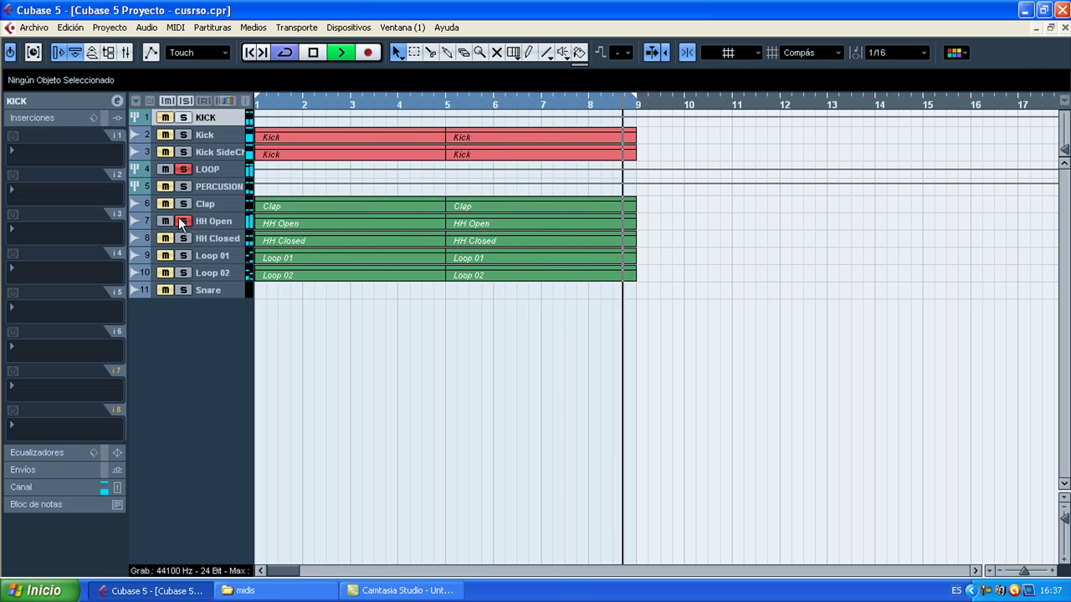
click(182, 221)
click(184, 238)
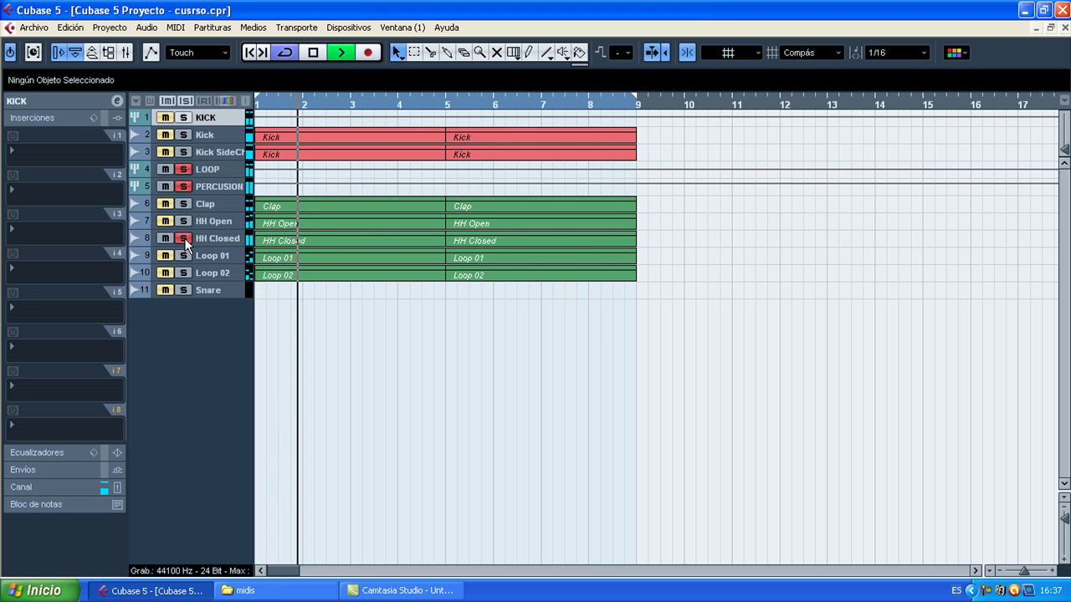
click(184, 238)
click(180, 254)
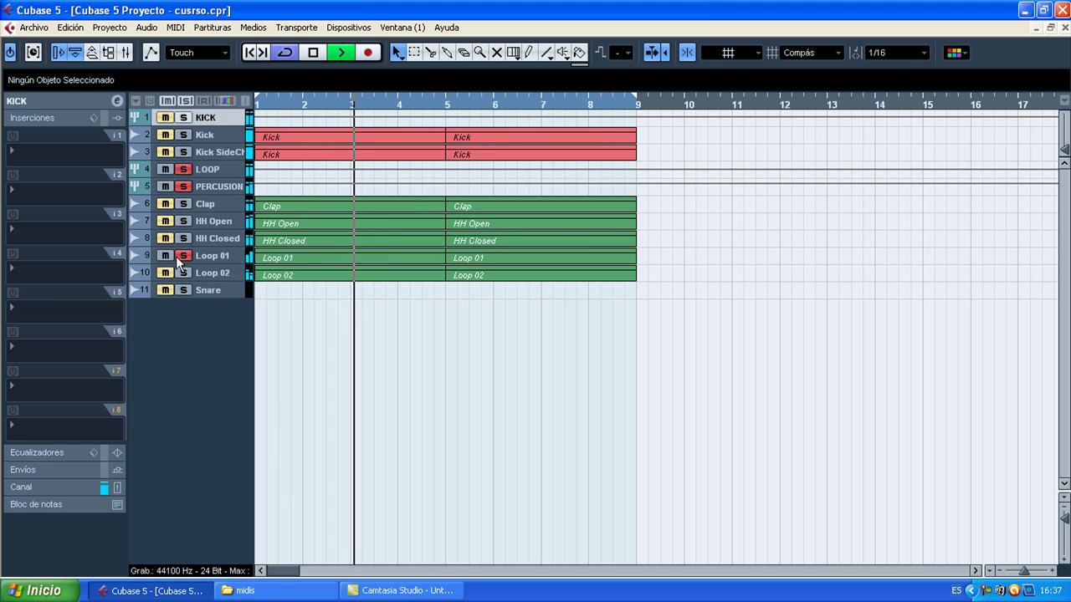
click(182, 273)
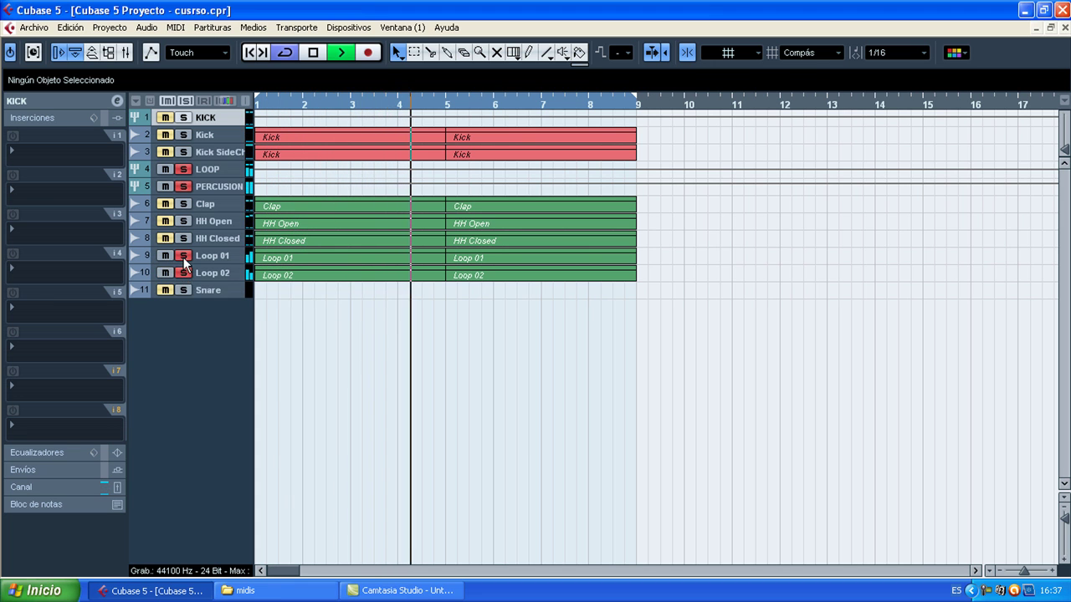
key(space)
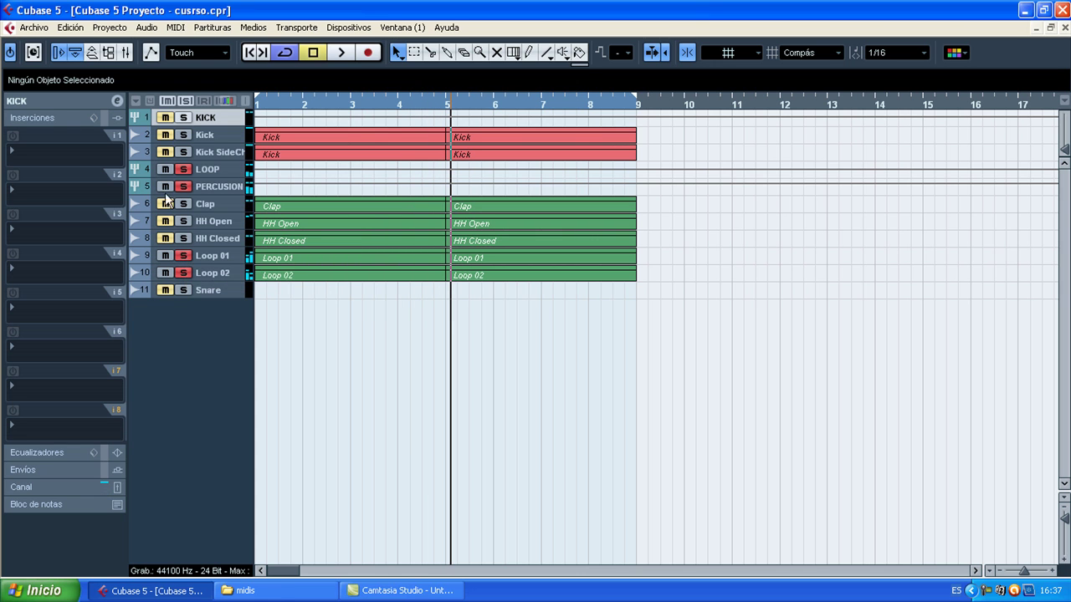
click(182, 102)
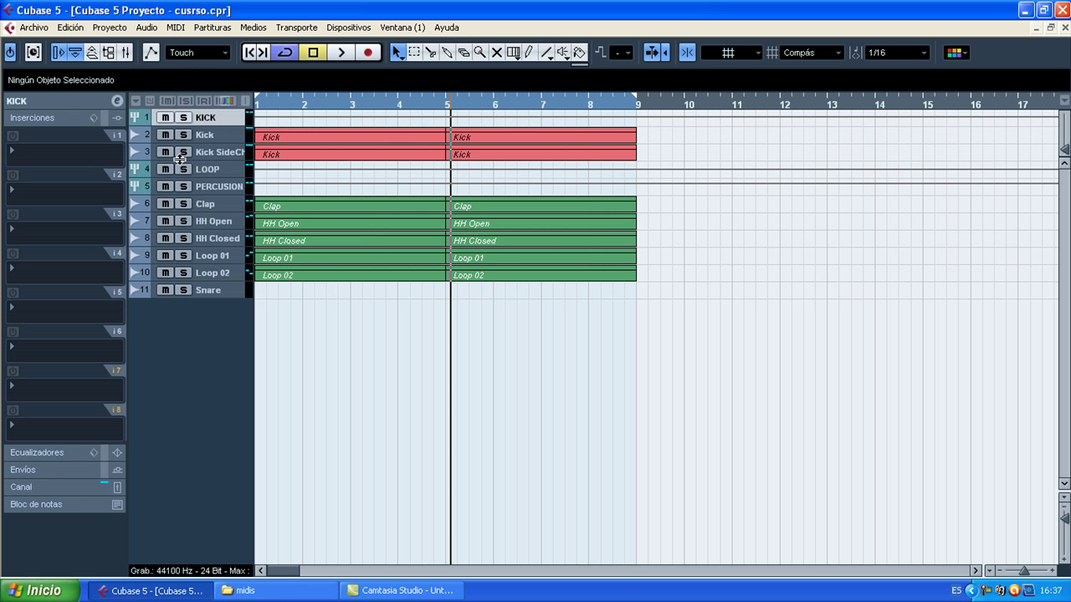
Set the mixer pan of the Clap and HH Open channels to 0
click(118, 56)
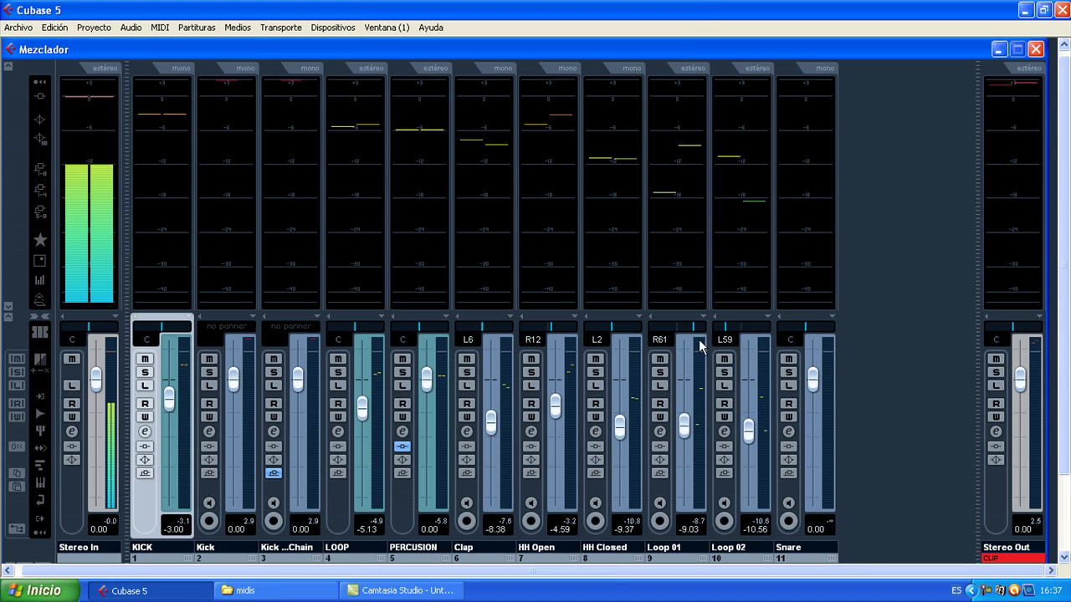
double_click(469, 341)
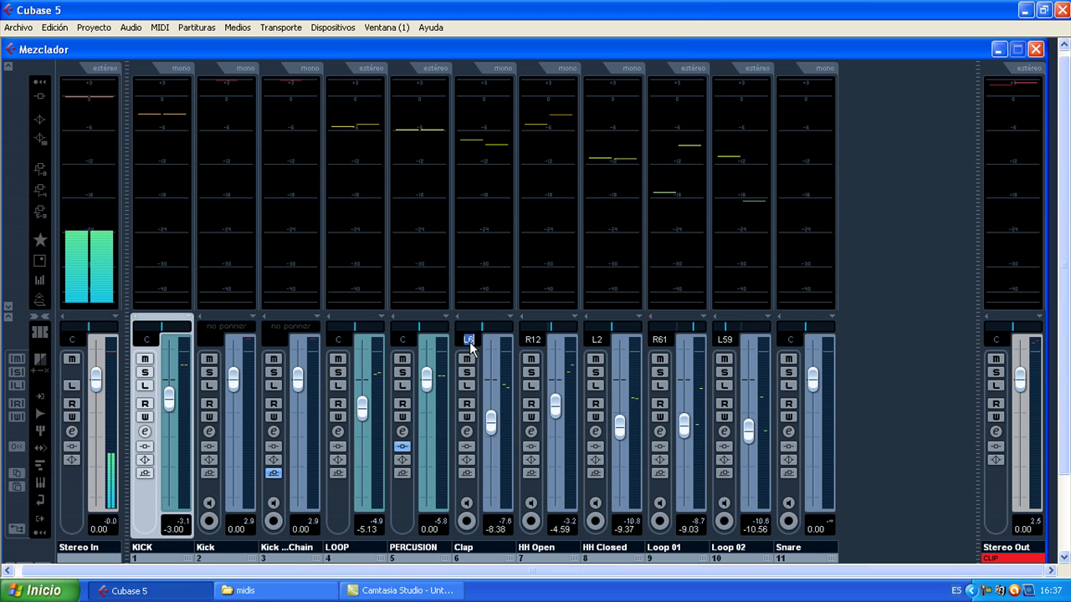
text(0)
key(Return)
double_click(532, 340)
text(0)
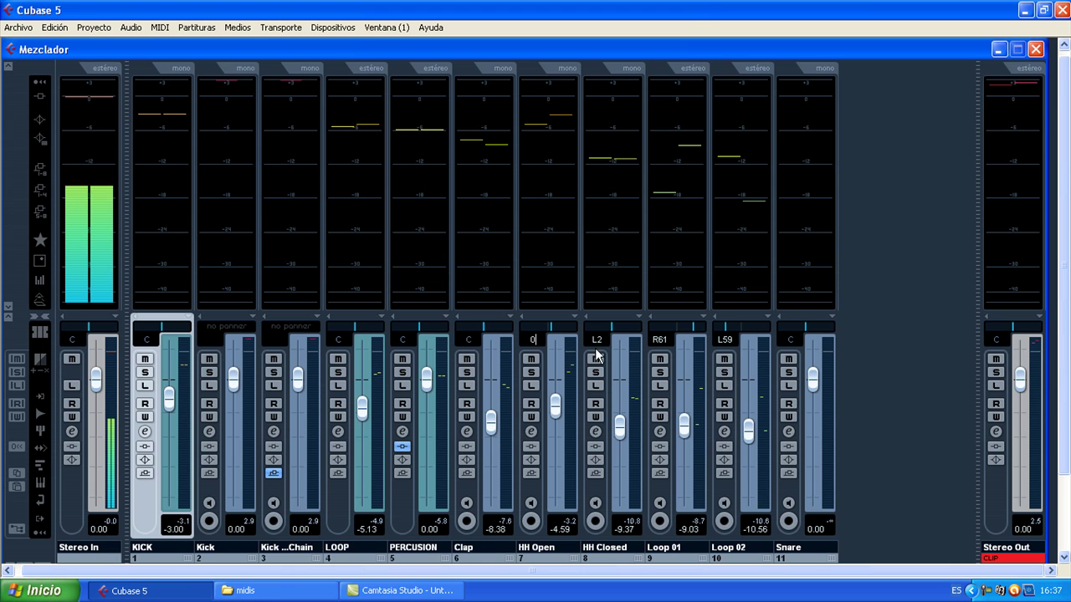
click(593, 349)
Set the pan of the HH Closed, Loop 01 and Loop 02 channels to 0 and close the mixer
double_click(598, 342)
text(0)
key(Return)
double_click(667, 340)
text(0)
key(Return)
double_click(725, 338)
text(0)
key(Return)
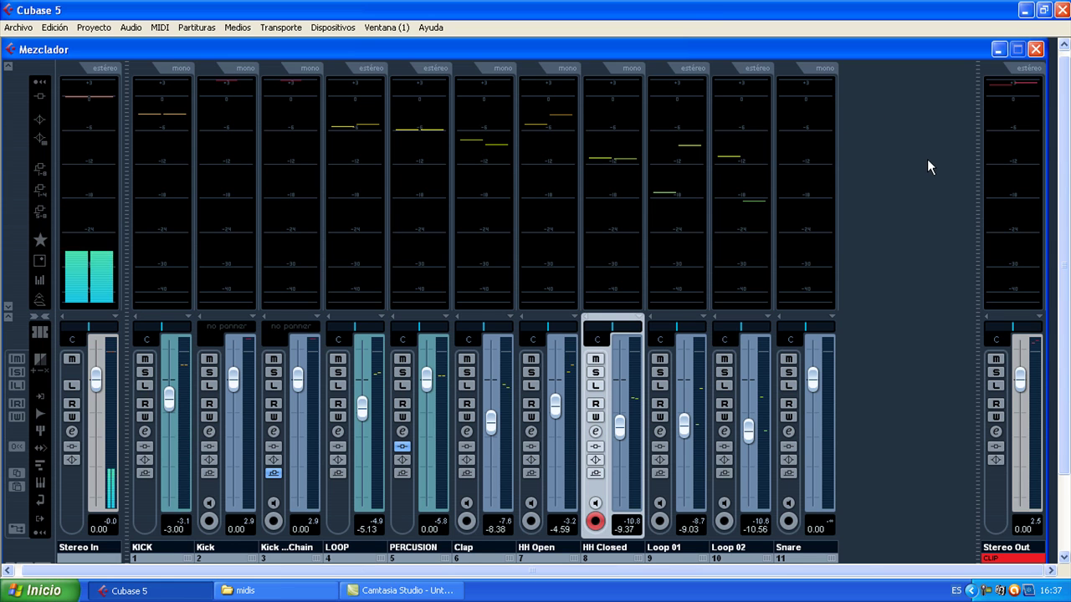
click(1038, 50)
Solo the Clap track and load apQualizr in its first insert slot
click(265, 52)
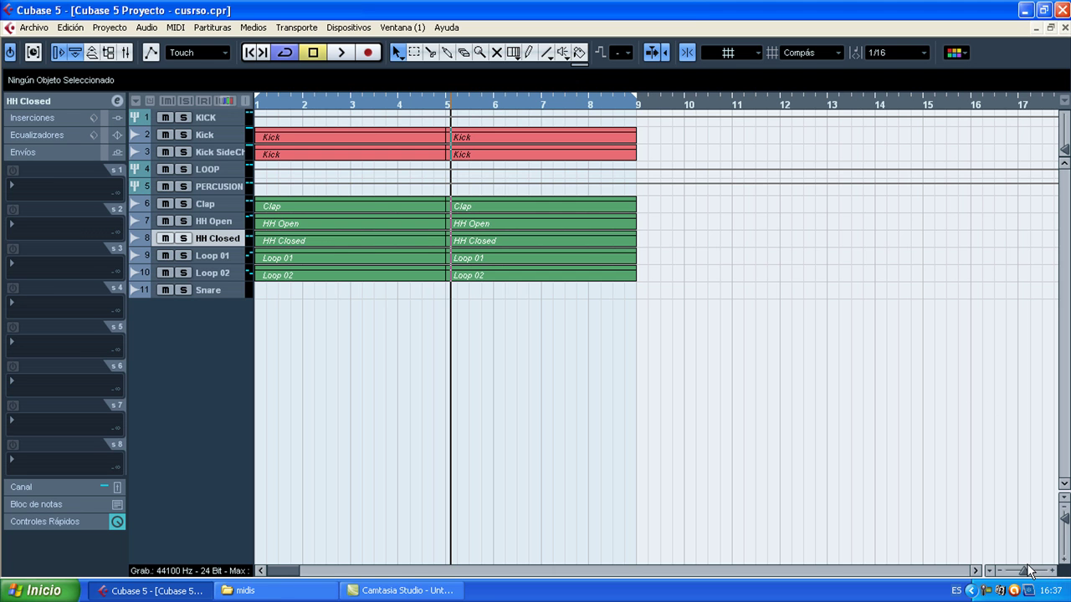
drag(1022, 569, 1024, 569)
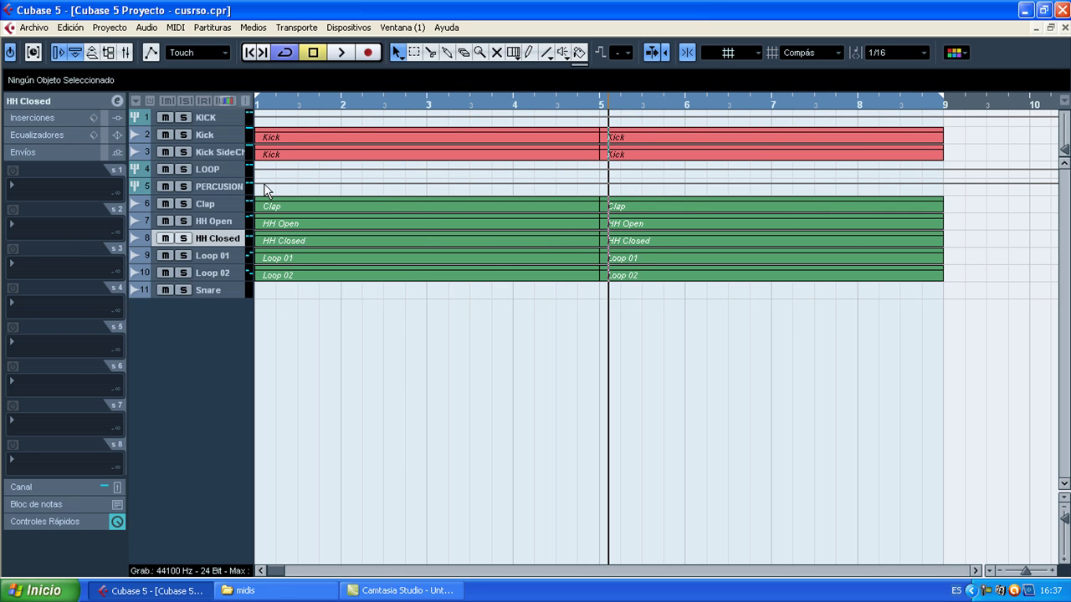
click(187, 201)
click(220, 202)
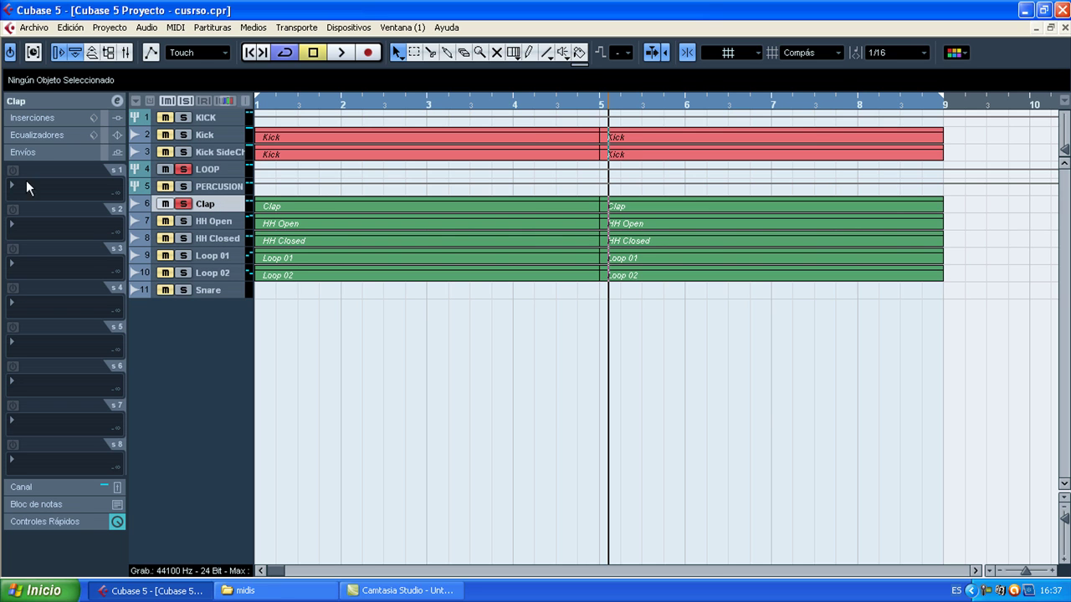
click(28, 119)
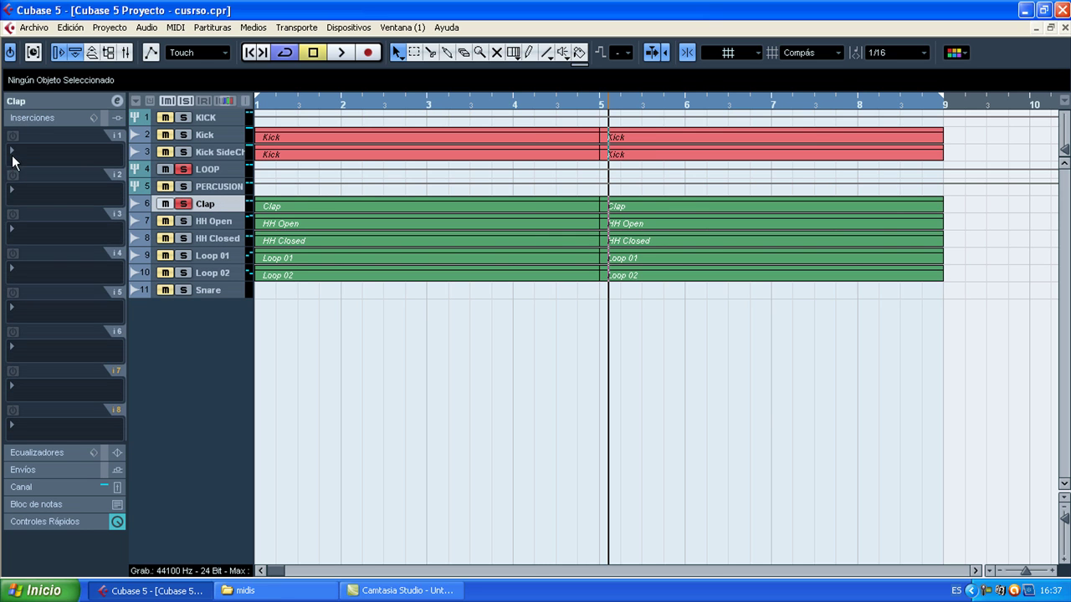
click(13, 160)
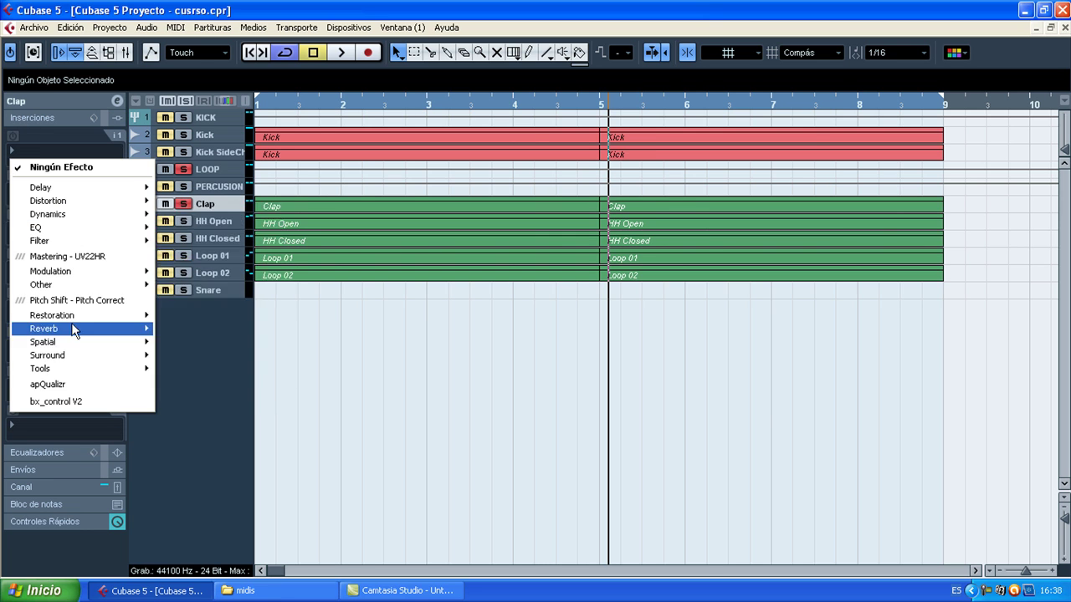
click(68, 386)
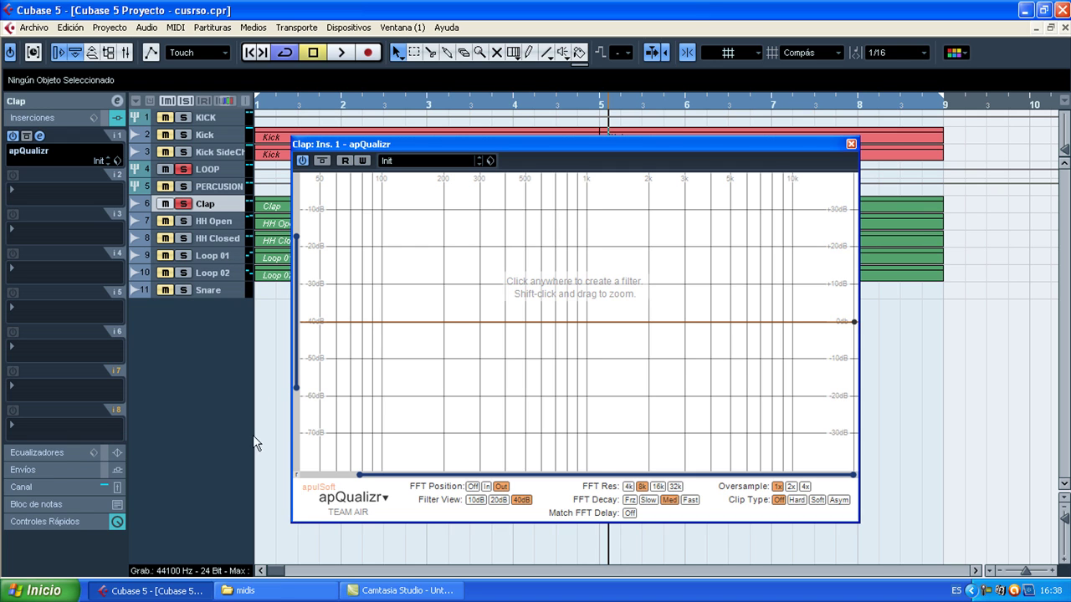
Play the soloed clap and add a 2P Highpass filter in apQualizr at about 82 Hz and -15.6 dB with 4x stack
click(185, 203)
click(183, 204)
click(339, 52)
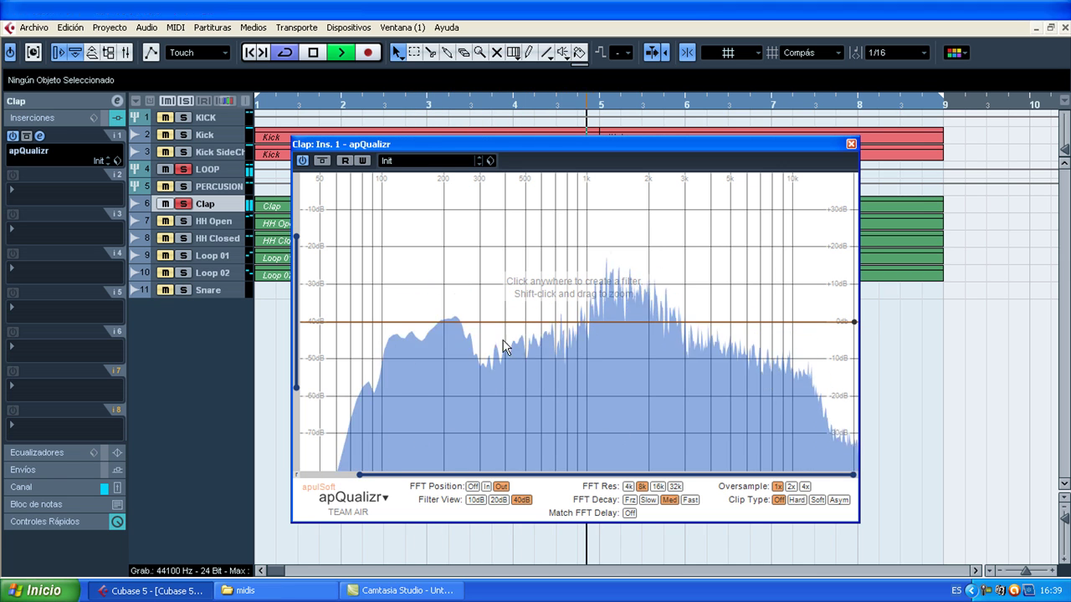
click(363, 383)
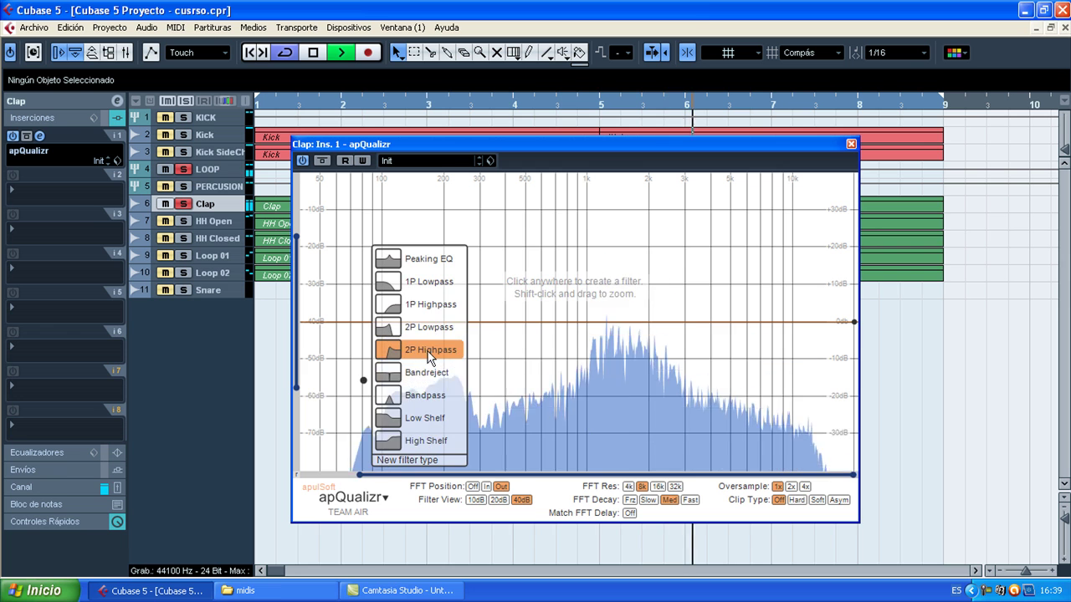
click(428, 350)
click(471, 416)
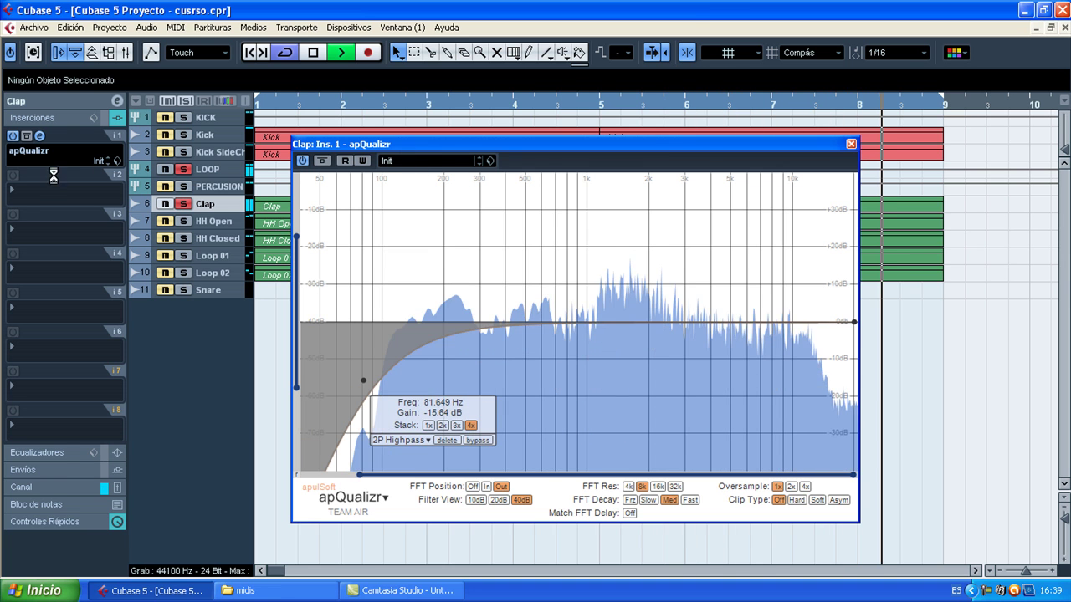
key(space)
click(28, 193)
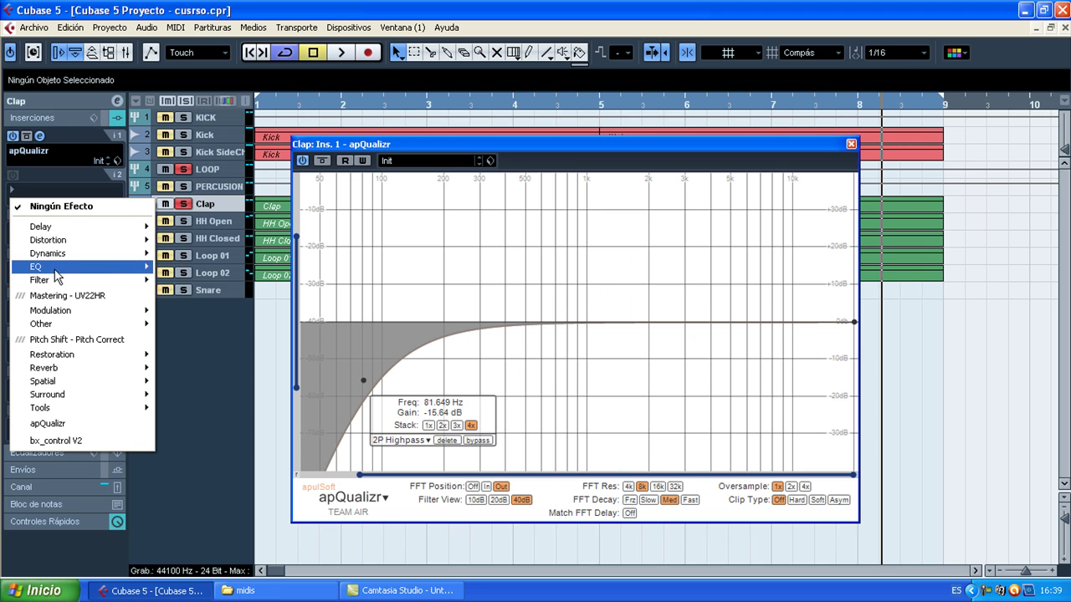
mouse_move(63, 267)
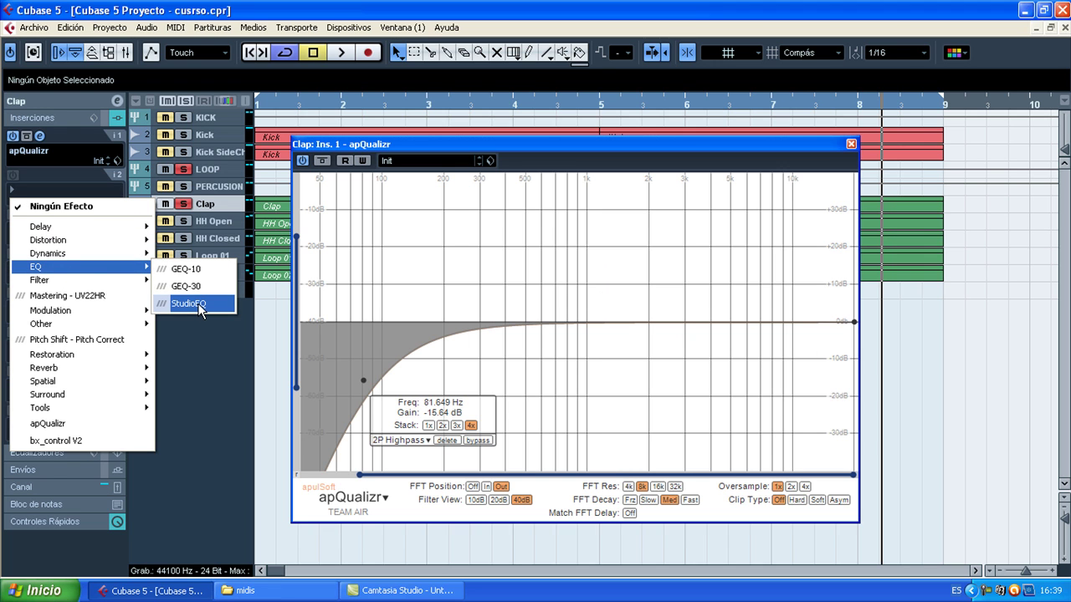
click(210, 370)
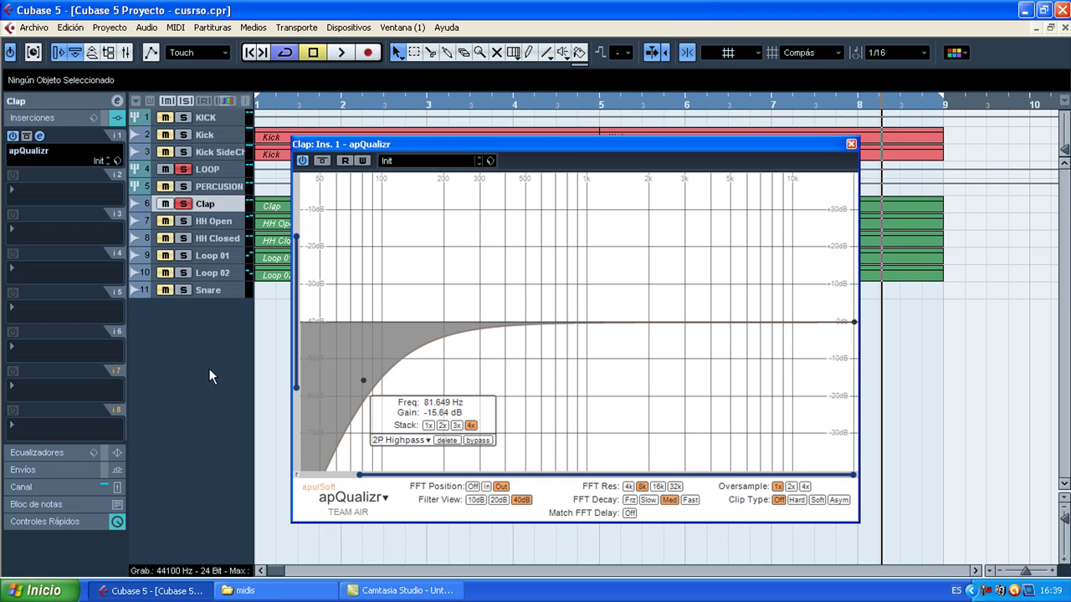
View the Clap channel's built-in equalizer beside the apQualizr window, and return to the maximized project
click(118, 100)
drag(428, 145, 584, 248)
drag(444, 210, 295, 52)
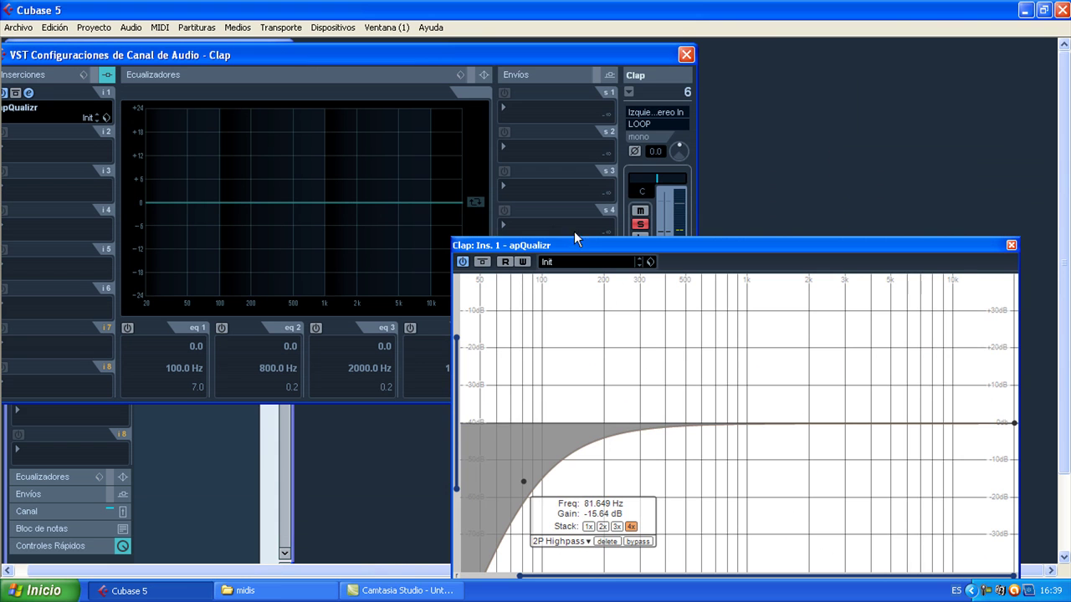
drag(578, 245, 624, 28)
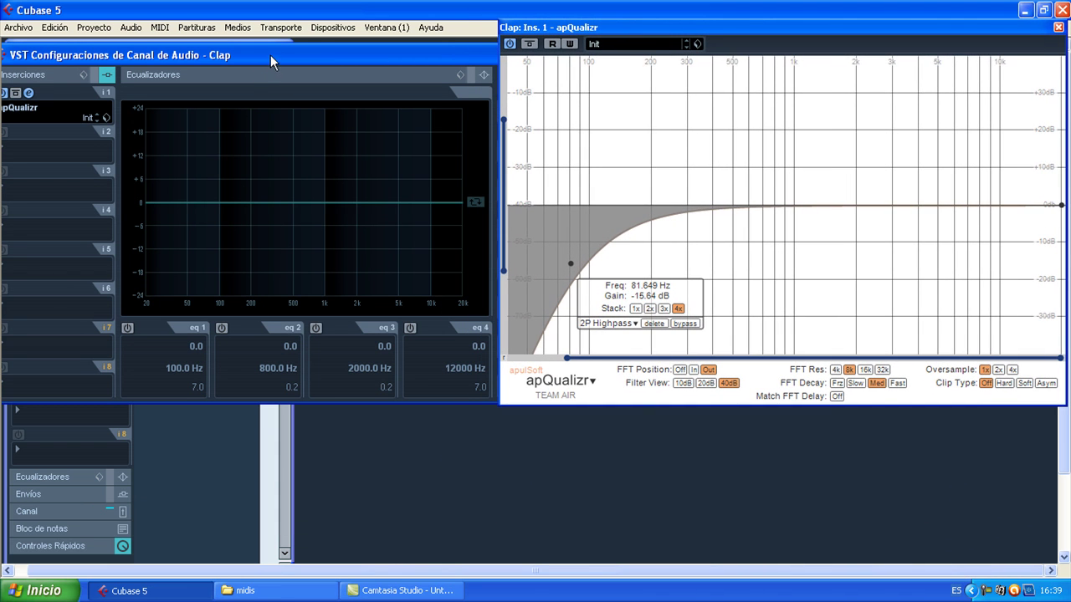
drag(638, 27, 567, 155)
click(686, 54)
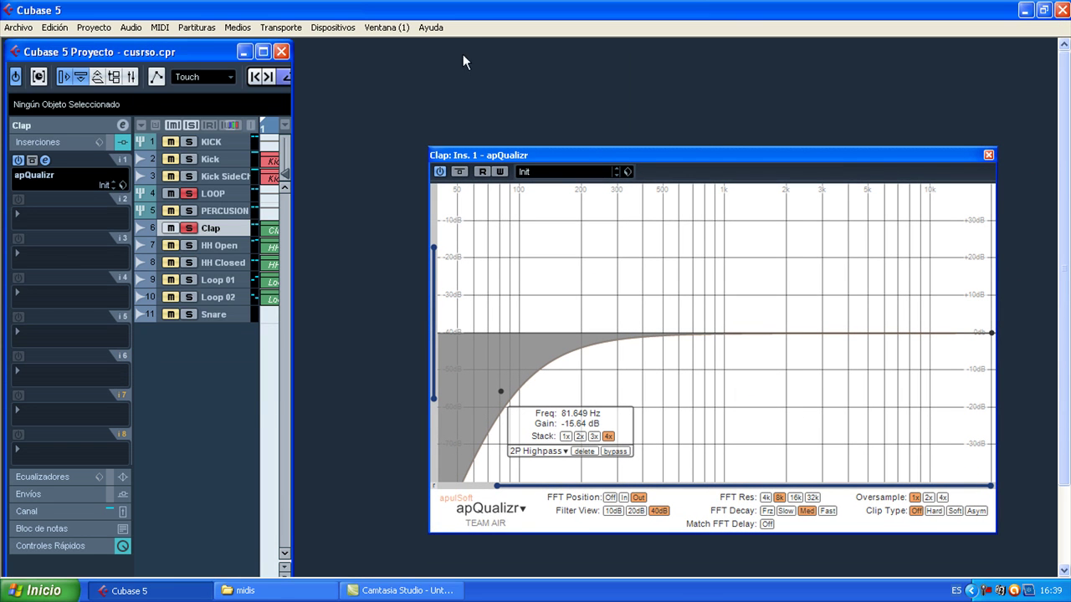
click(262, 51)
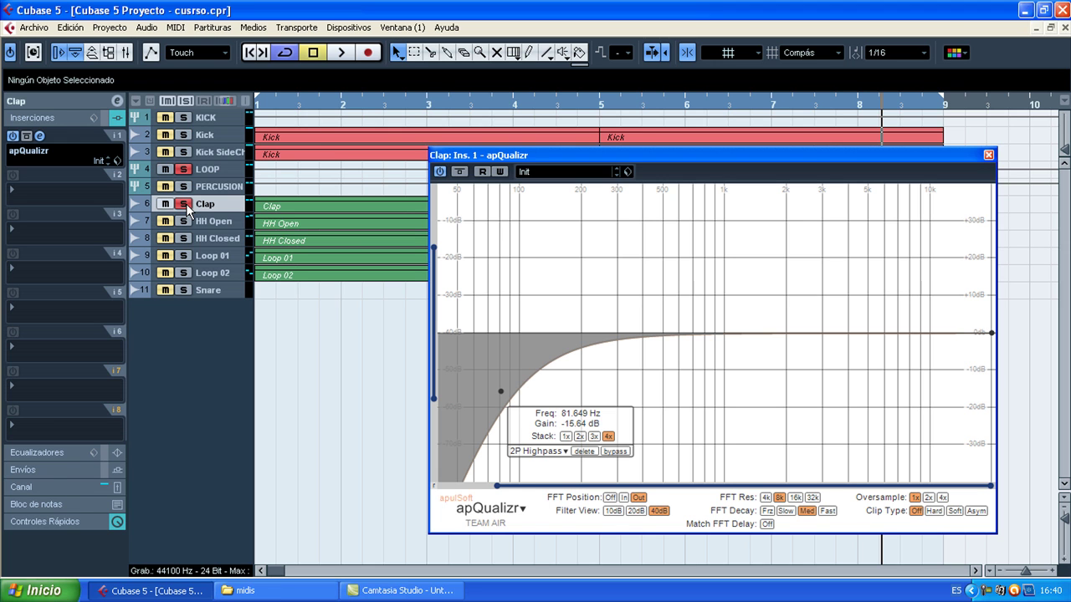
Move the clap's highpass filter to about 99 Hz and -0.1 dB gain while listening to the track
drag(500, 391, 460, 332)
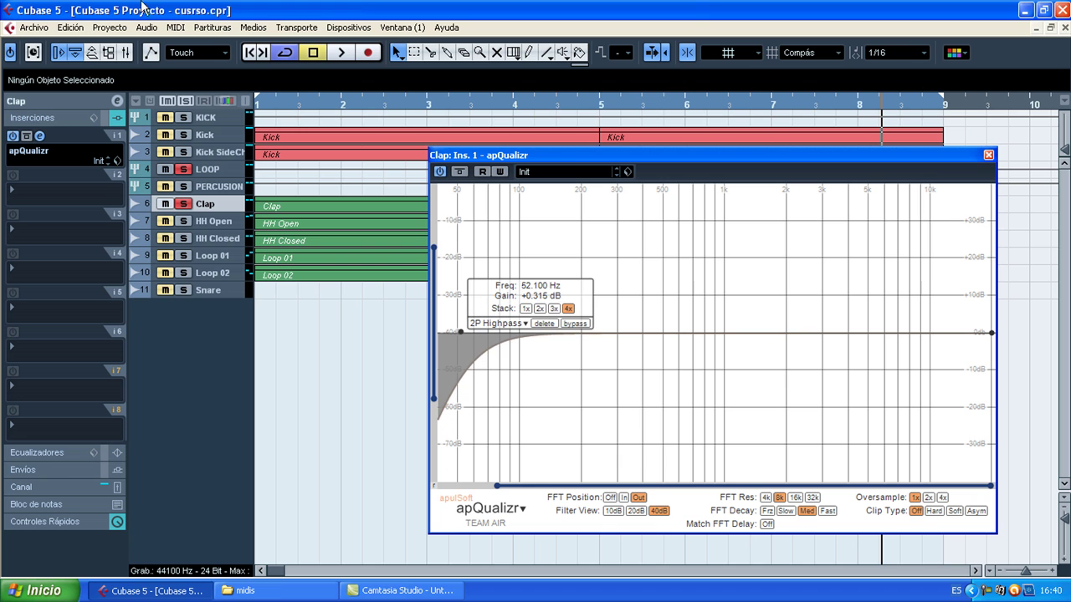
click(344, 53)
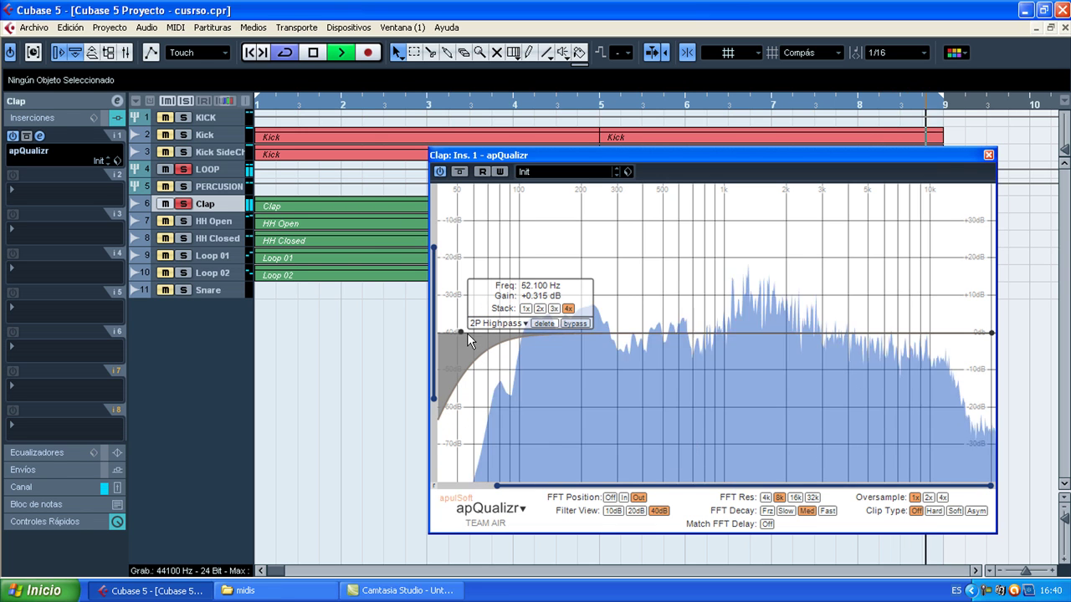
drag(461, 331, 518, 330)
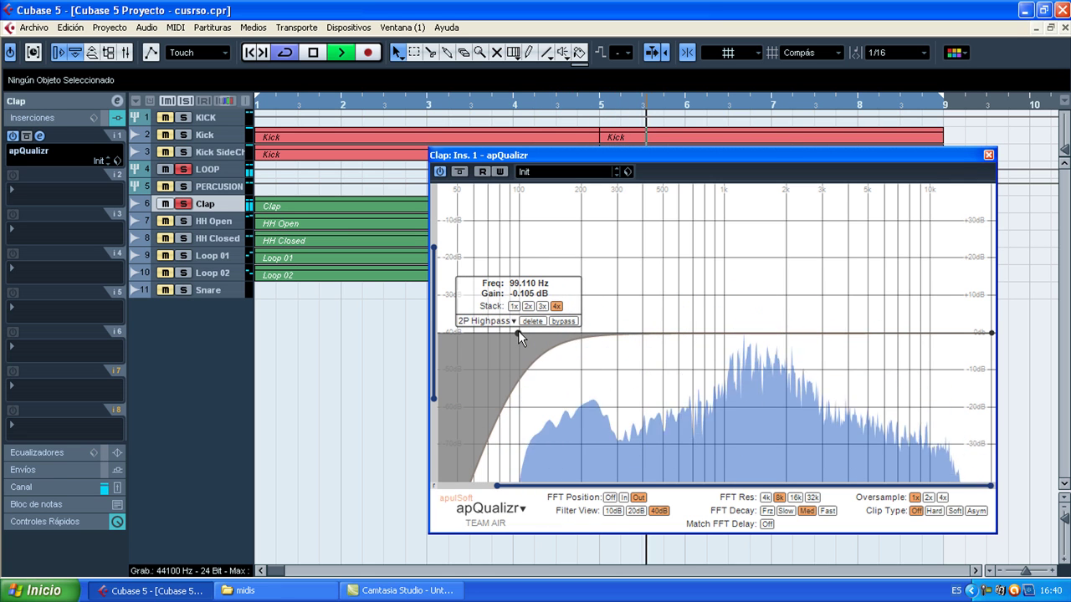
key(space)
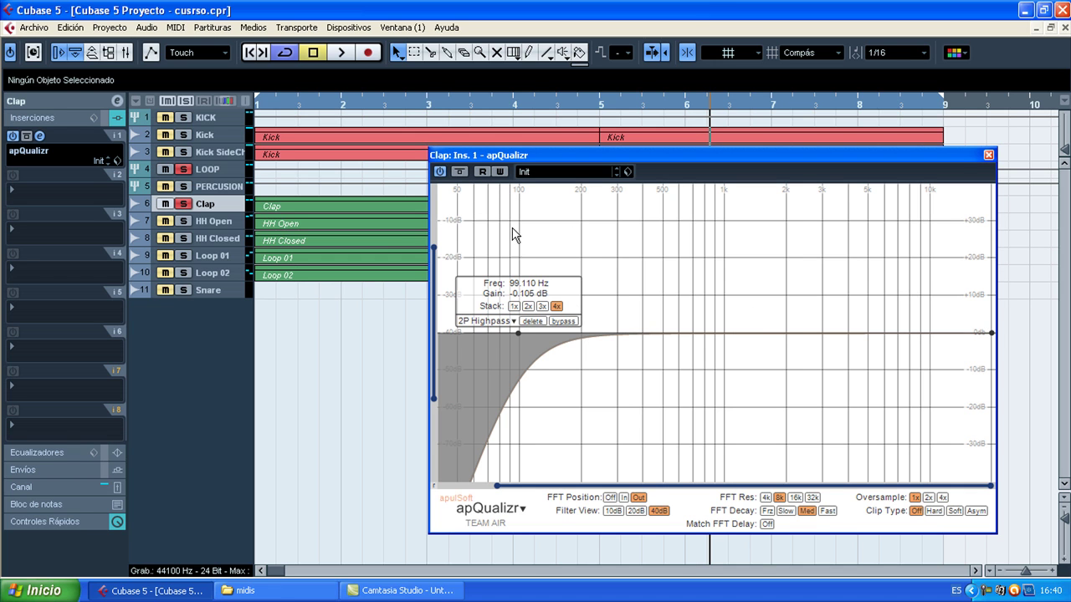
Solo the Kick track in place of the clap and load apQualizr in its first insert slot
click(204, 137)
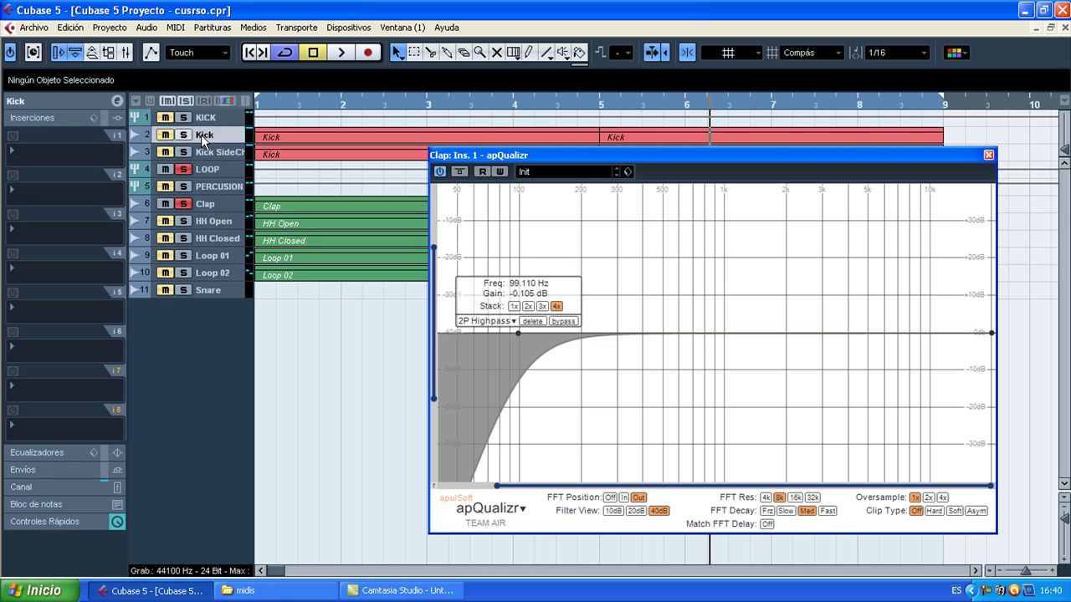
click(184, 135)
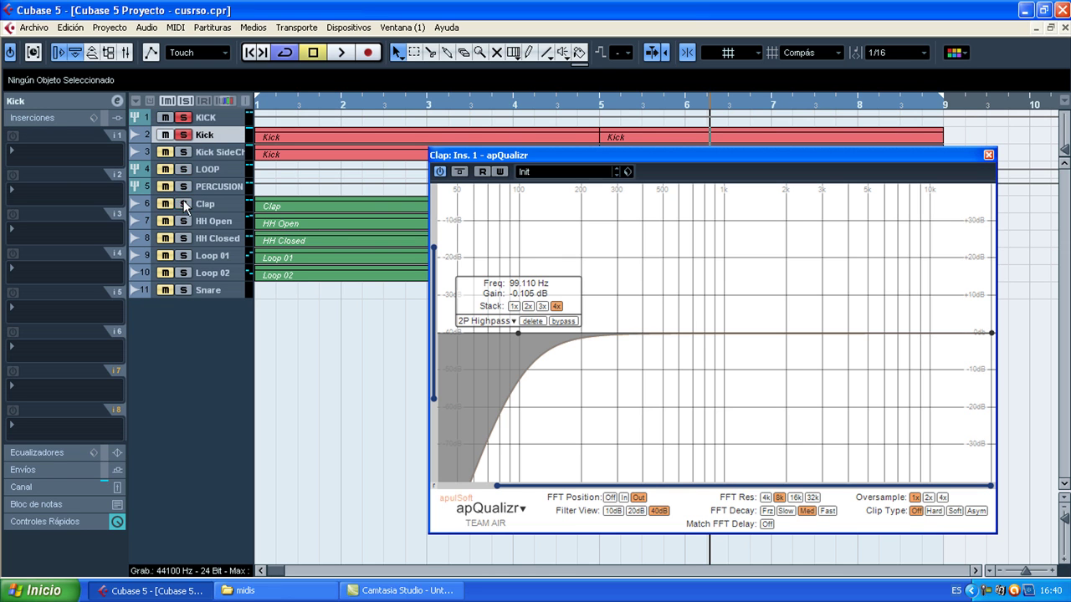
click(48, 150)
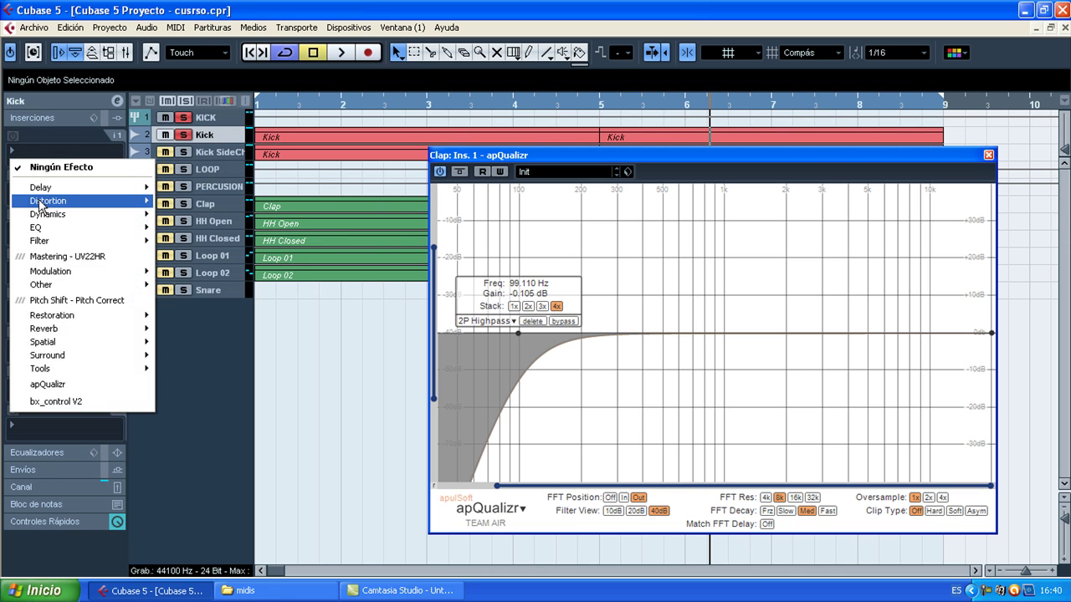
click(76, 385)
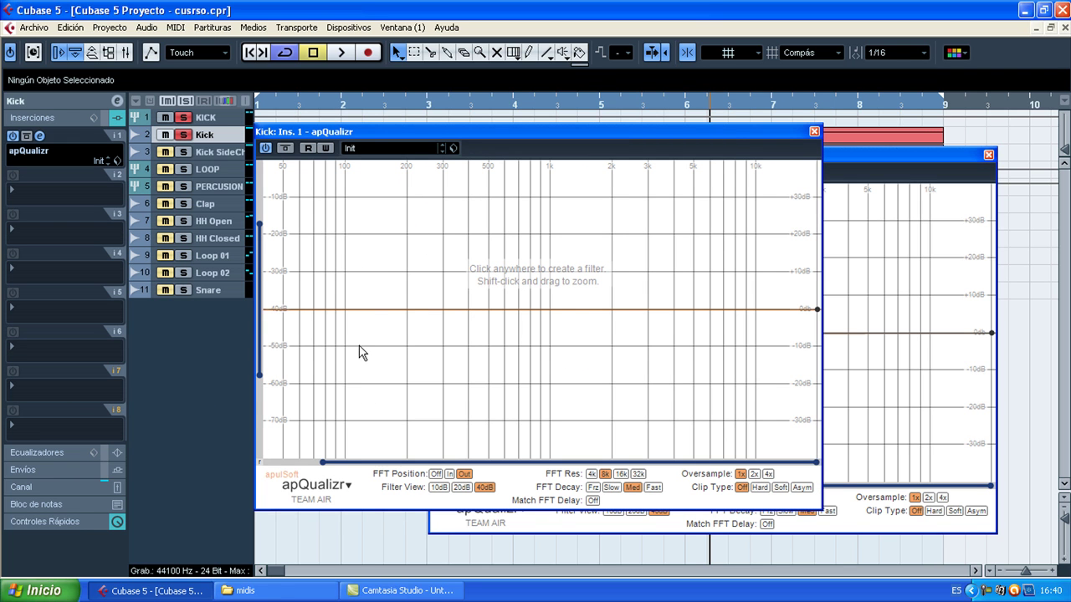
Play the soloed kick and extend its apQualizr frequency display down to below 30 Hz to examine the low end
key(space)
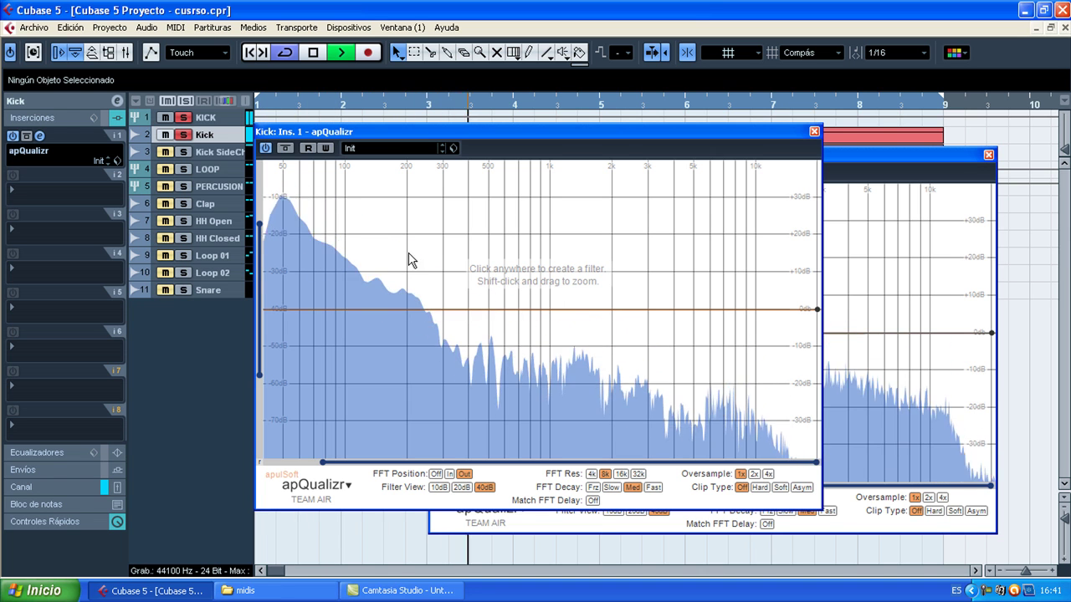
key(space)
drag(322, 462, 262, 462)
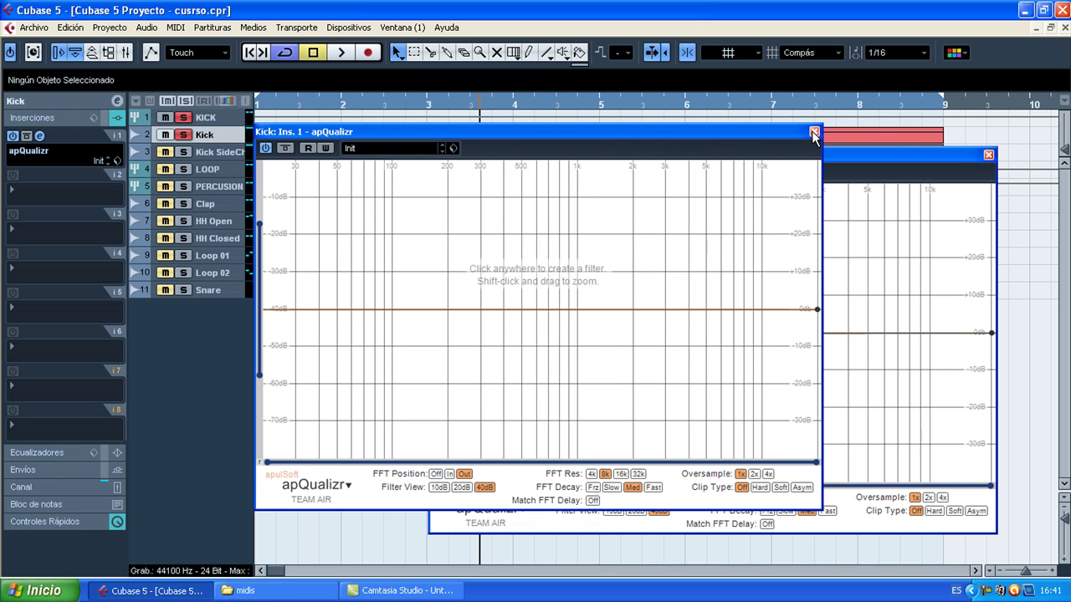
key(space)
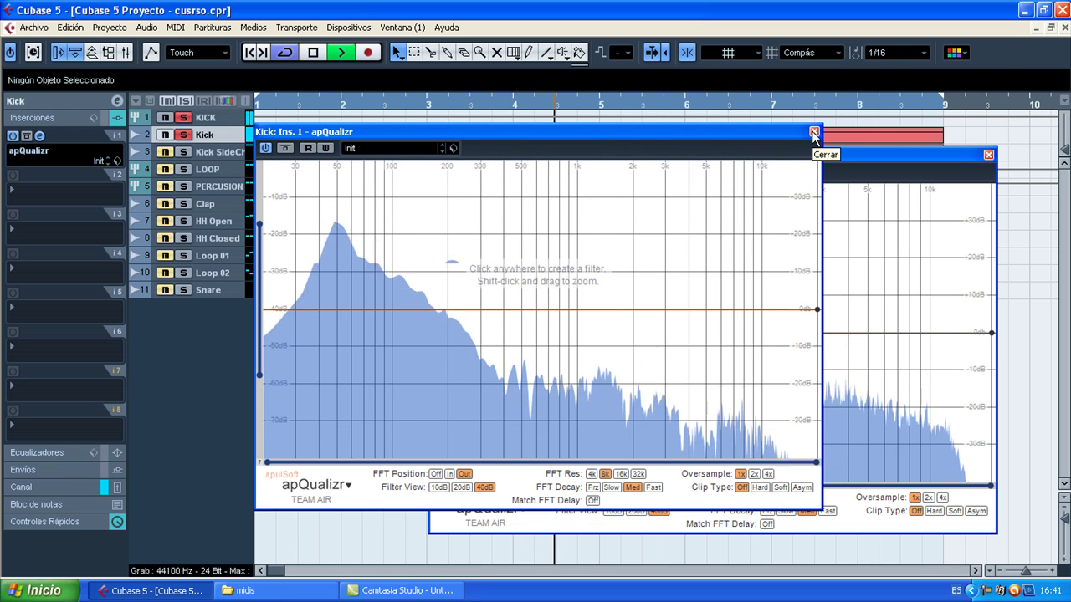
key(space)
Add a 2P Highpass filter to the kick at about 38.5 Hz and -0.3 dB with 4x stack, and play it
click(316, 314)
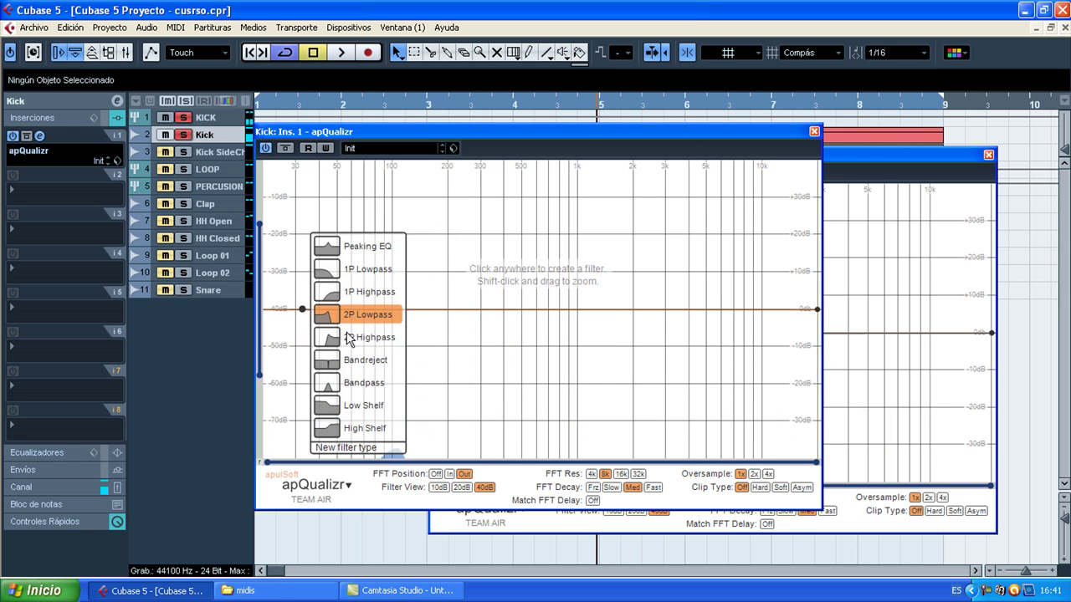
click(350, 339)
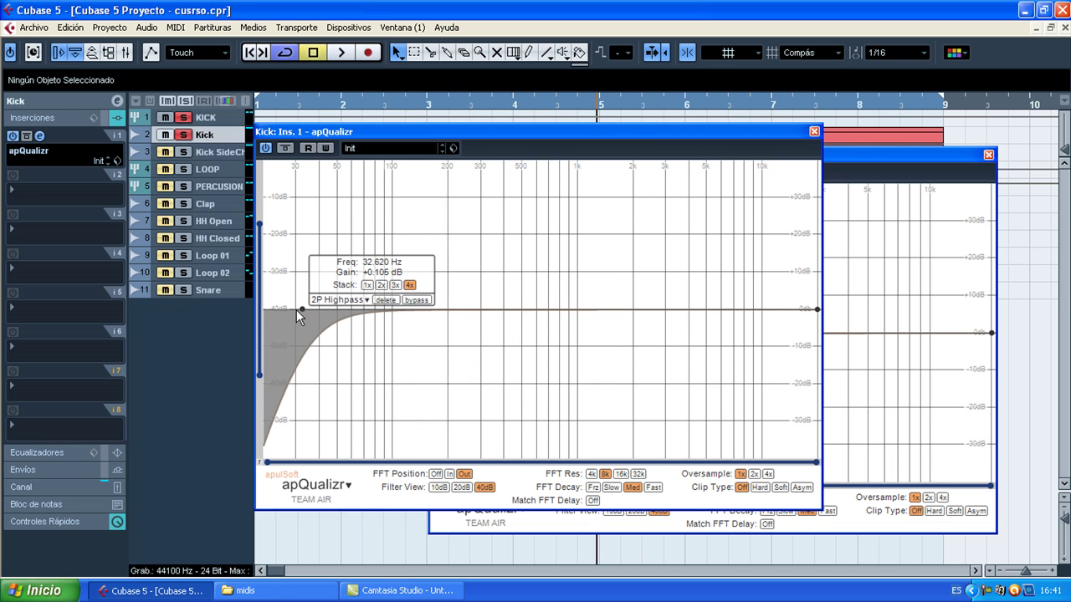
mouse_move(303, 309)
mouse_down()
mouse_move(318, 309)
mouse_move(285, 309)
mouse_move(314, 310)
mouse_up()
key(space)
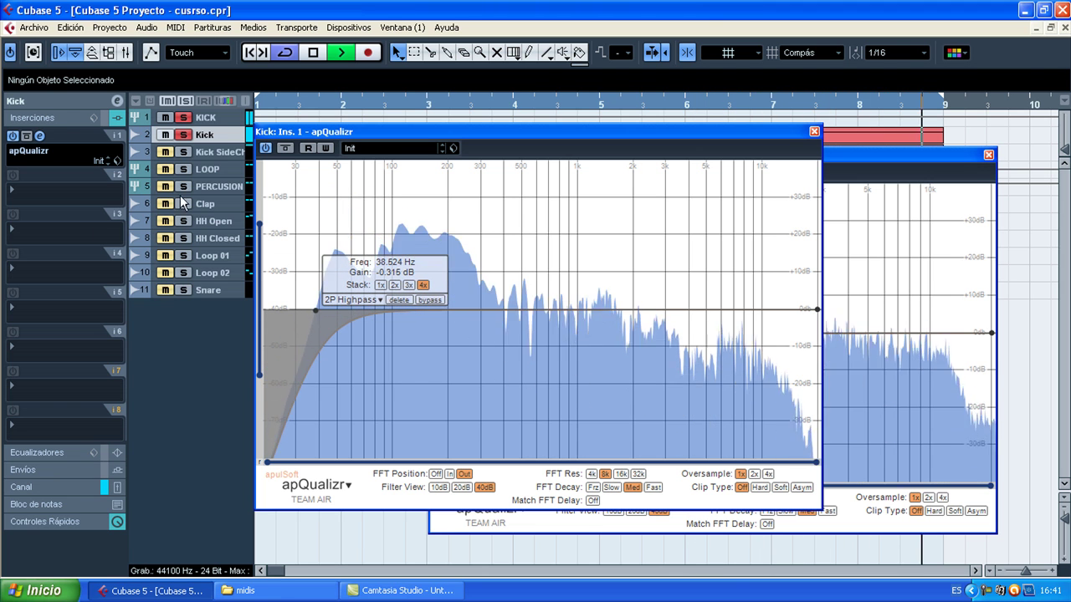
Clear all solos and play the full mix, comparing the kick with its apQualizr bypassed and active
click(186, 102)
key(space)
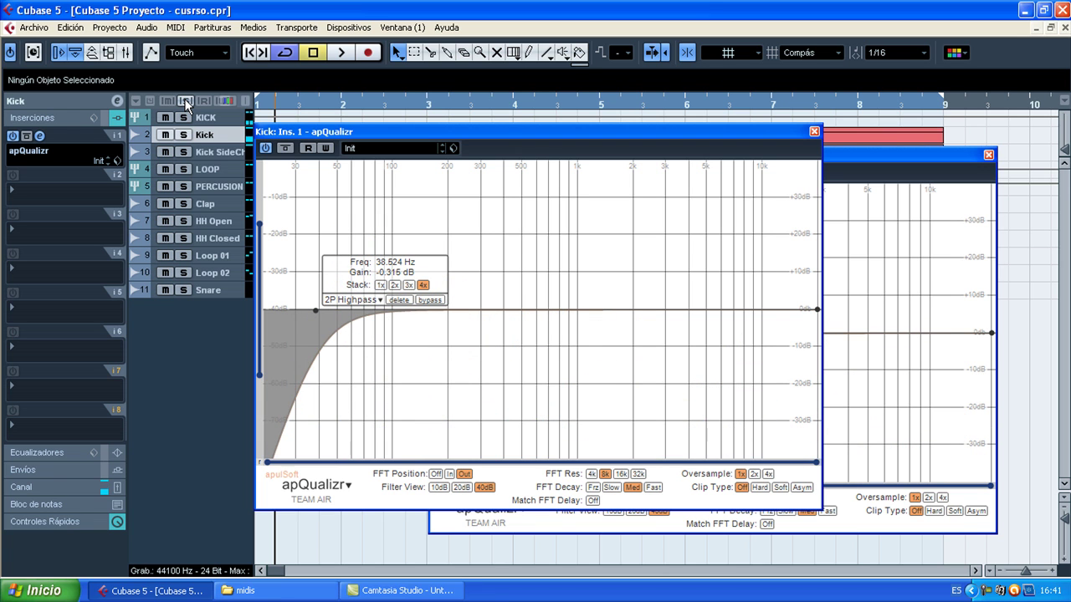
key(space)
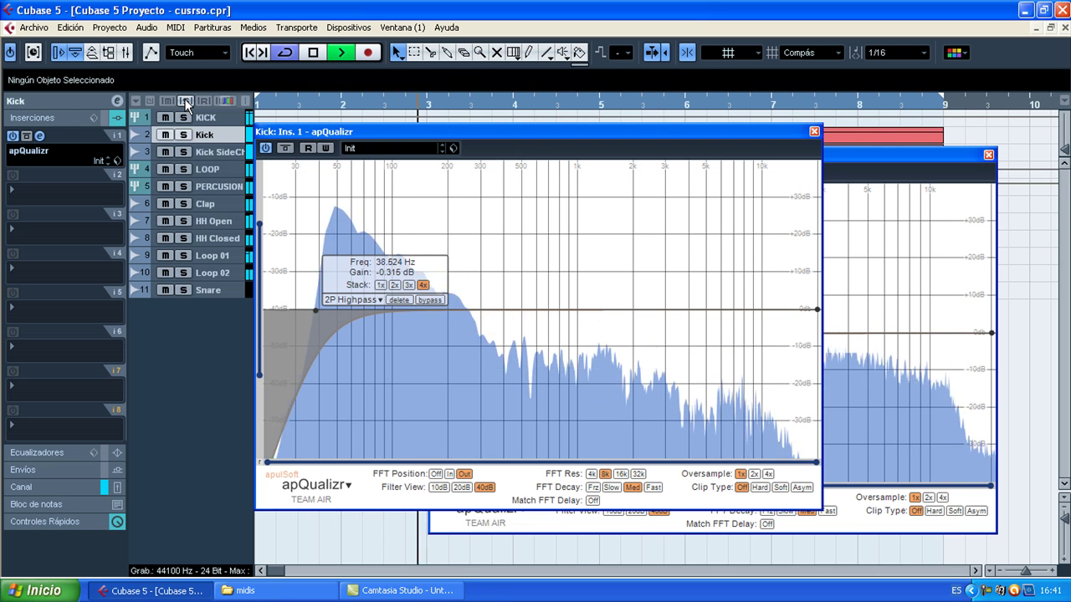
click(288, 148)
click(290, 147)
key(space)
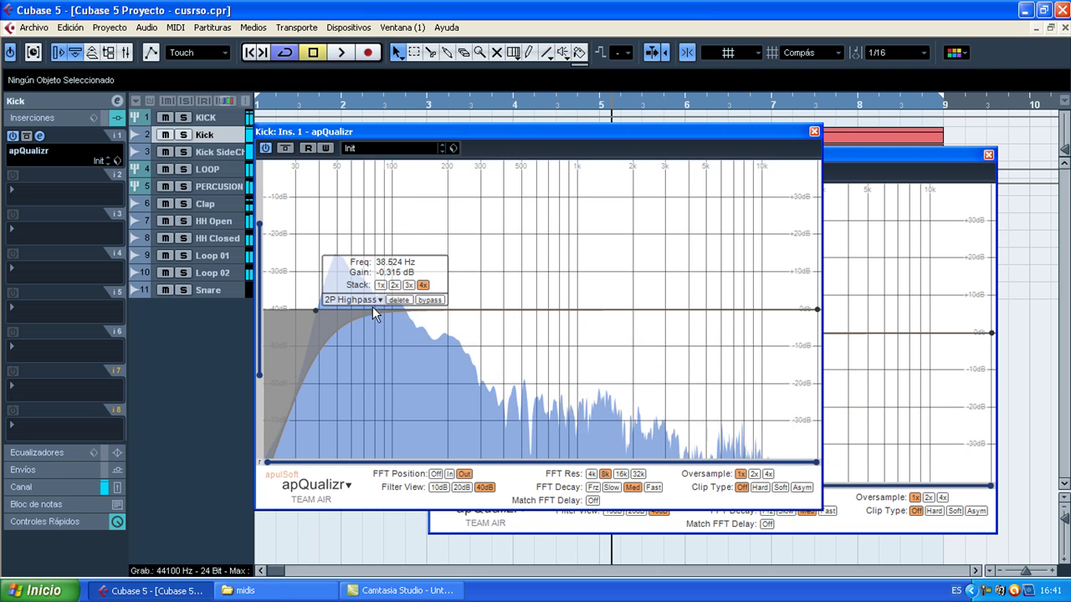
Lower the kick's highpass filter to about 29.6 Hz and +0.1 dB while auditioning the soloed kick, and close its equalizer
drag(314, 309, 293, 309)
key(space)
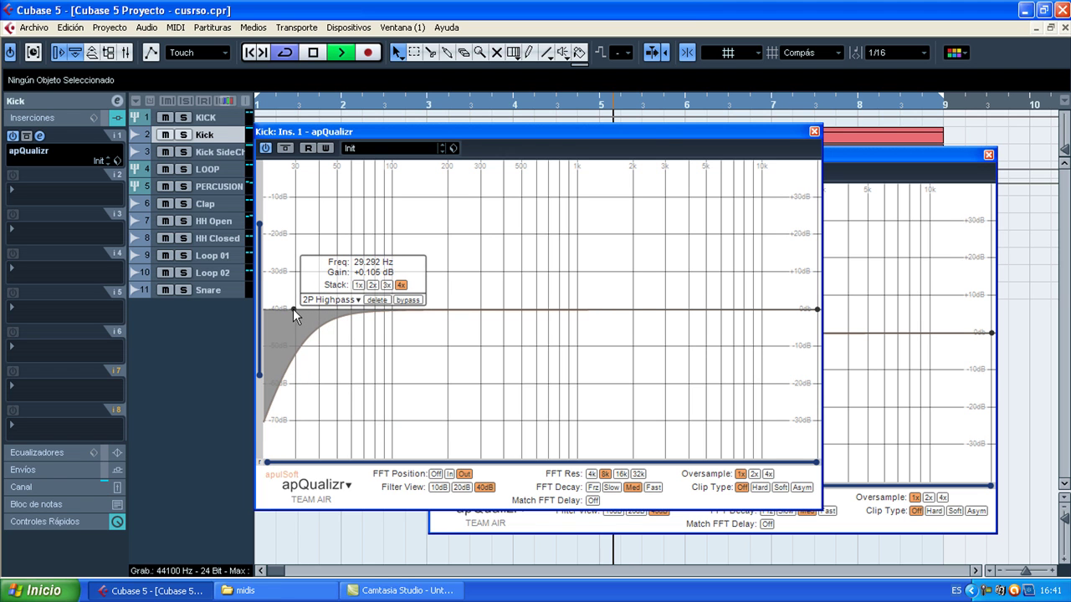
click(182, 117)
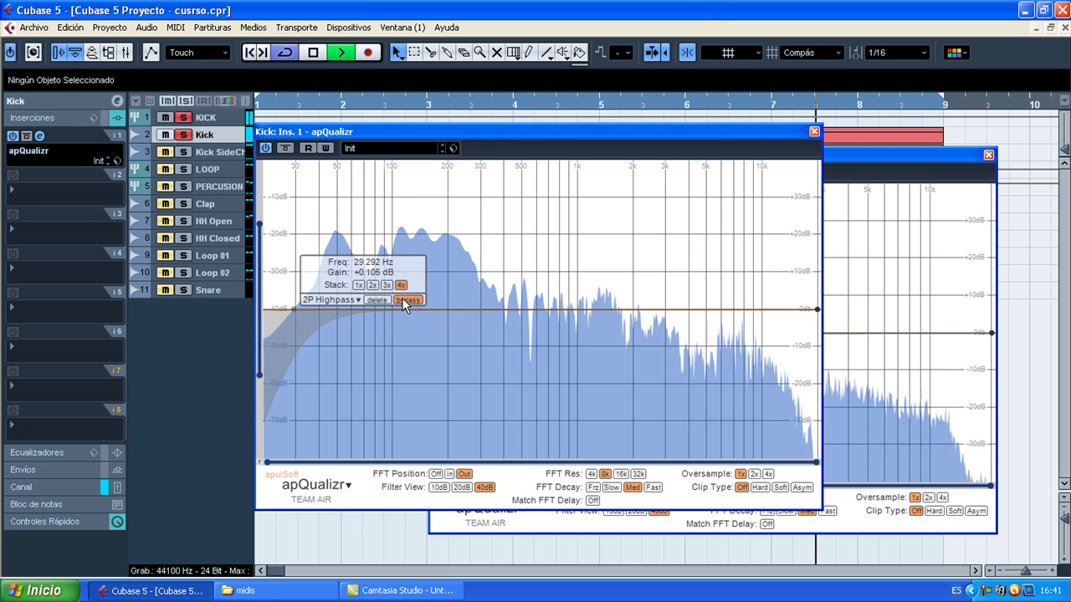
drag(294, 308, 291, 309)
key(space)
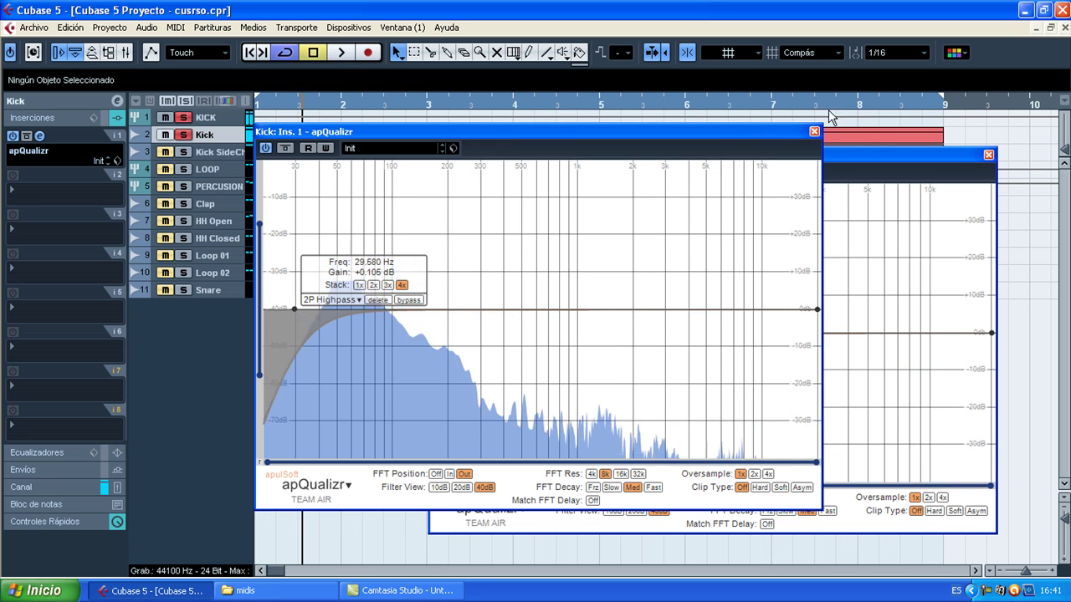
click(814, 132)
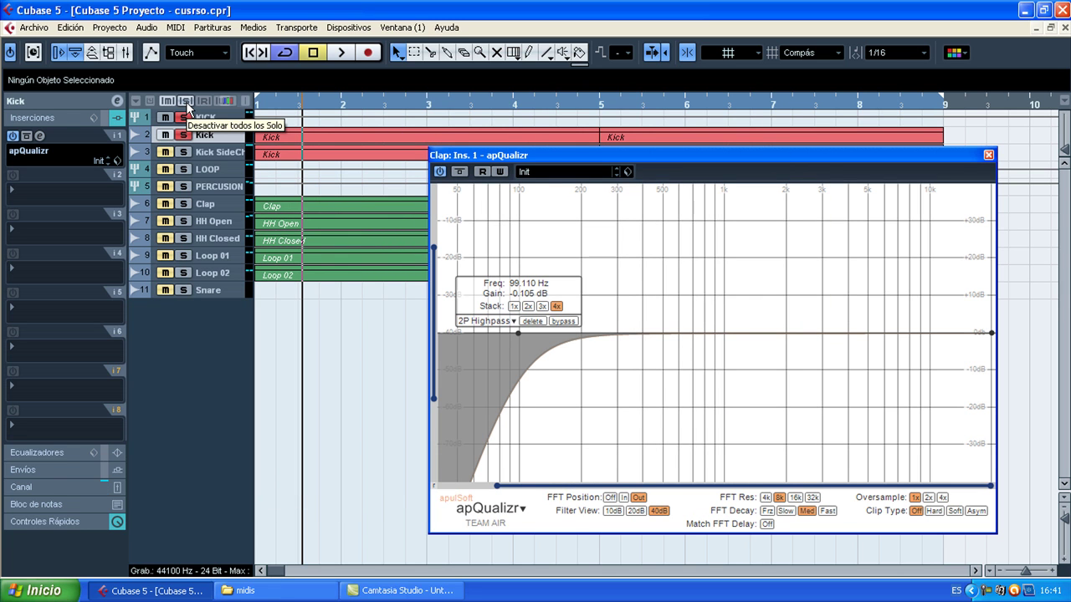
Solo the clap and, during playback, add a Peaking EQ filter at about 189 Hz and -3.0 dB with a 1.000 8va width
click(185, 117)
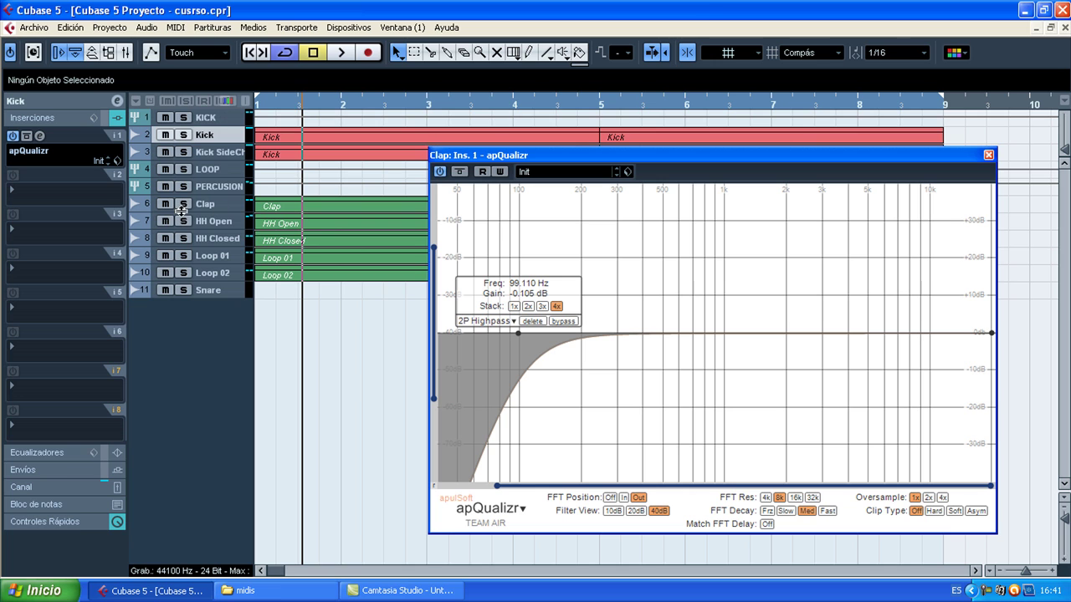
click(184, 204)
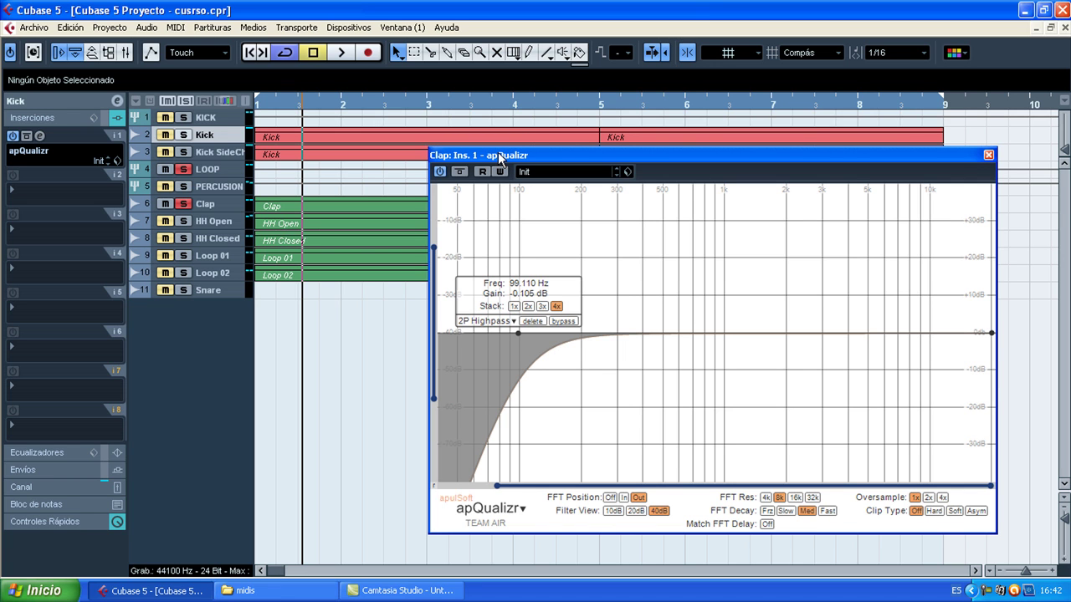
click(339, 53)
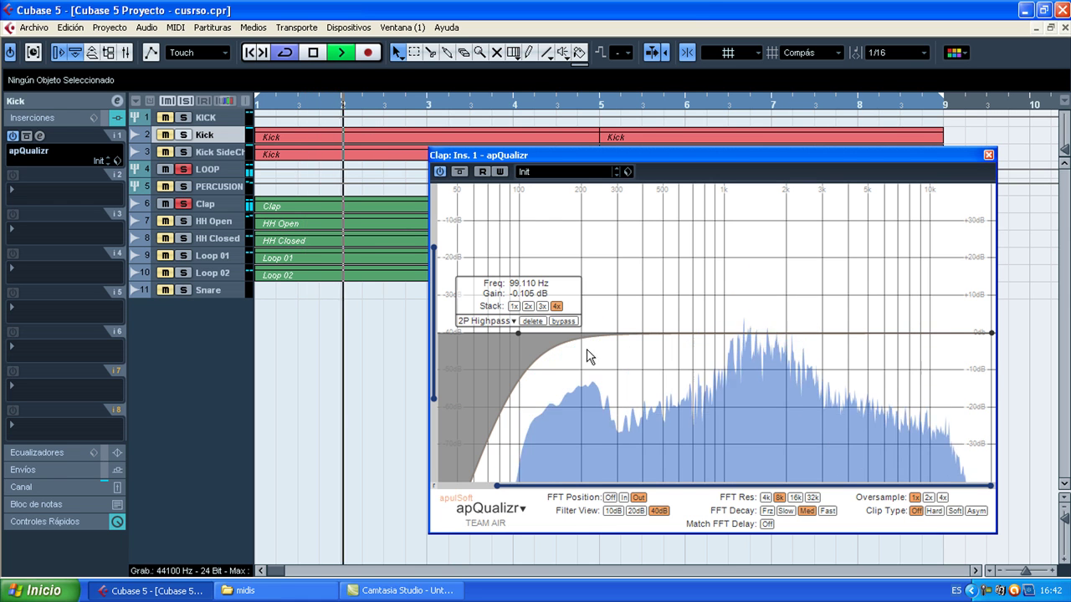
click(582, 327)
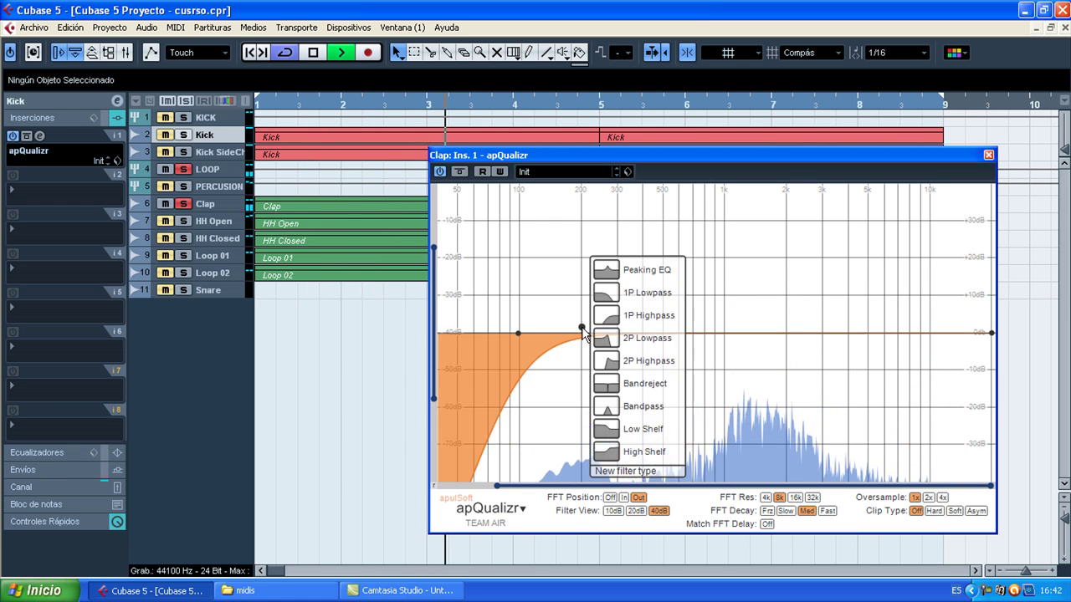
click(607, 273)
mouse_move(579, 330)
mouse_down()
mouse_move(585, 348)
mouse_move(574, 350)
mouse_up()
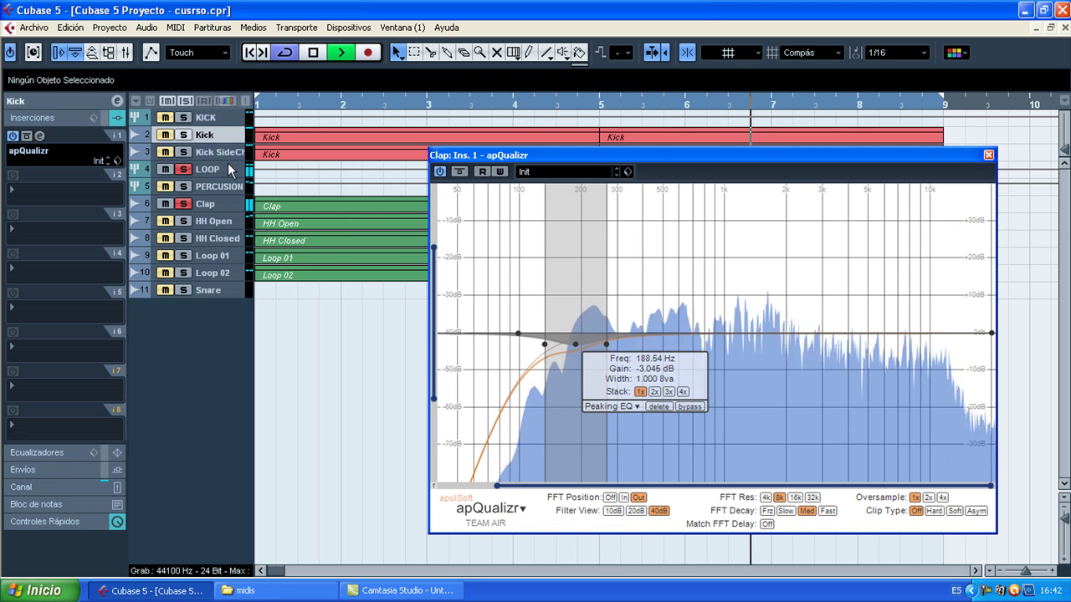
key(space)
Solo the HH Open track in place of the clap, close the clap's equalizer and load apQualizr in HH Open's first insert slot
click(184, 221)
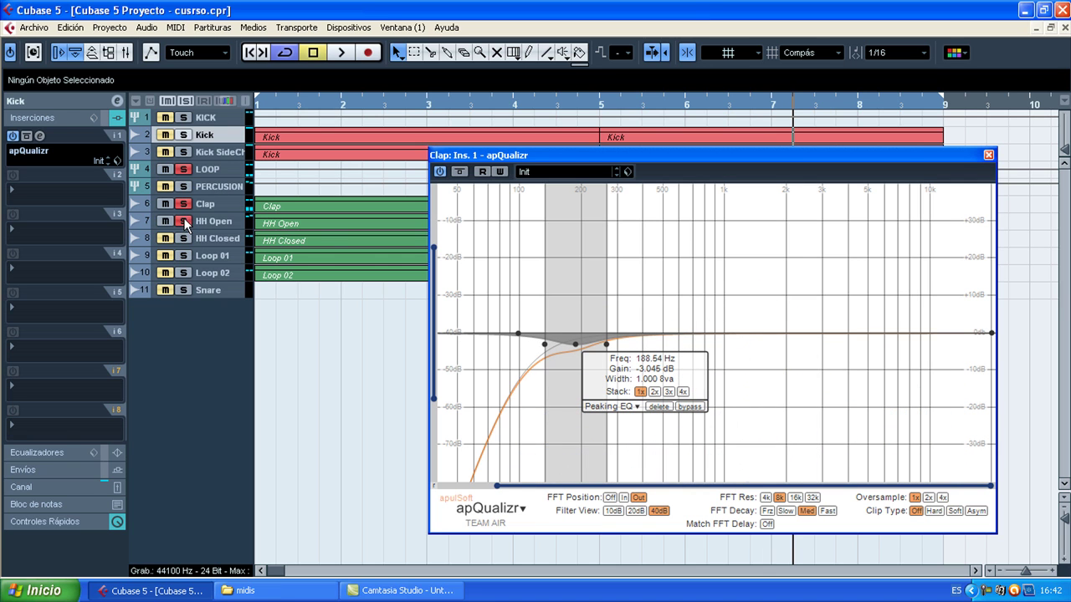
click(214, 224)
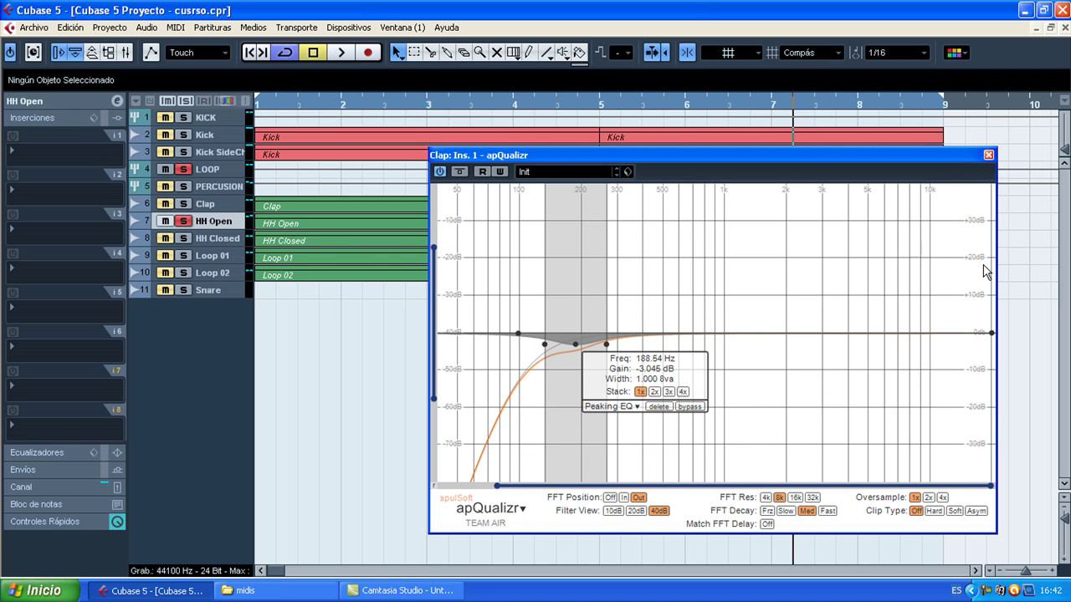
click(987, 156)
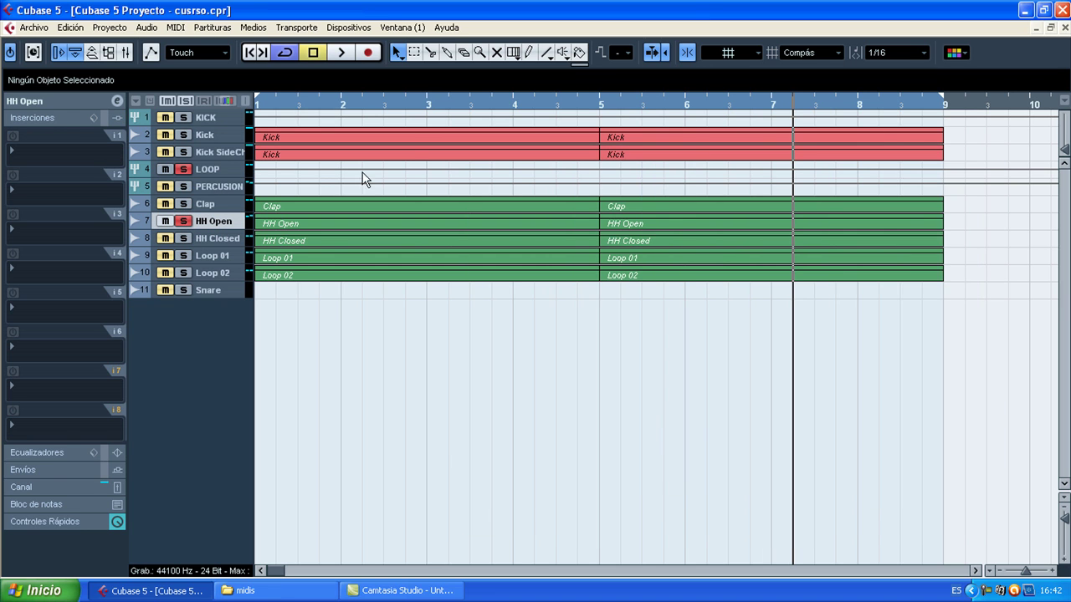
click(59, 152)
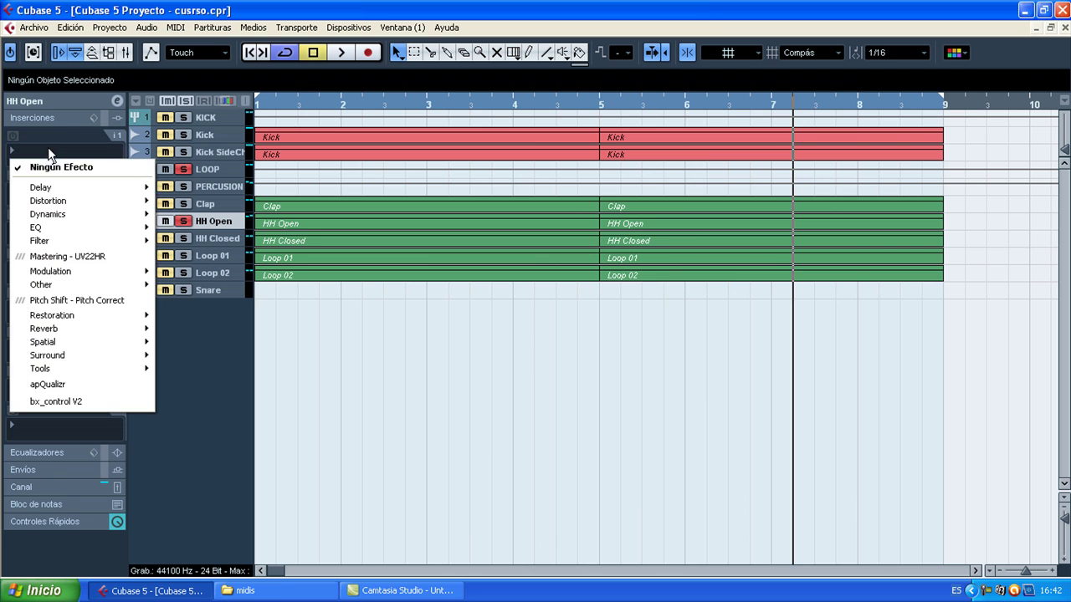
click(110, 382)
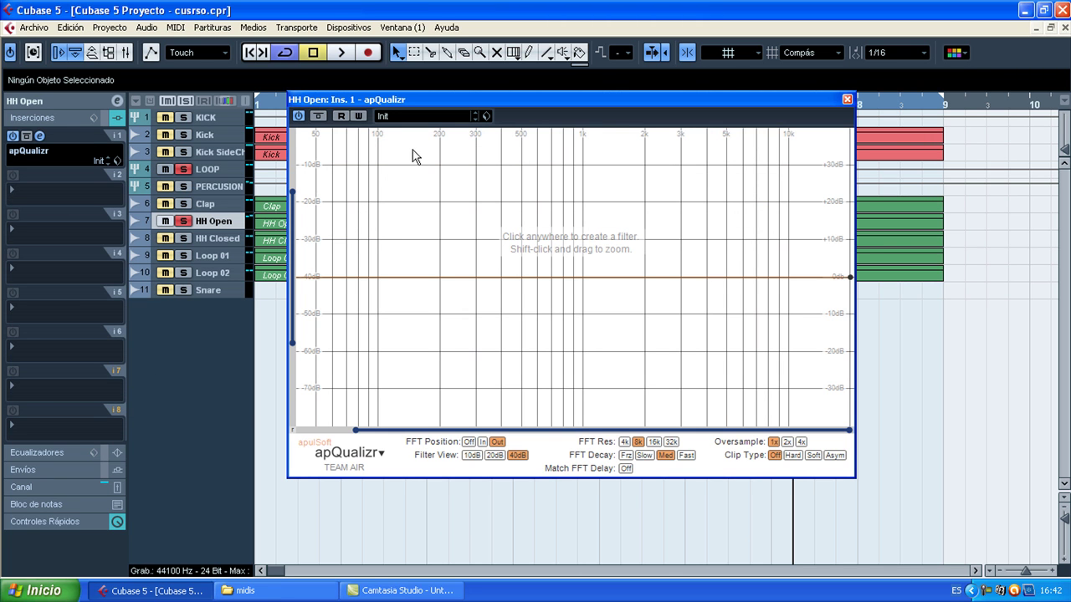
Play the open hi-hat and extend its apQualizr frequency display down to below 30 Hz to examine the low end
click(341, 53)
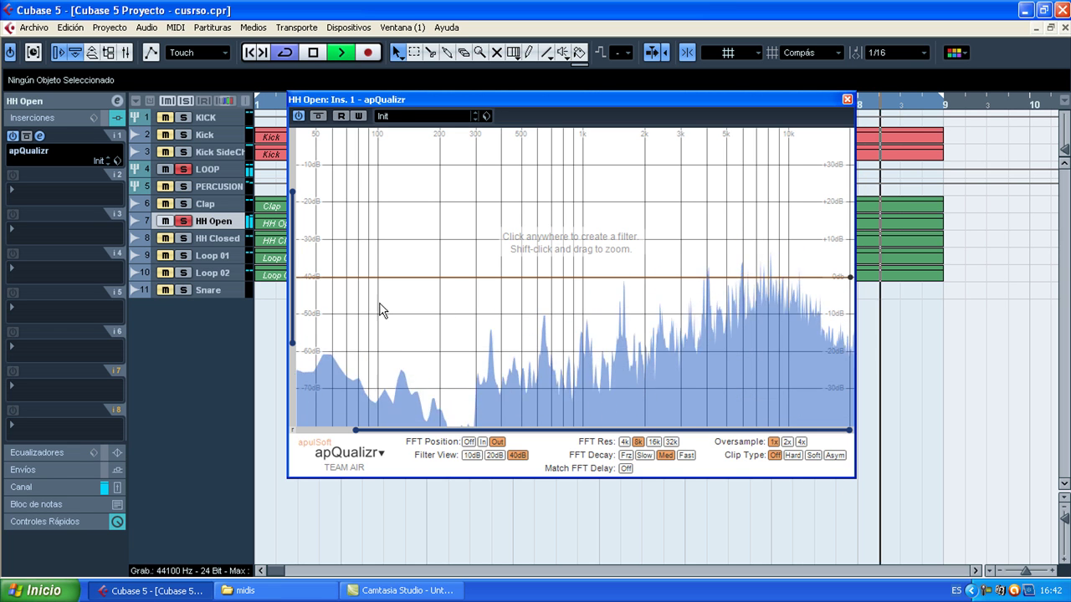
key(space)
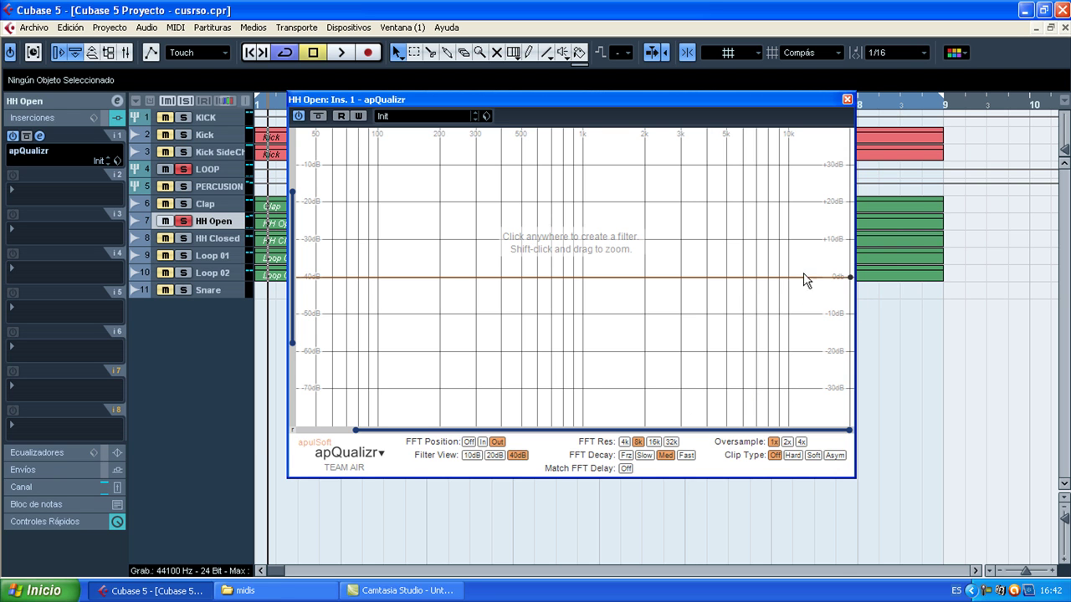
drag(357, 431, 301, 430)
key(space)
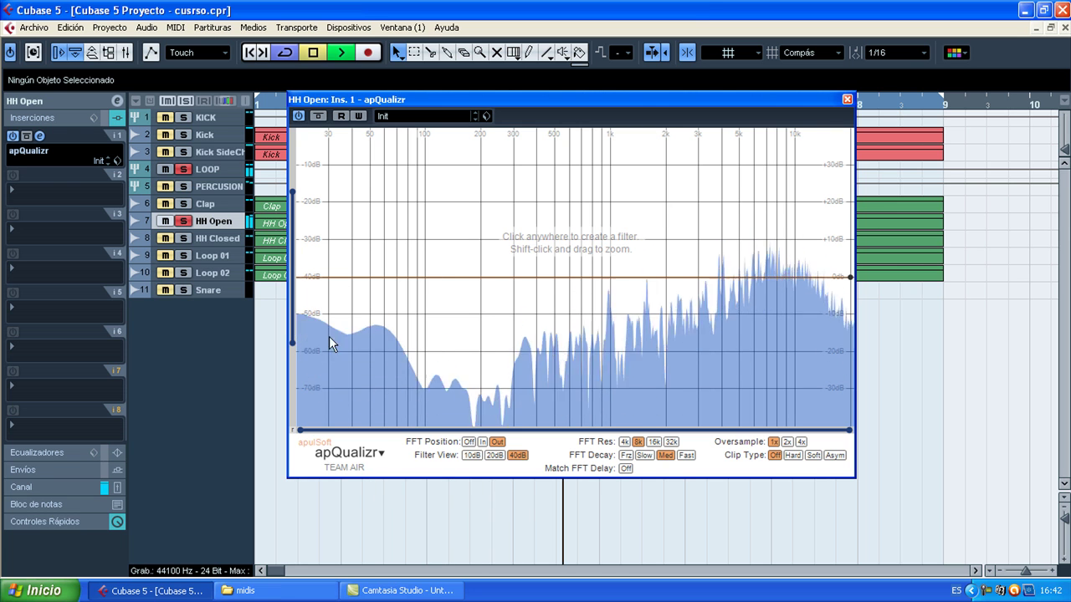
key(space)
Add a 2P Highpass filter to the open hi-hat at about 278 Hz and -0.1 dB with 4x stack, and audition it with the kick
click(351, 300)
click(403, 308)
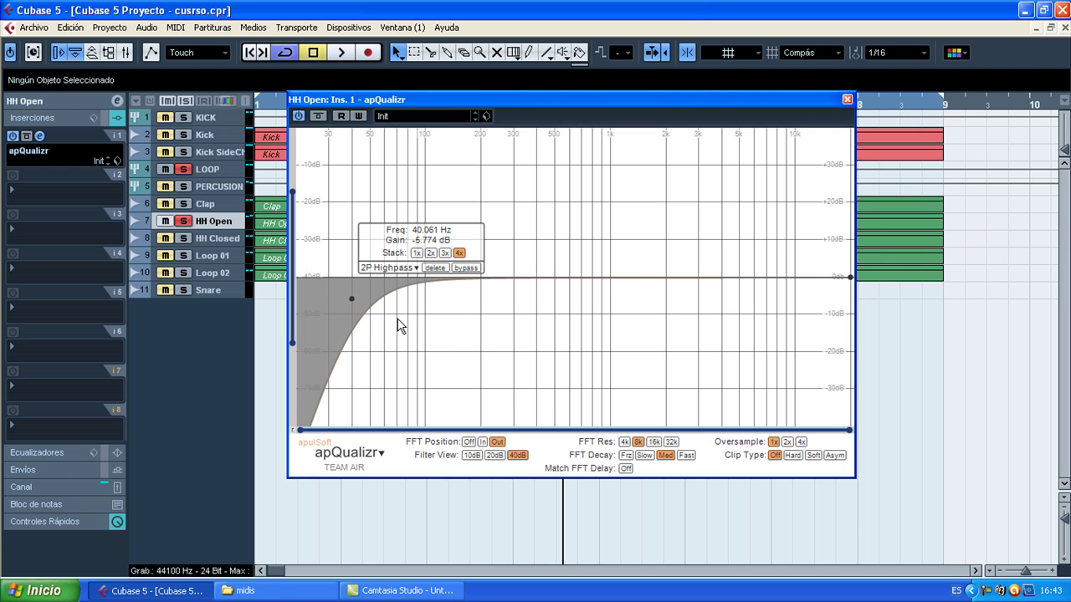
key(space)
drag(352, 299, 508, 277)
key(space)
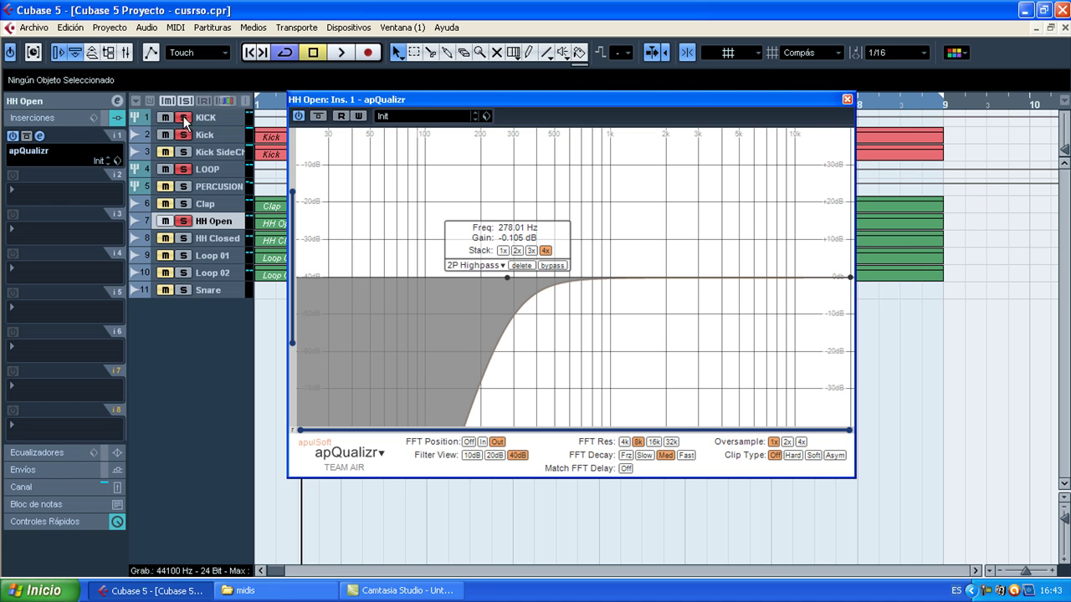
click(342, 51)
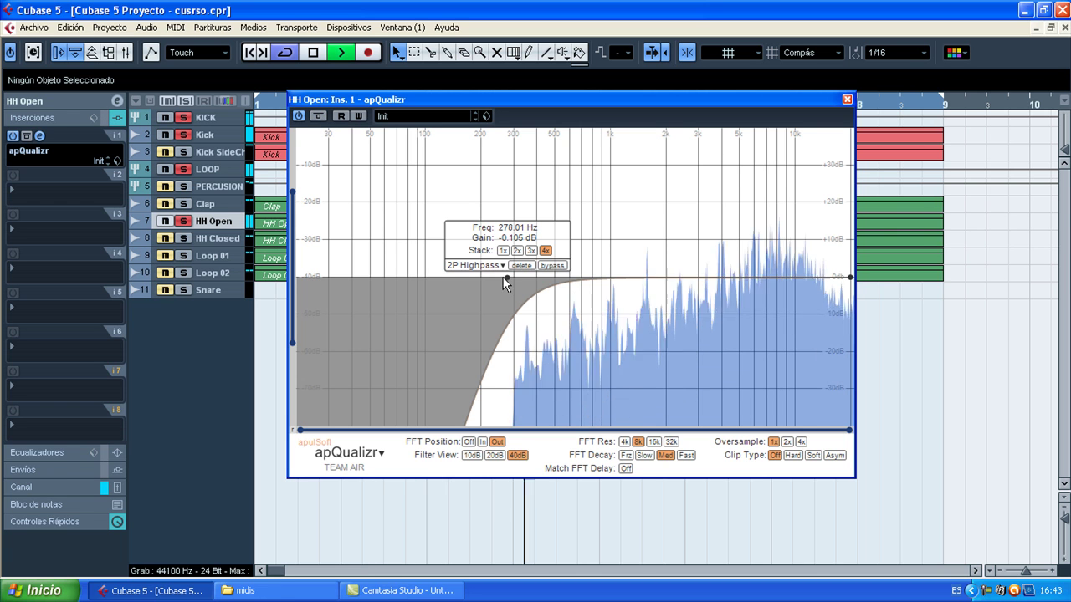
key(space)
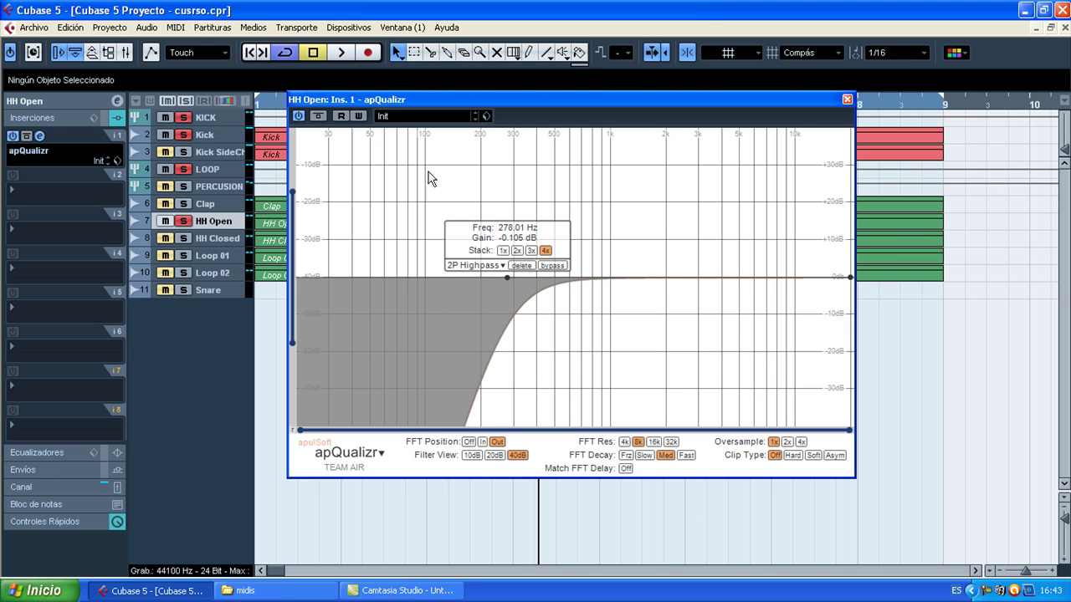
Solo the HH Closed track in place of HH Open, close the open hi-hat's equalizer, start playback and load apQualizr in HH Closed's first insert slot
click(180, 238)
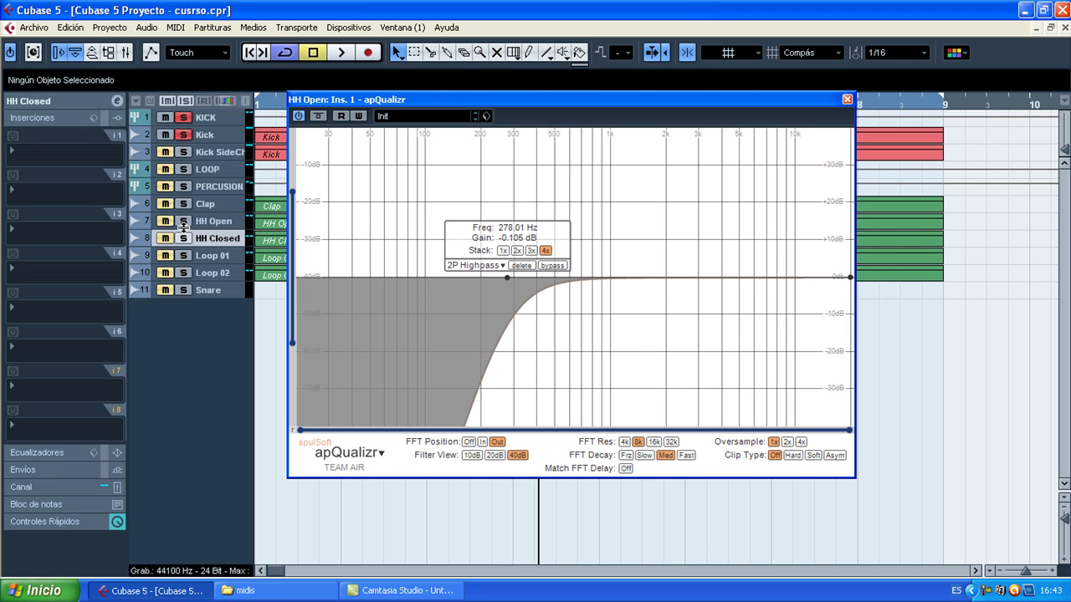
click(847, 99)
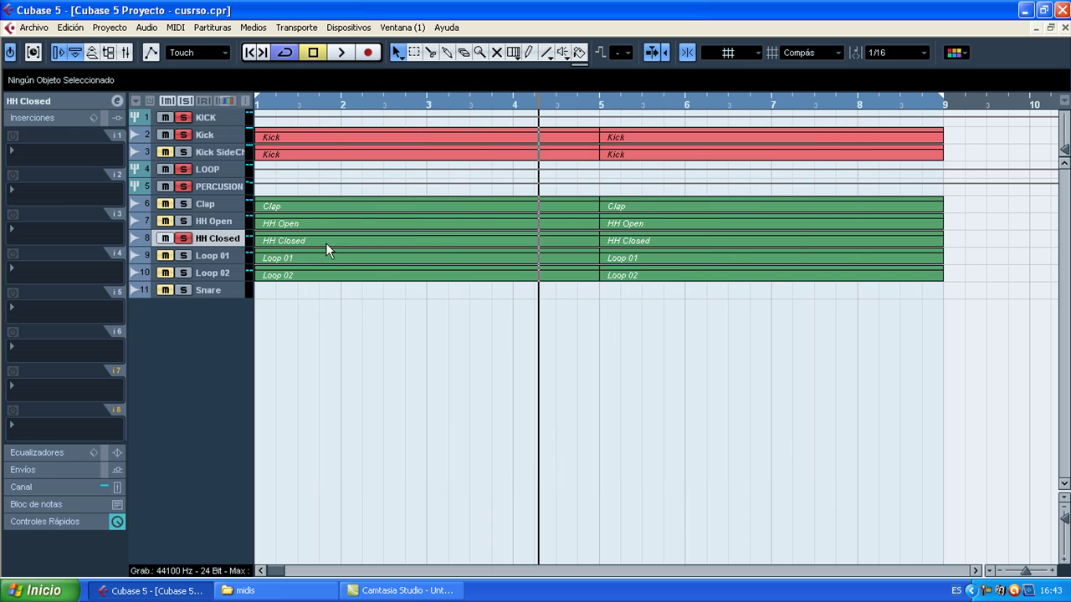
click(341, 52)
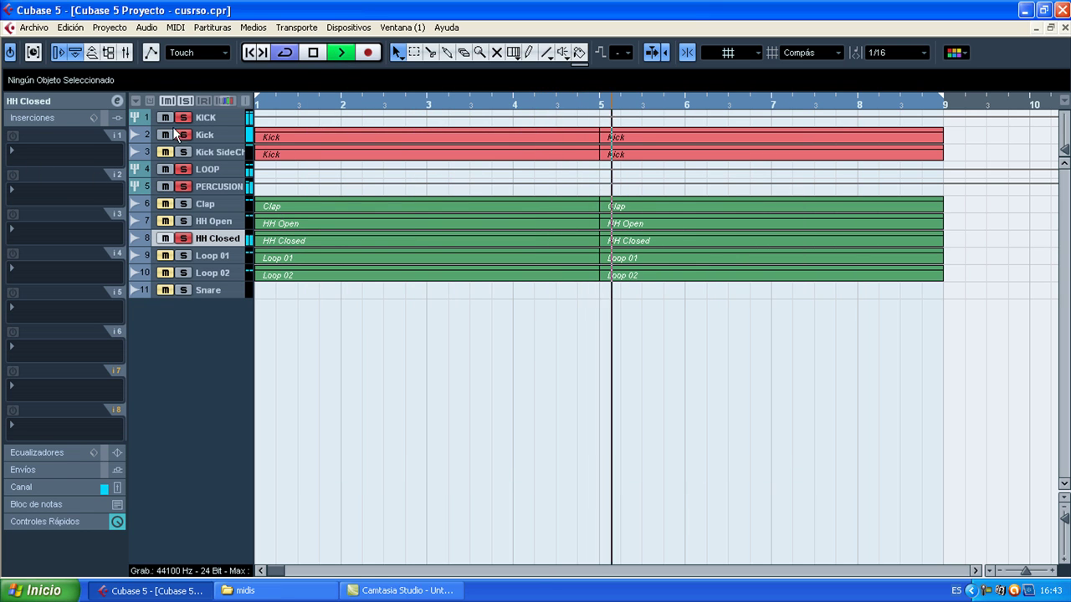
click(73, 147)
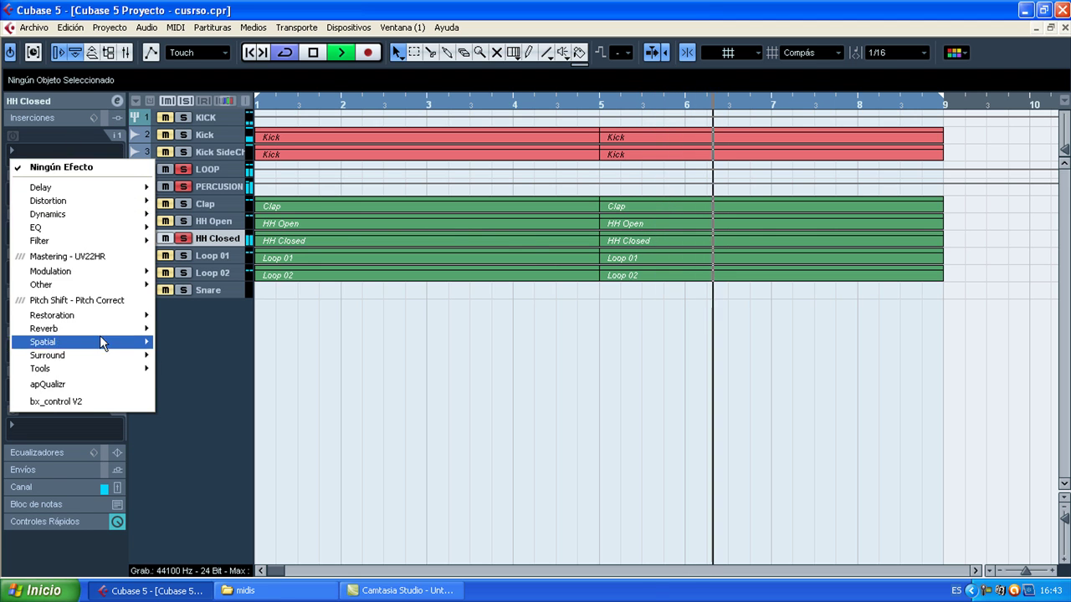
click(105, 384)
Add a 2P Highpass filter to the closed hi-hat at about 1023 Hz and +0.1 dB with 4x stack, stop playback and close its equalizer
click(356, 339)
click(400, 338)
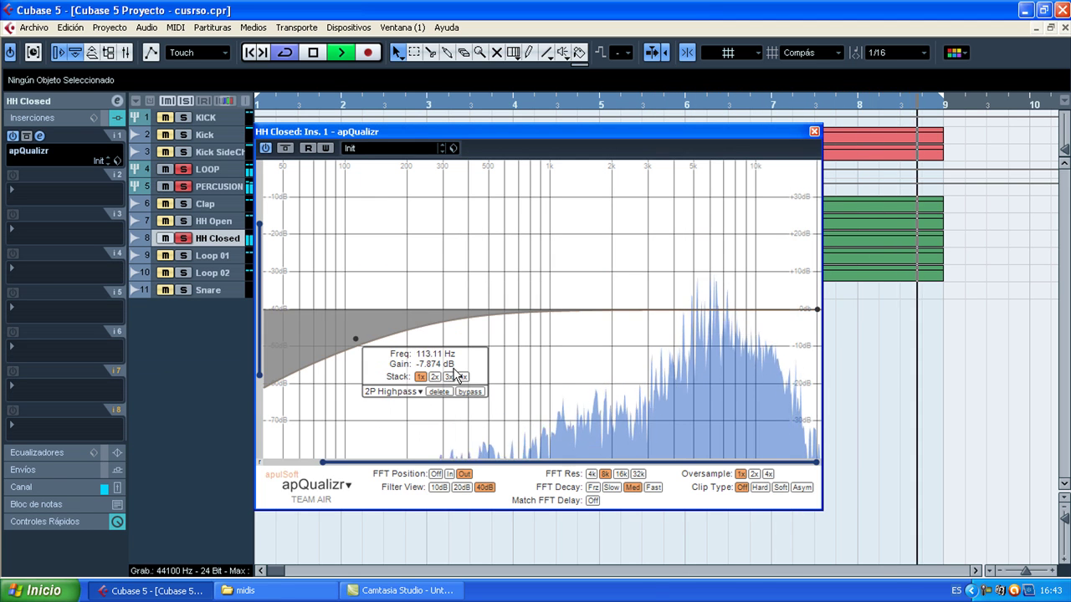
drag(355, 339, 553, 308)
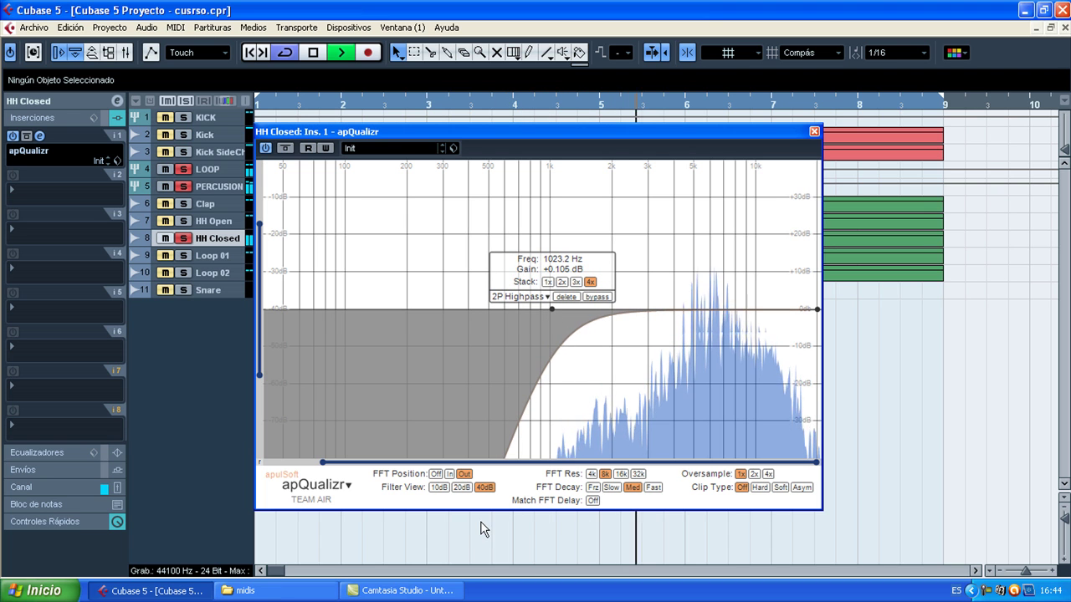
key(space)
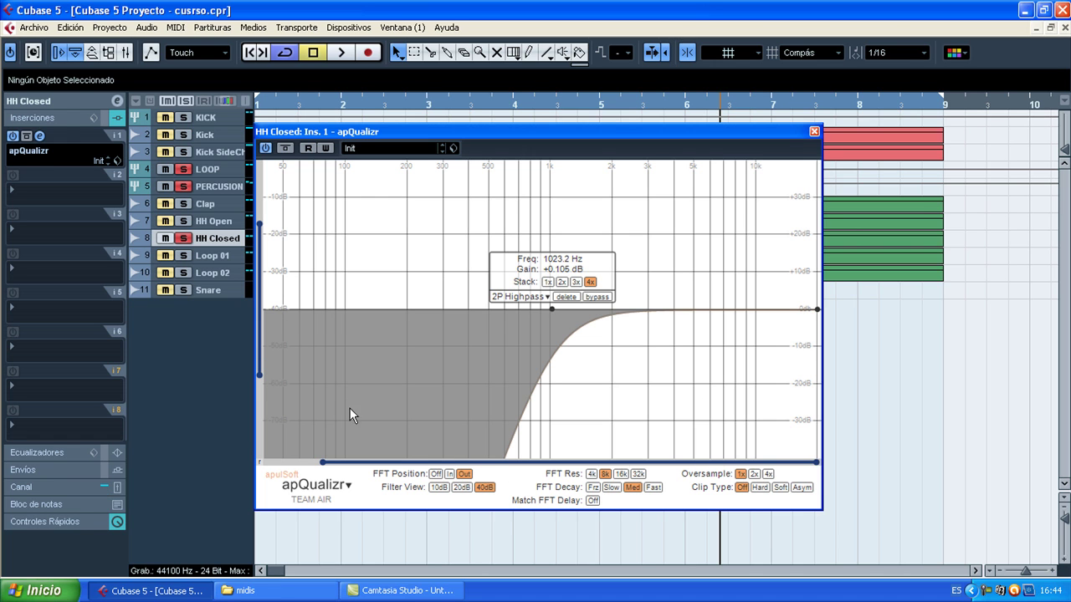
click(814, 132)
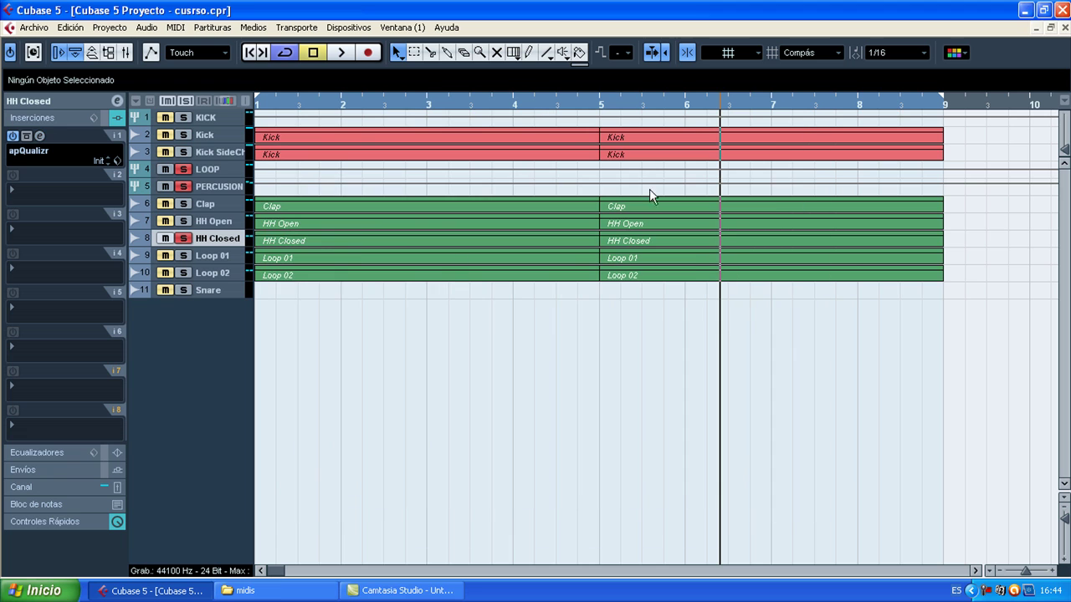
Solo the Loop 01 track in place of HH Closed, start playback and load apQualizr in Loop 01's first insert slot
click(183, 255)
click(184, 239)
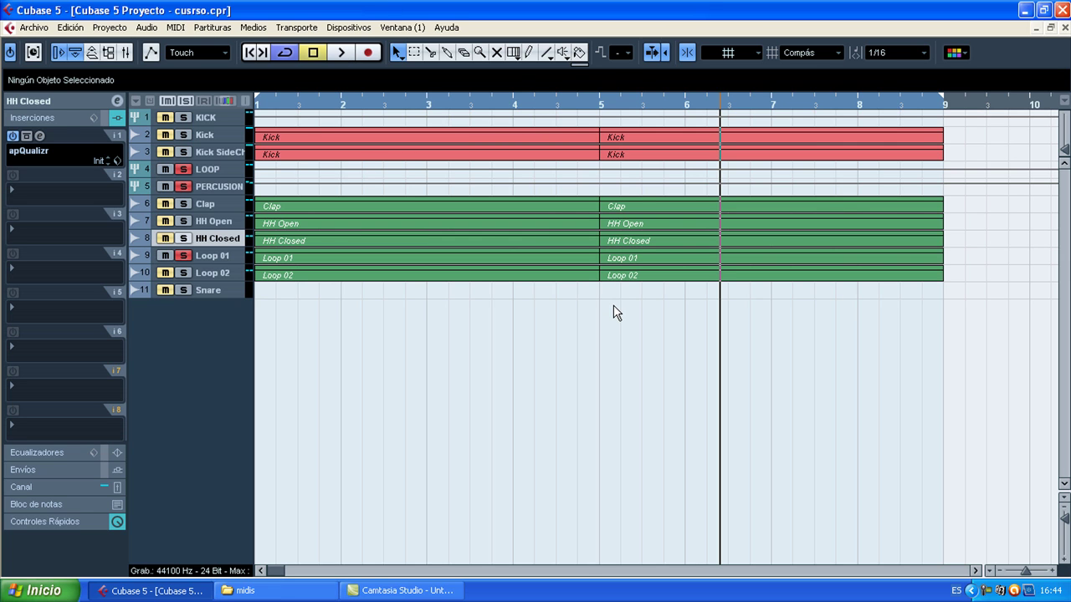
click(220, 258)
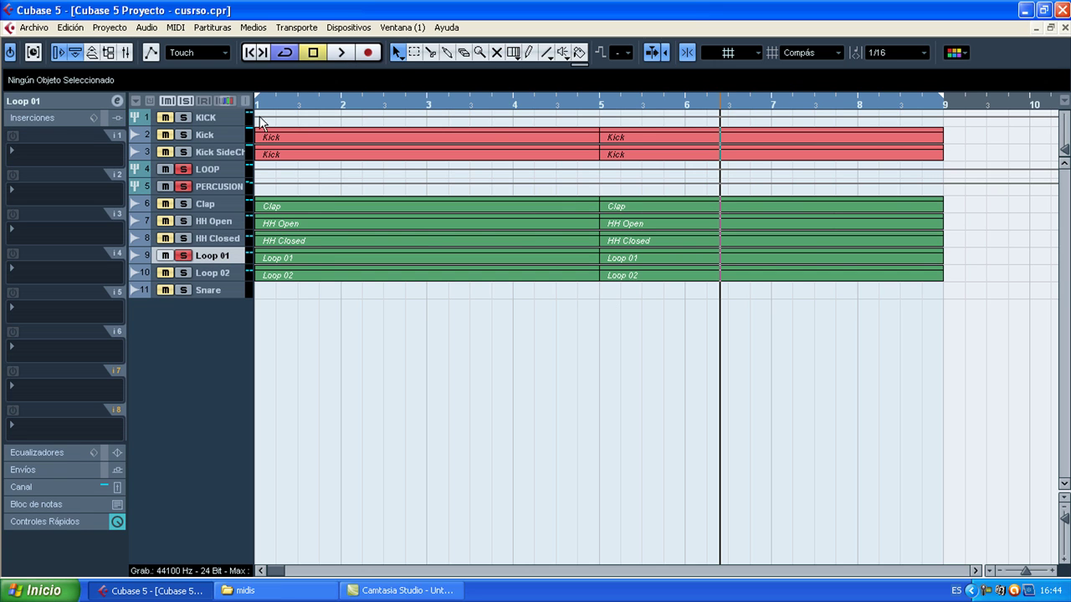
click(337, 53)
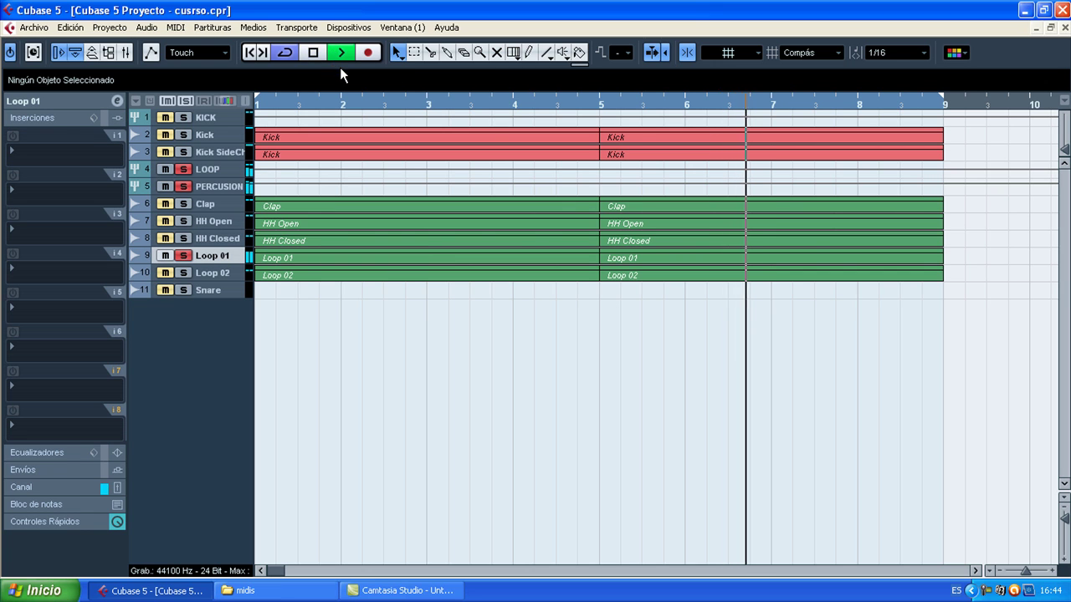
click(33, 154)
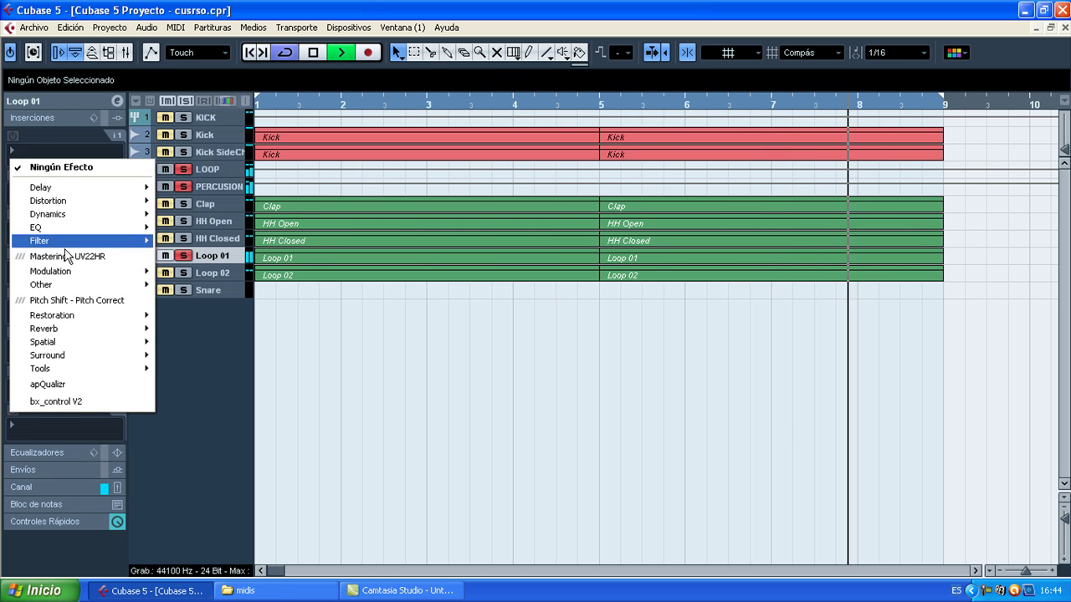
click(88, 383)
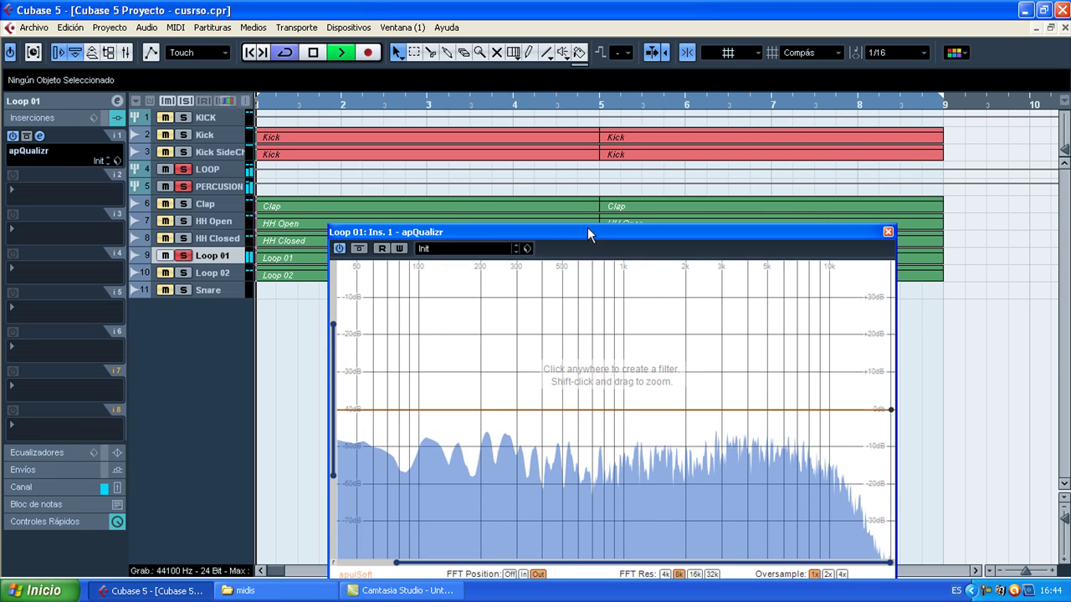
Extend Loop 01's apQualizr frequency display down to below 30 Hz and examine the loop's low end during playback
drag(588, 228, 563, 99)
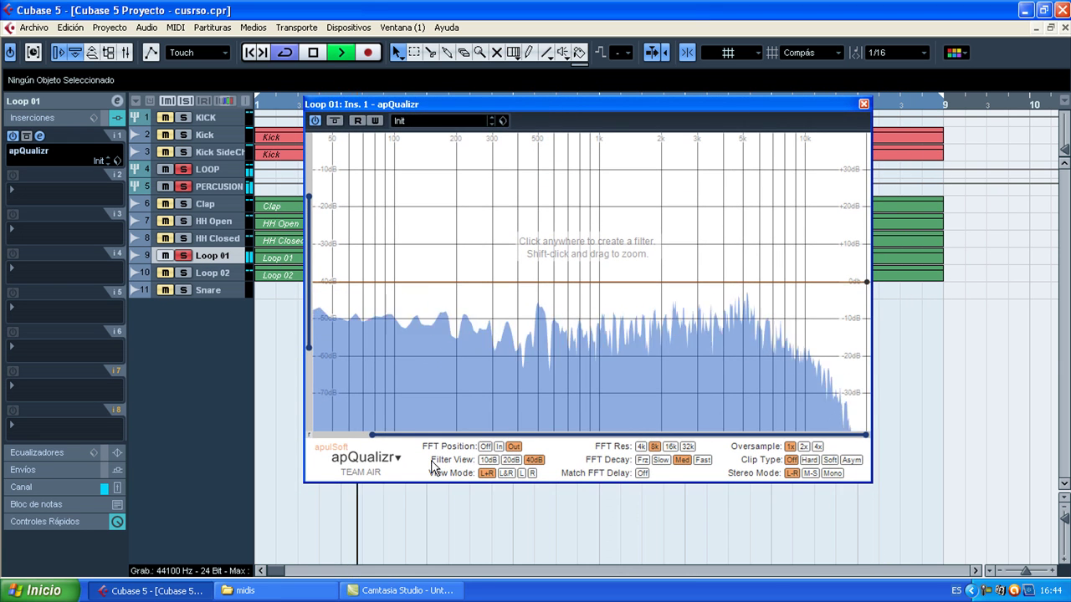
drag(371, 435, 310, 430)
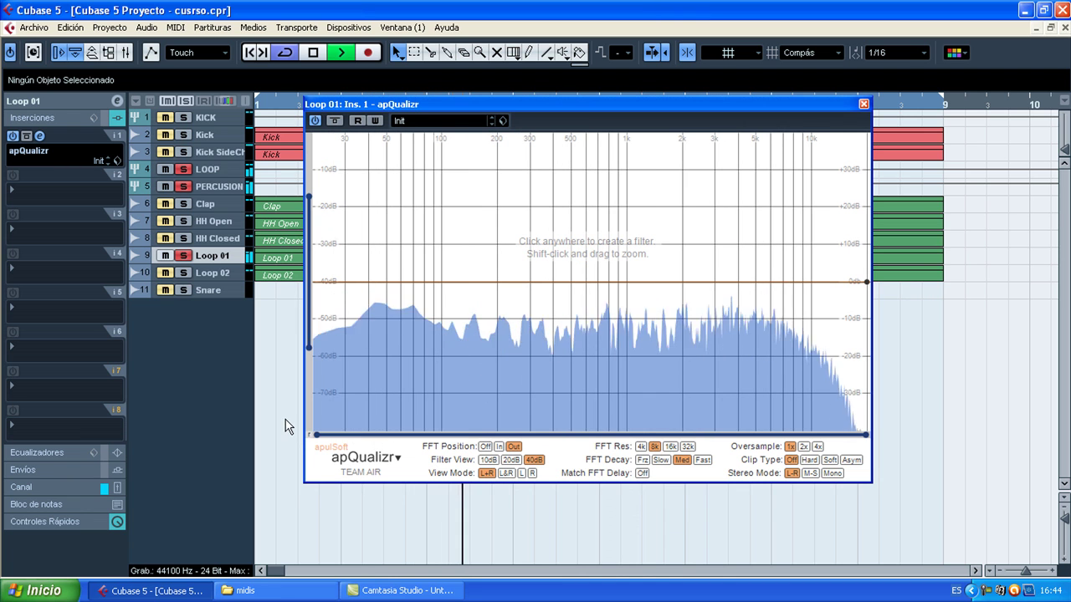
key(space)
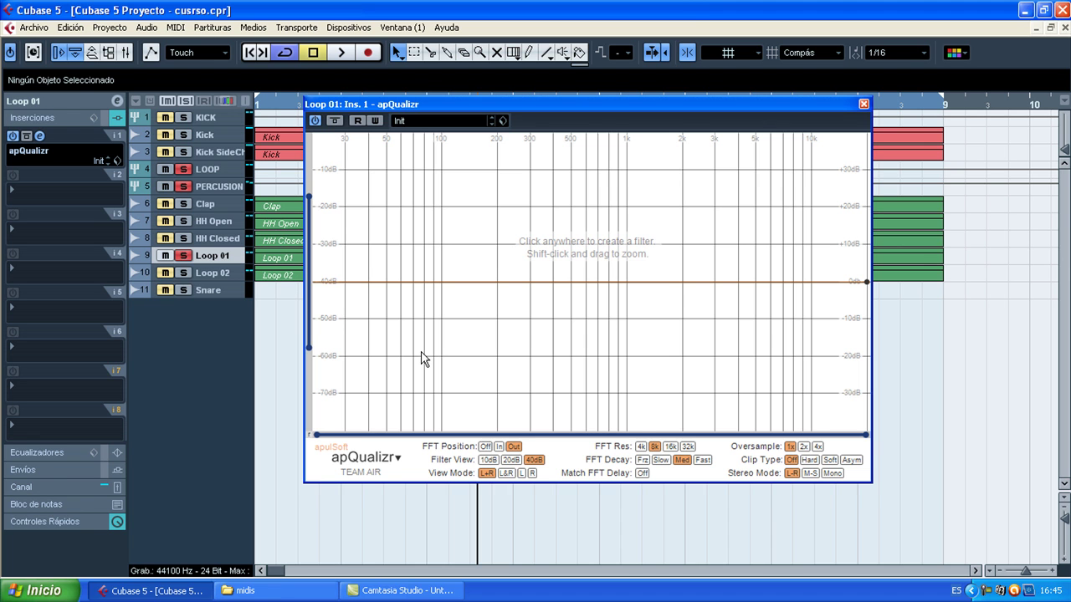
During playback, add a 2P Highpass filter to Loop 01 at about 136 Hz and +0.3 dB with 4x stack
drag(492, 99, 516, 113)
key(space)
click(409, 308)
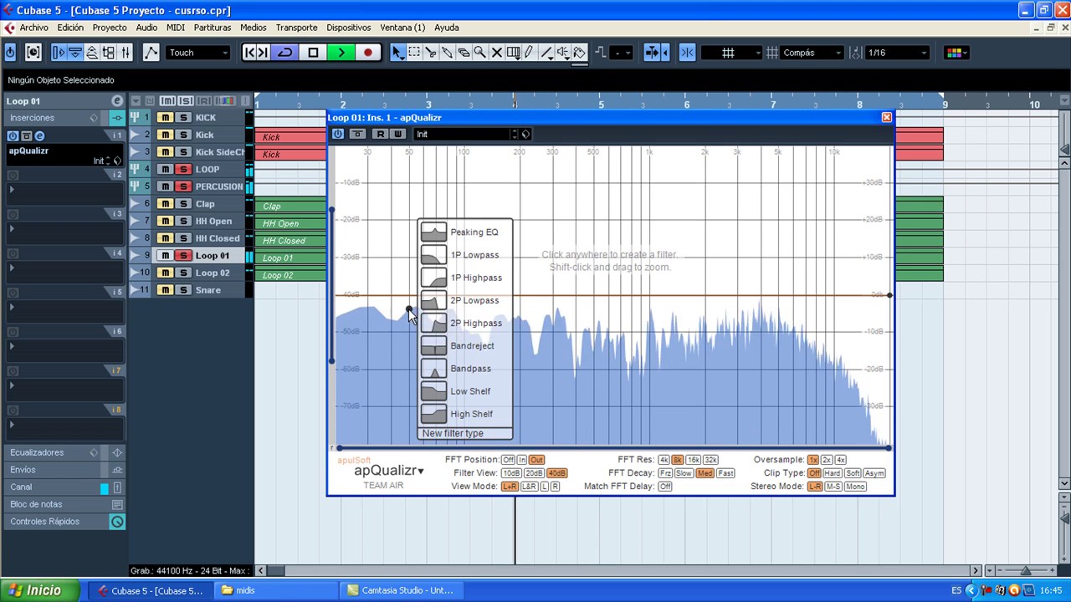
click(459, 324)
click(447, 275)
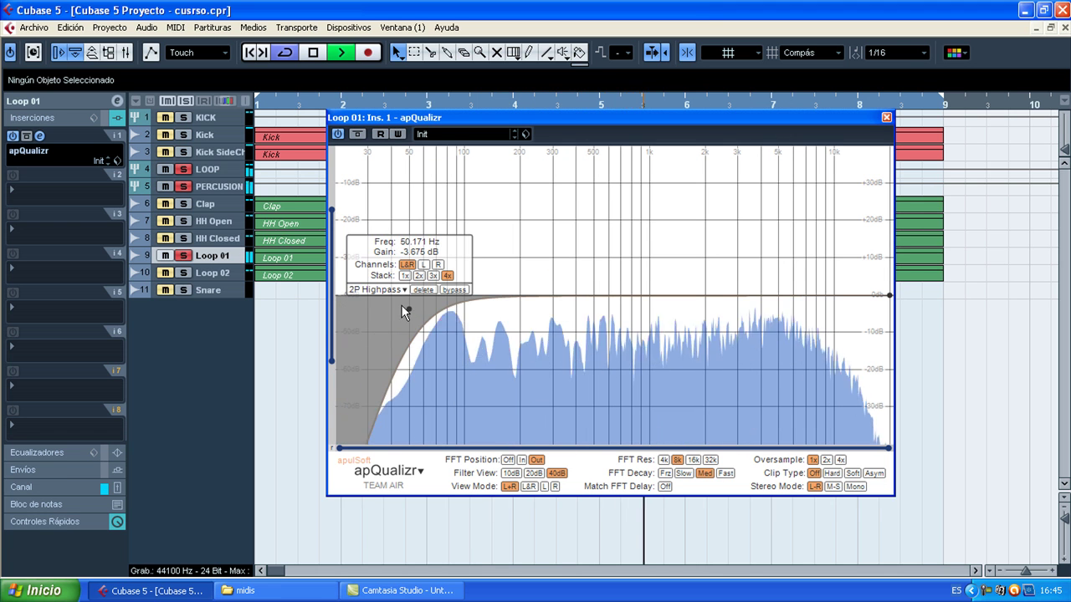
drag(409, 306, 489, 292)
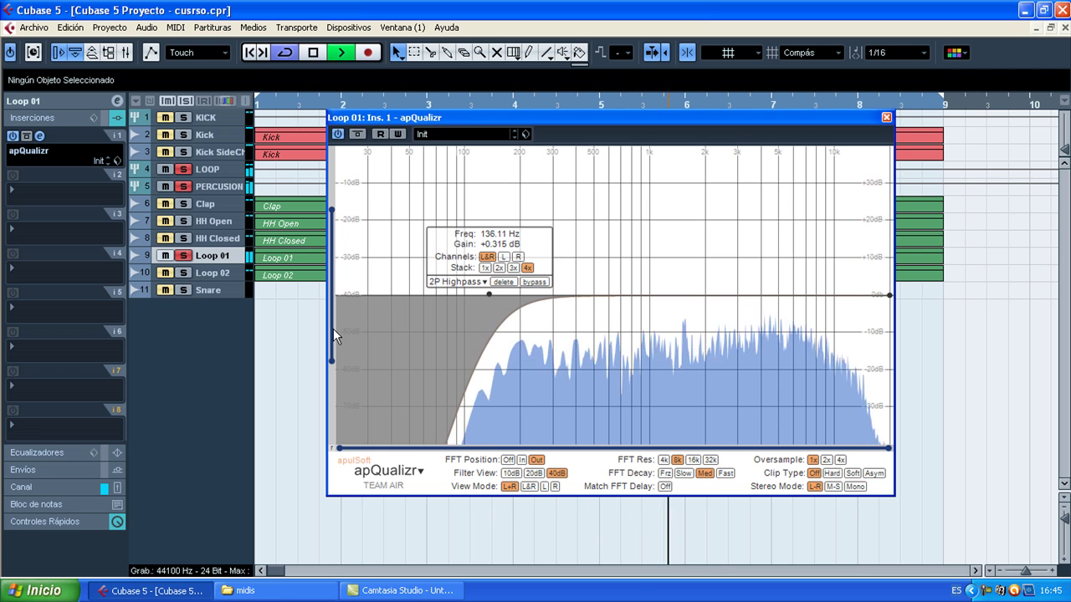
click(313, 52)
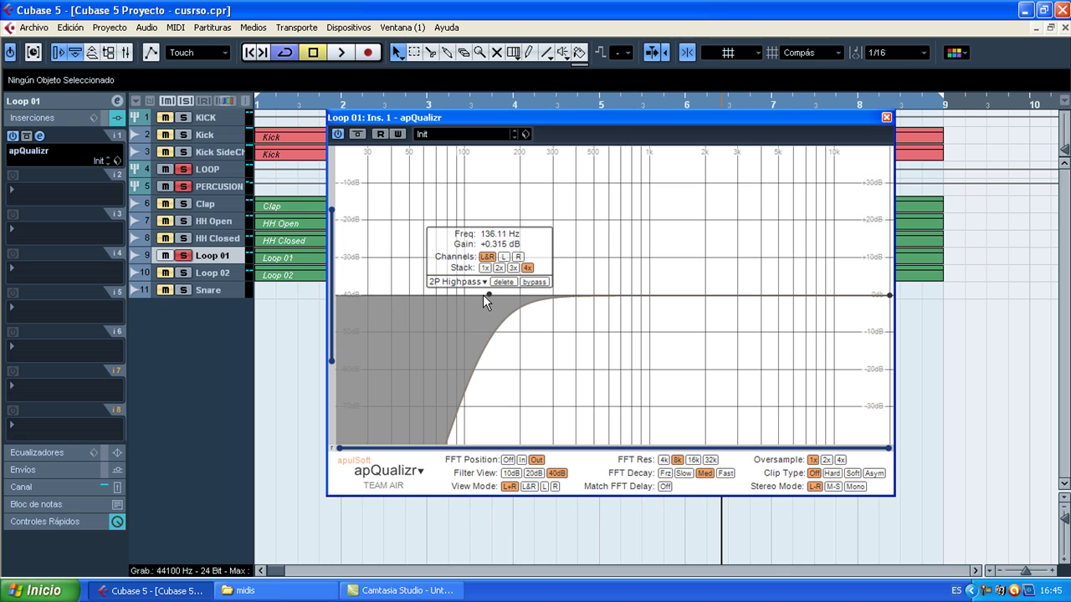
Solo the Loop 02 track in place of Loop 01, close Loop 01's equalizer and load apQualizr in Loop 02's first insert slot
click(183, 255)
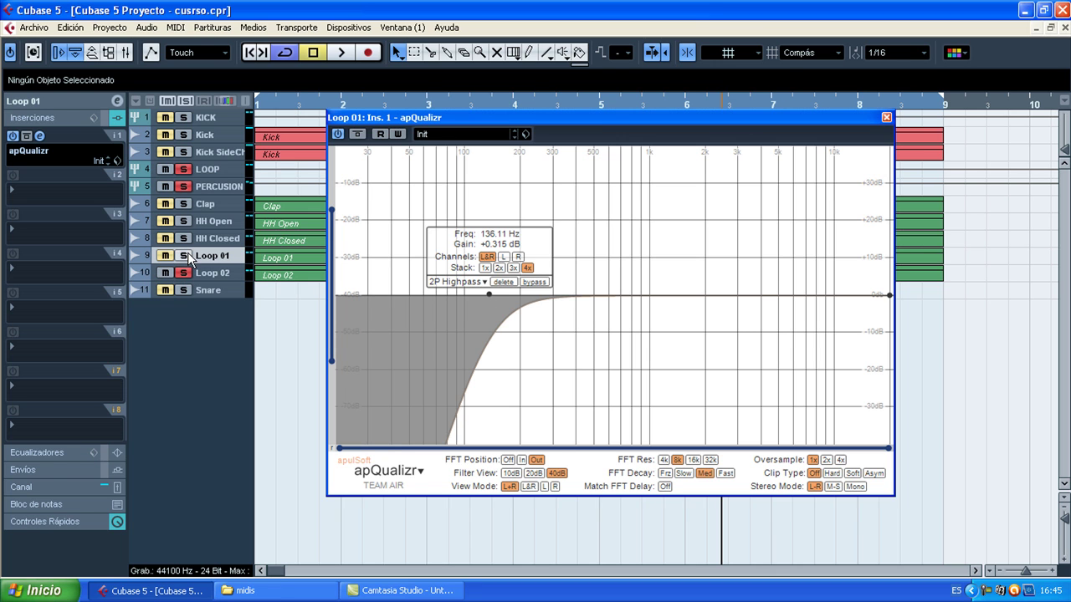
click(886, 117)
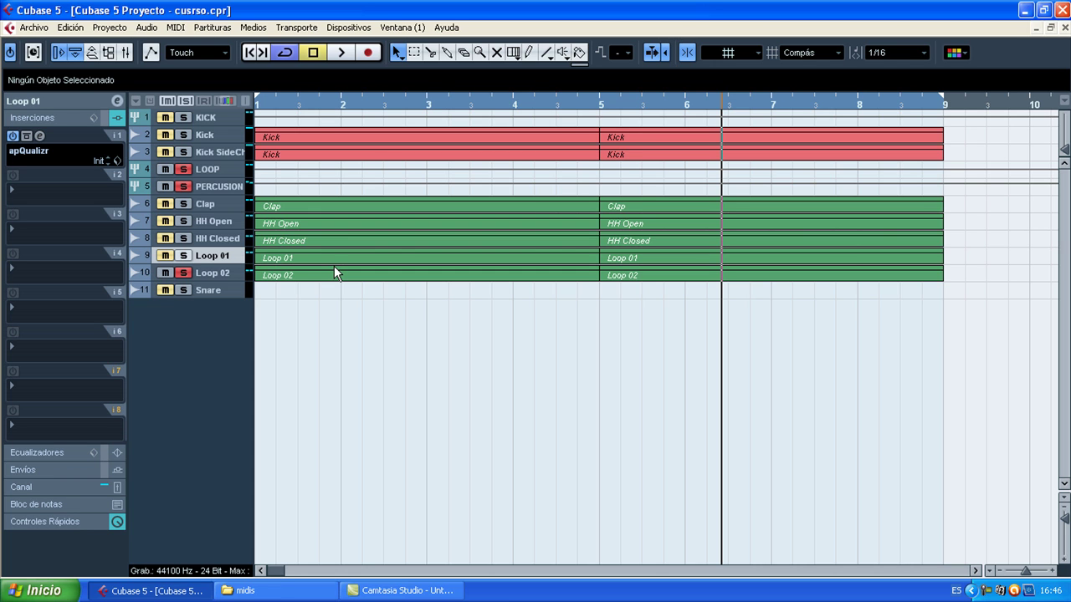
click(232, 272)
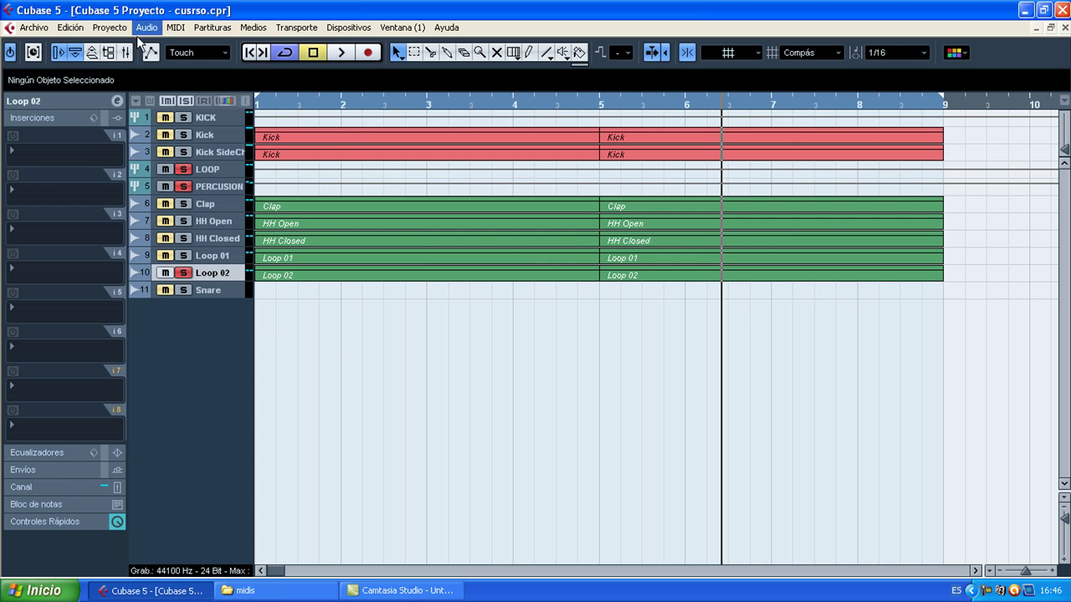
click(42, 156)
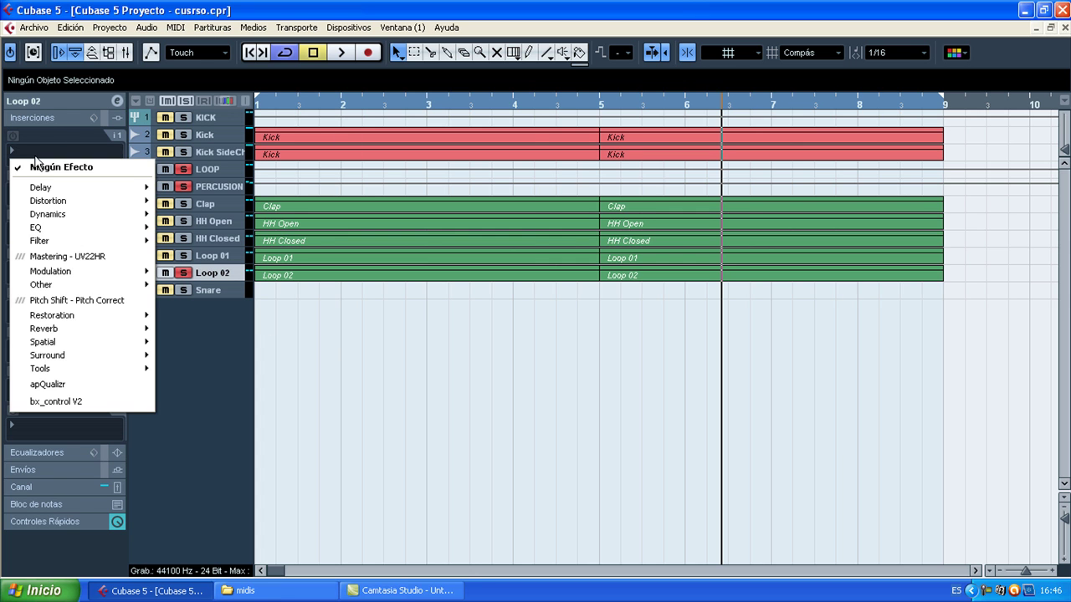
click(89, 387)
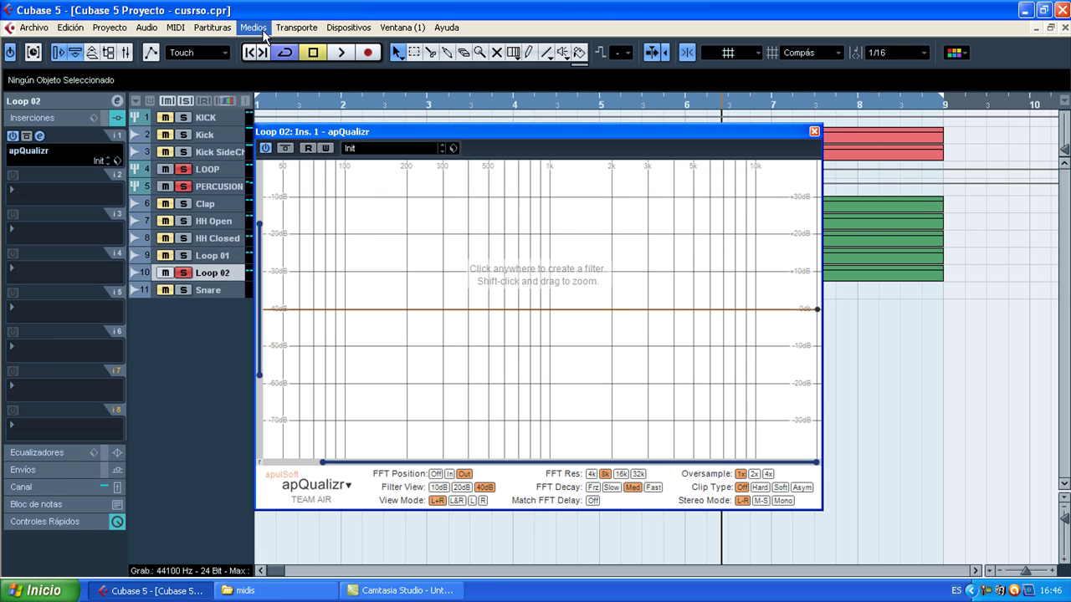
During playback, add a 2P Highpass filter to Loop 02 at about 301 Hz and -0.1 dB with 4x stack, and close the equalizer
click(348, 52)
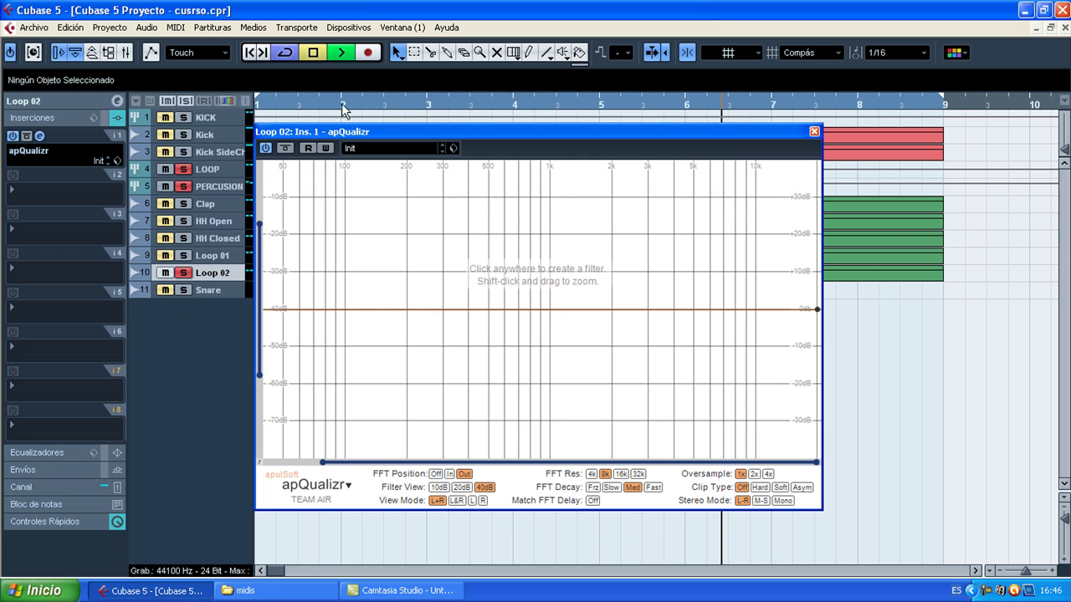
click(328, 339)
click(378, 342)
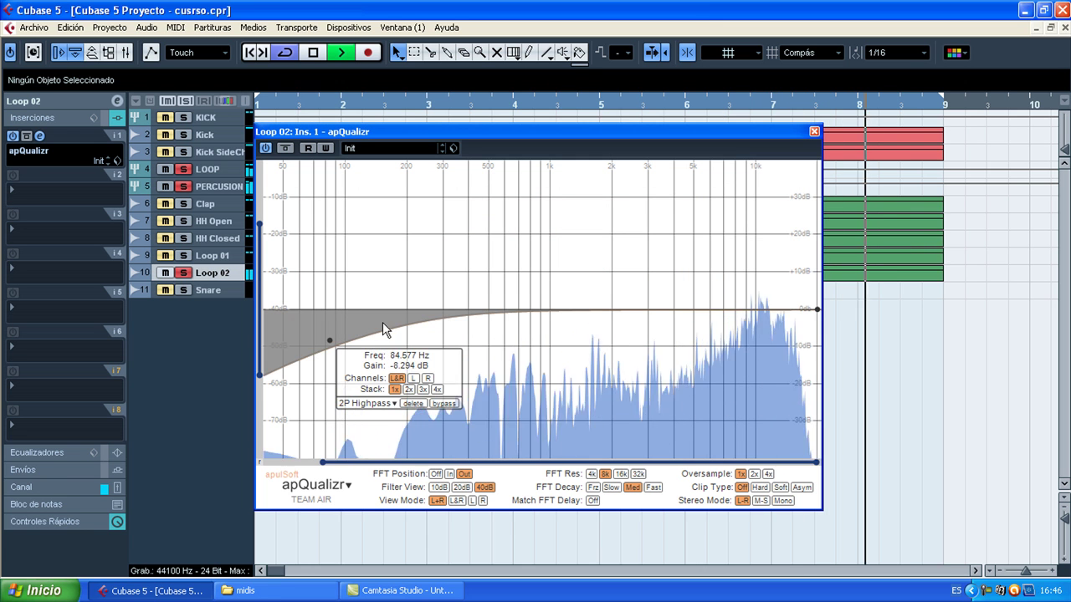
drag(332, 340, 443, 310)
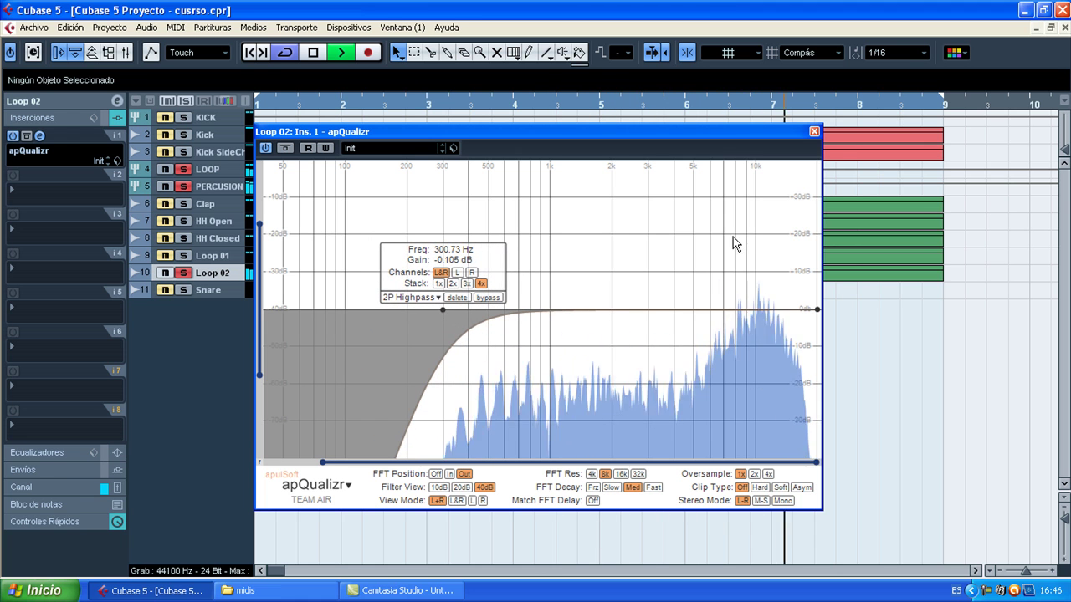
click(814, 131)
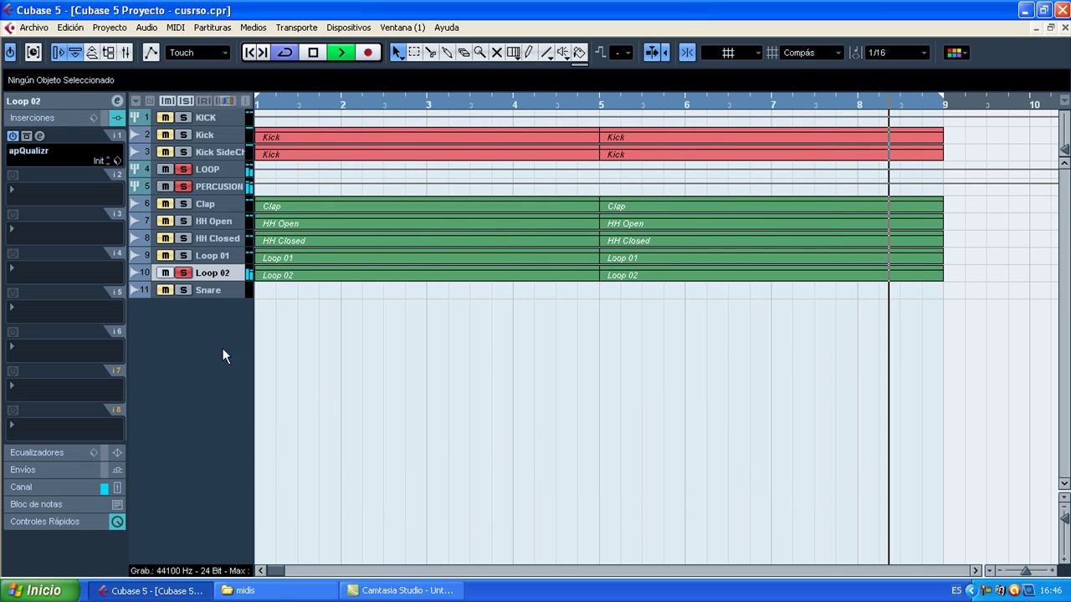
Compare Loop 02 with and without its equalizer by bypassing and re-enabling the apQualizr insert during playback
key(space)
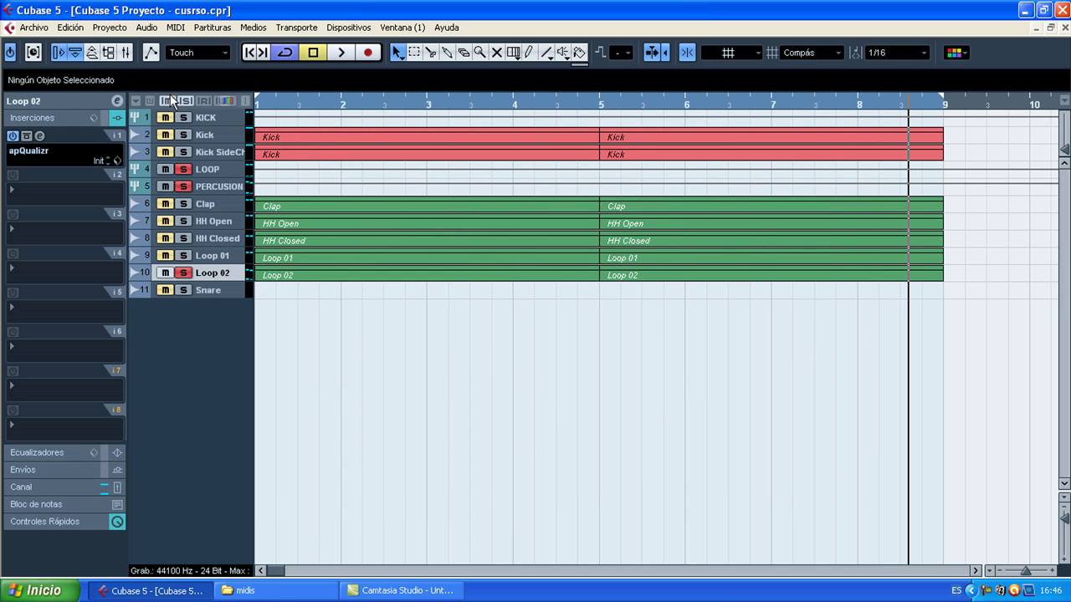
key(space)
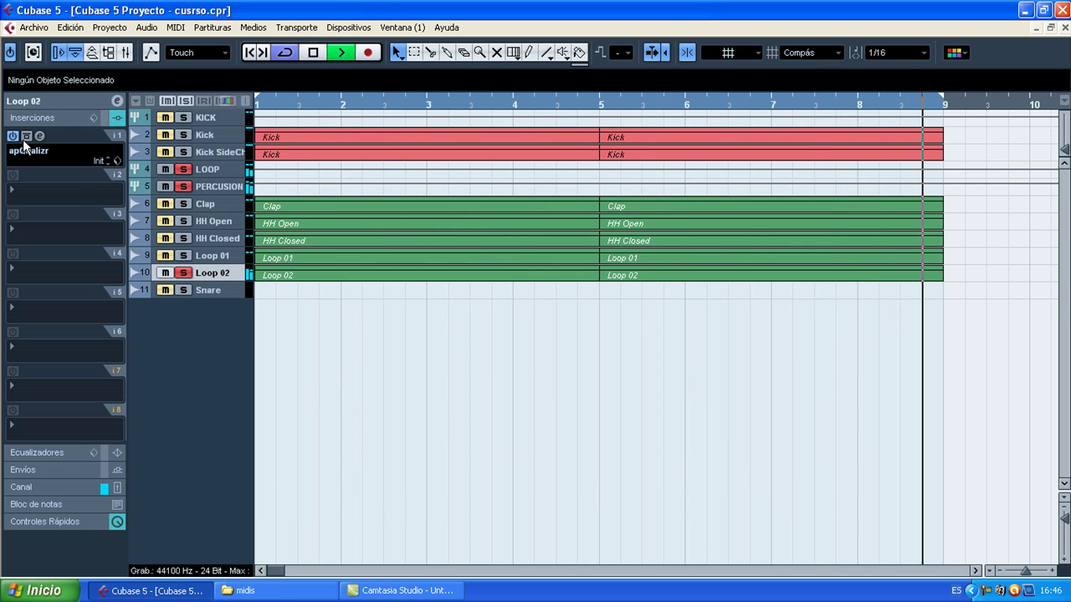
click(27, 136)
click(26, 136)
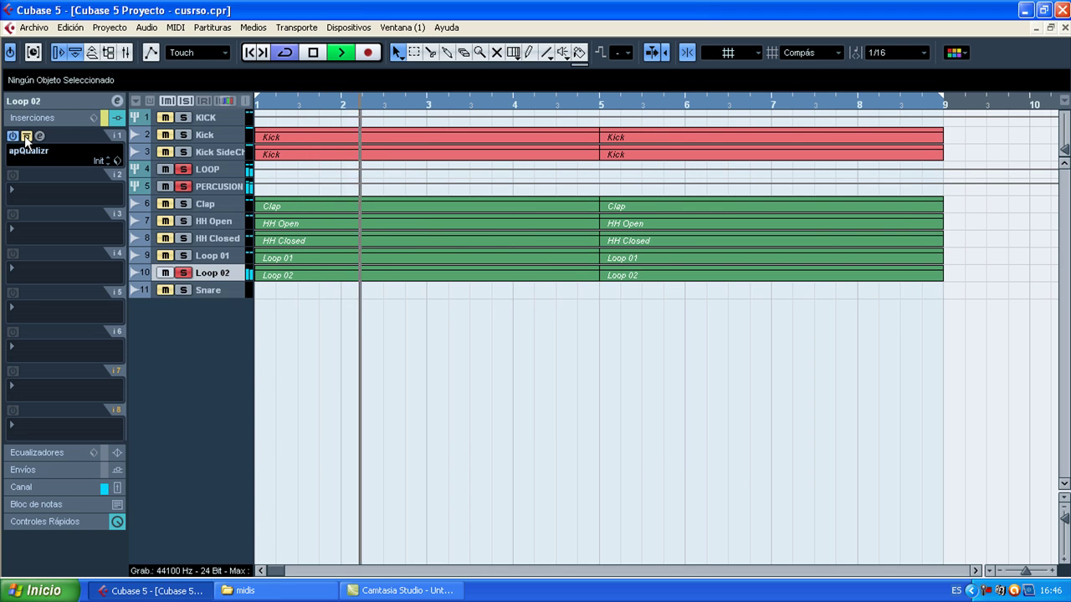
key(space)
Deactivate the solo on all tracks and audition the full percussion mix with the kick
click(185, 100)
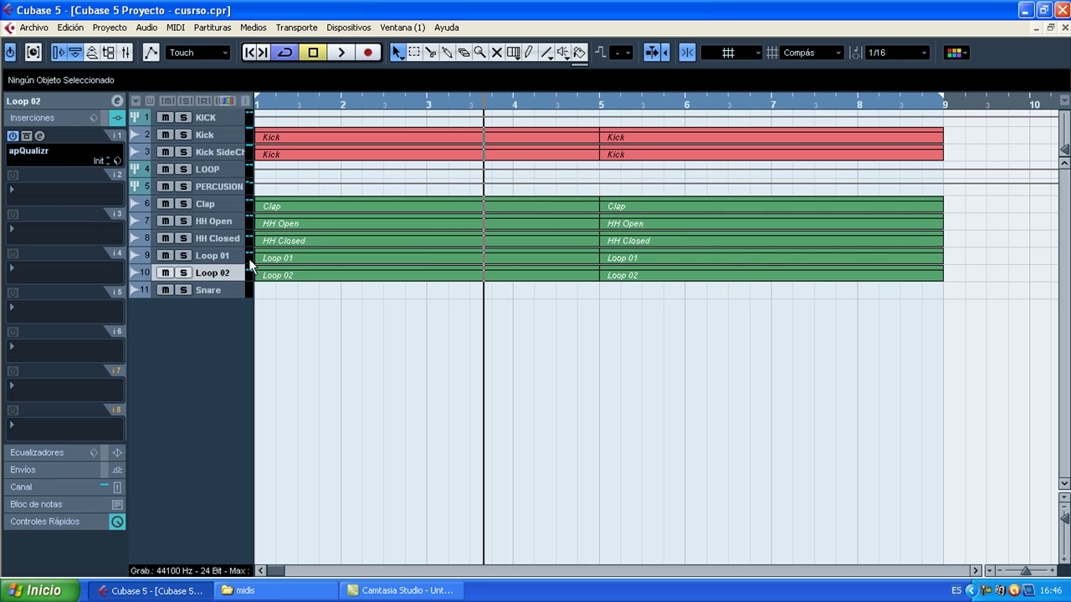
key(space)
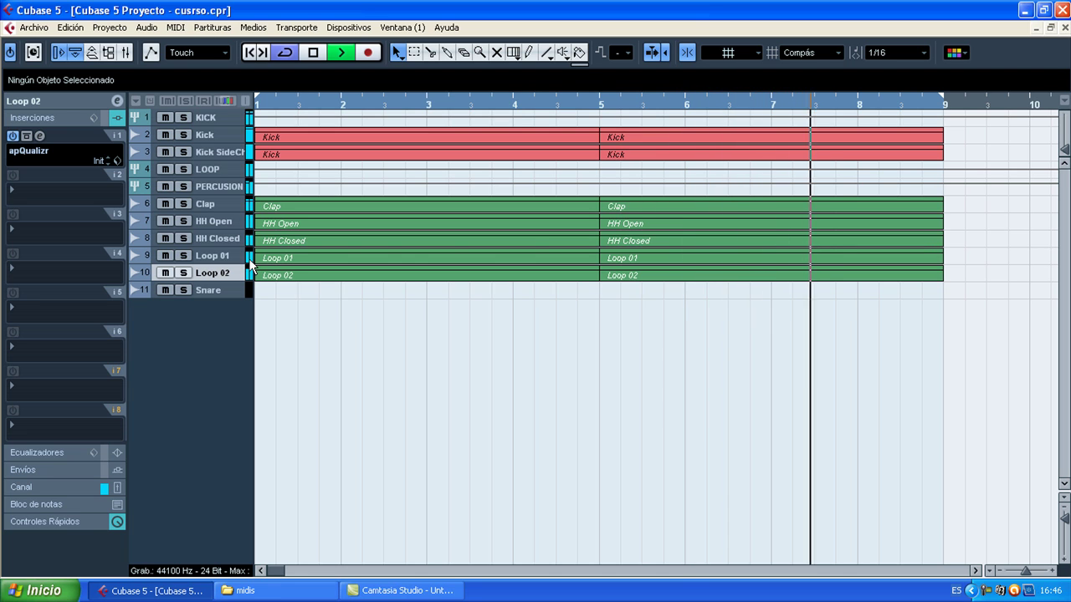
key(space)
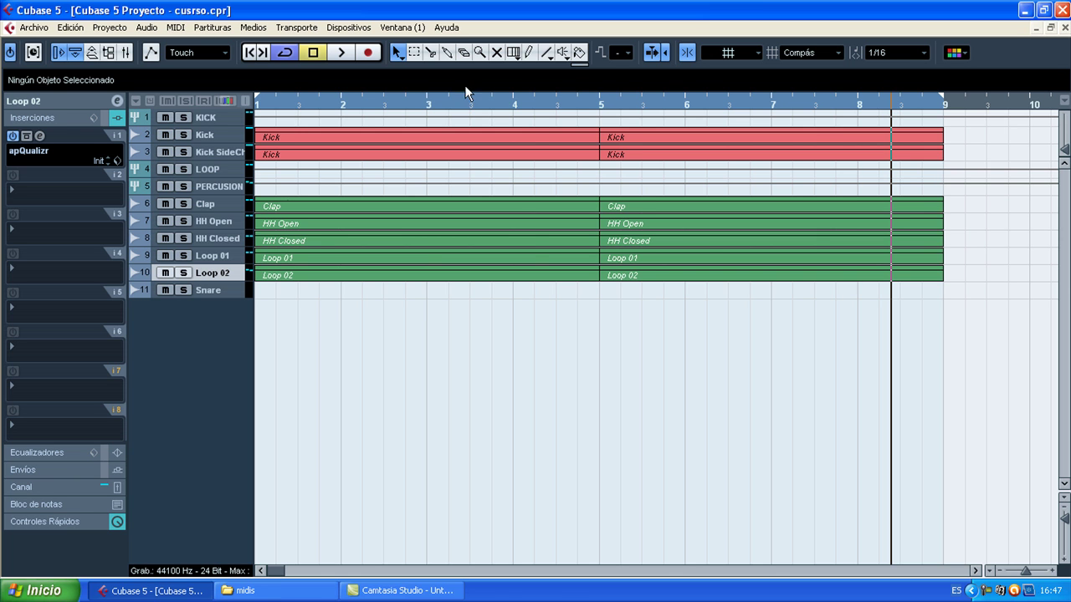
Open the mixer and solo the KICK group, Kick, LOOP group and Clap channels
click(125, 52)
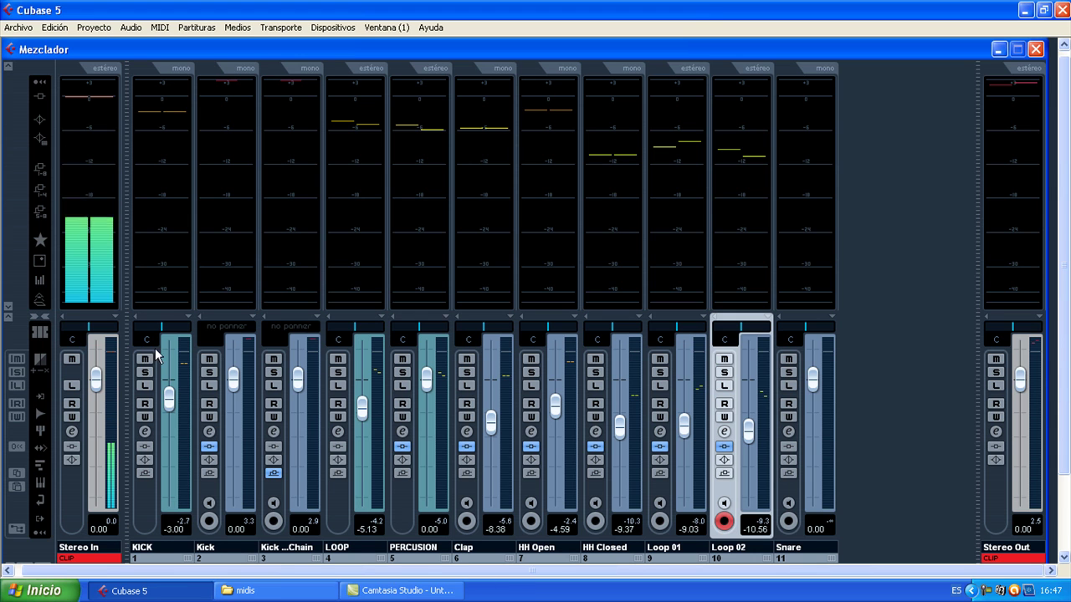
click(145, 373)
click(210, 372)
click(337, 372)
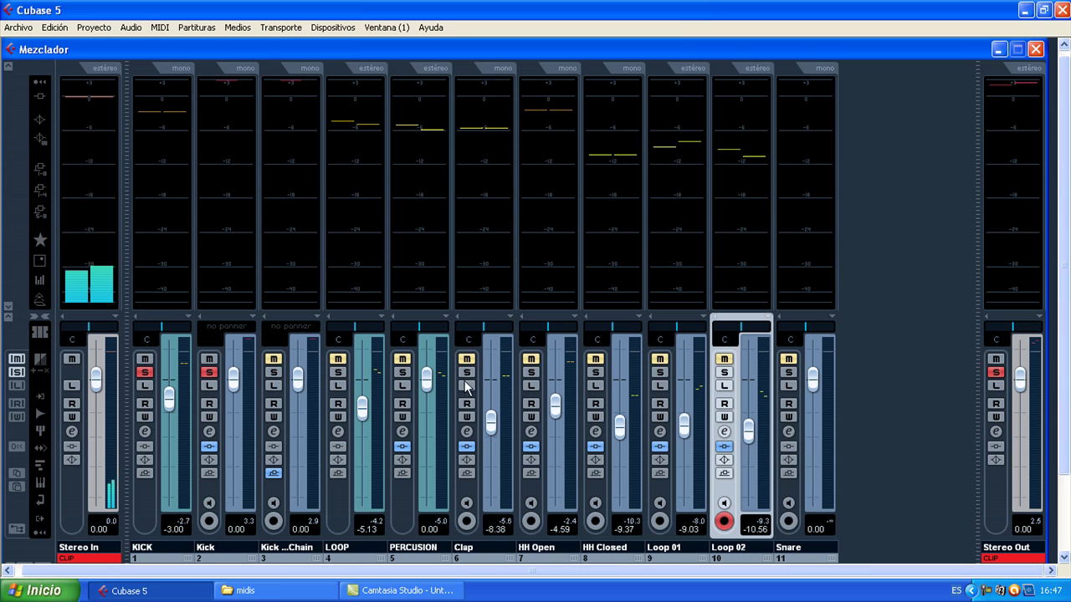
click(466, 373)
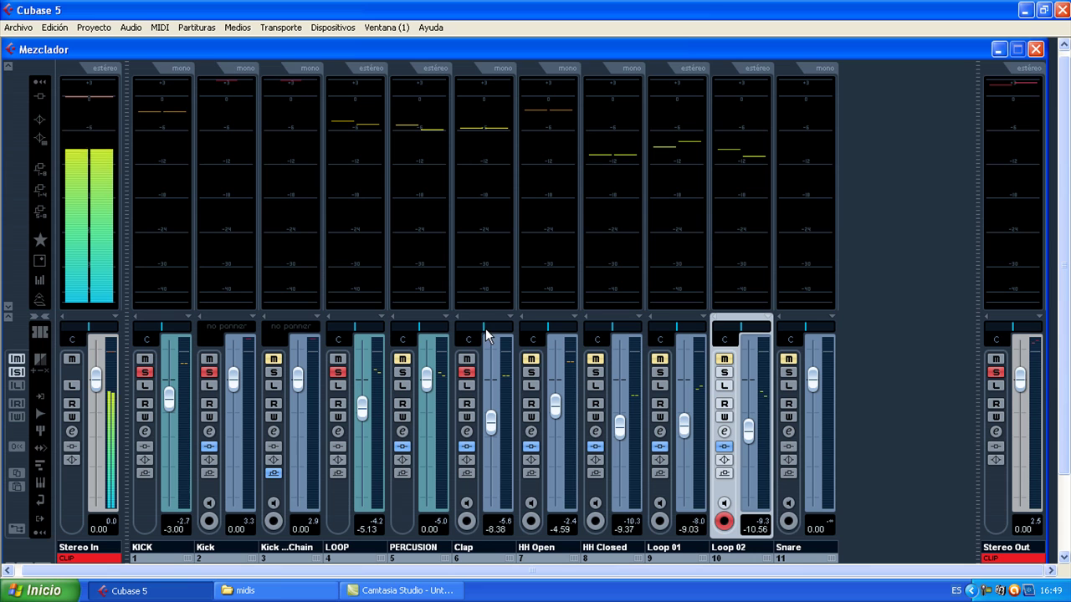
During playback, pan the Clap channel through the left side and settle it at R8
drag(479, 325, 483, 325)
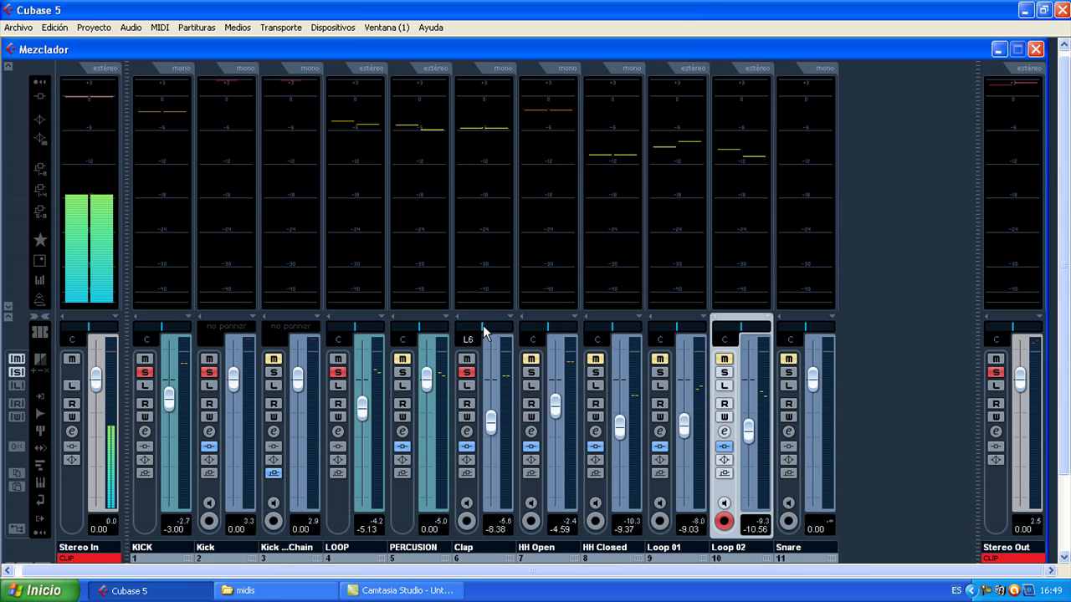
key(space)
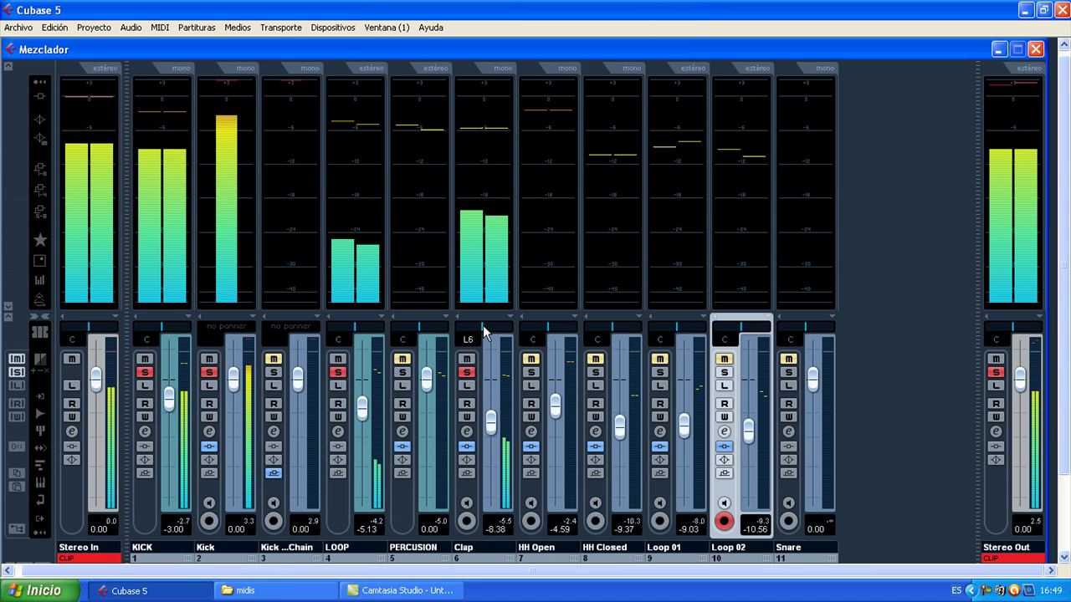
scroll(483, 326, up, 11)
scroll(483, 326, down, 4)
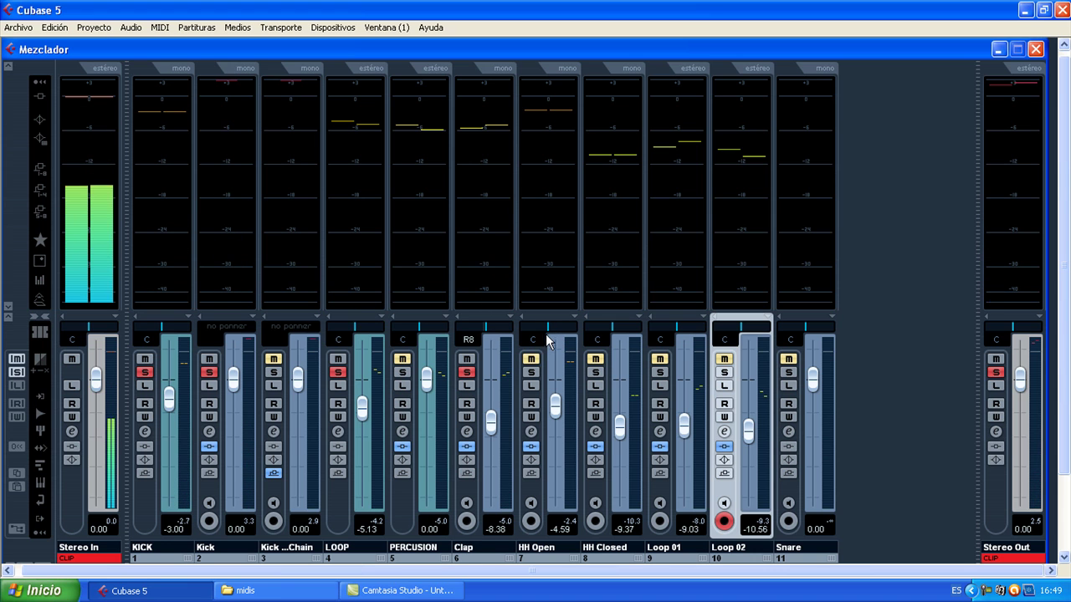
Solo the HH Open and HH Closed channels, panning HH Open to L6 and HH Closed to L2
click(532, 374)
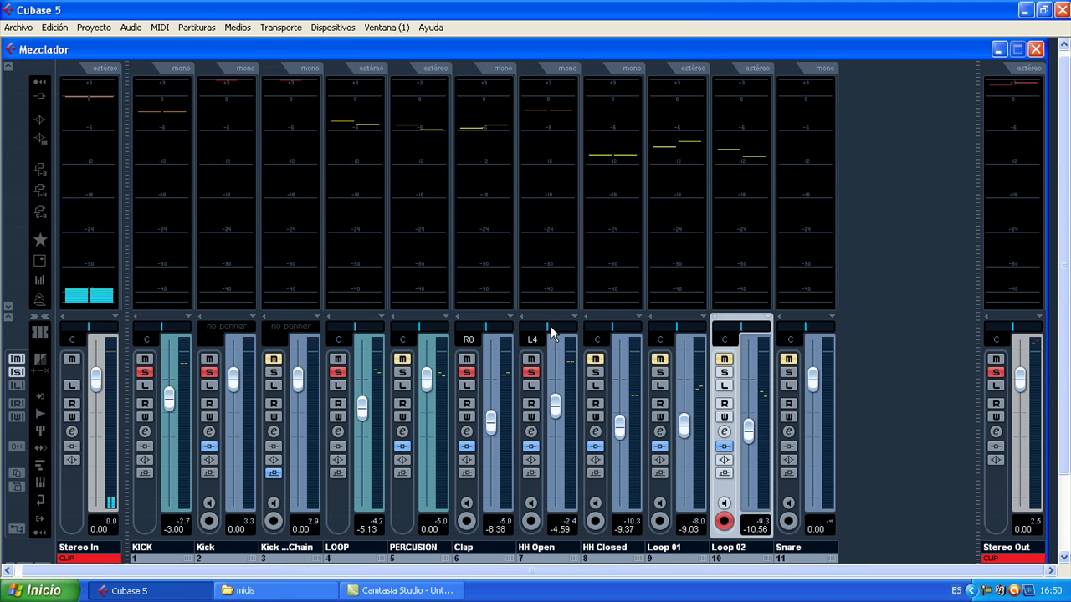
scroll(550, 327, down, 5)
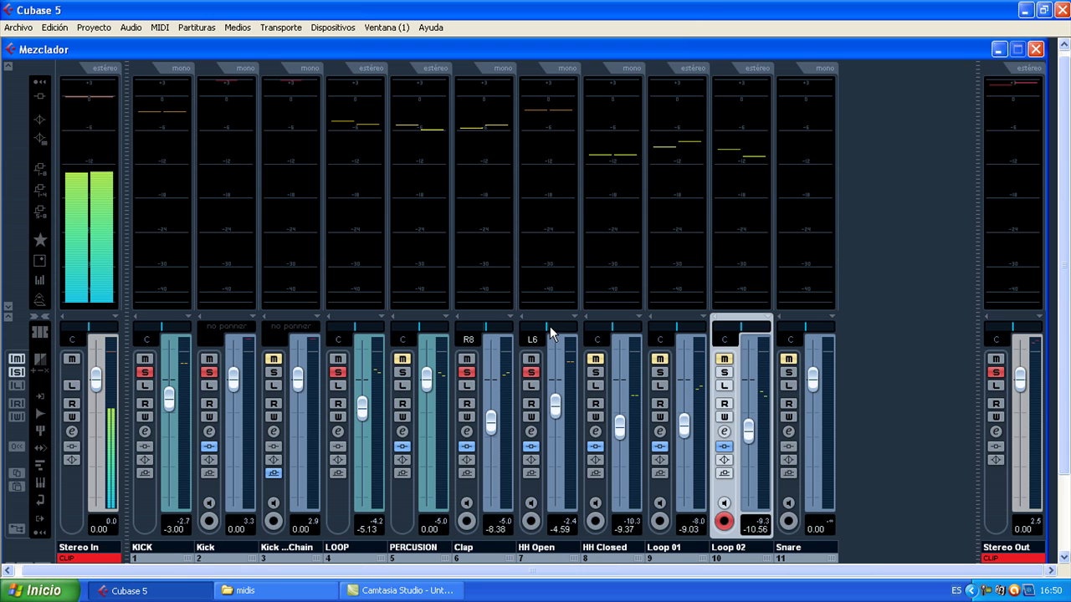
key(space)
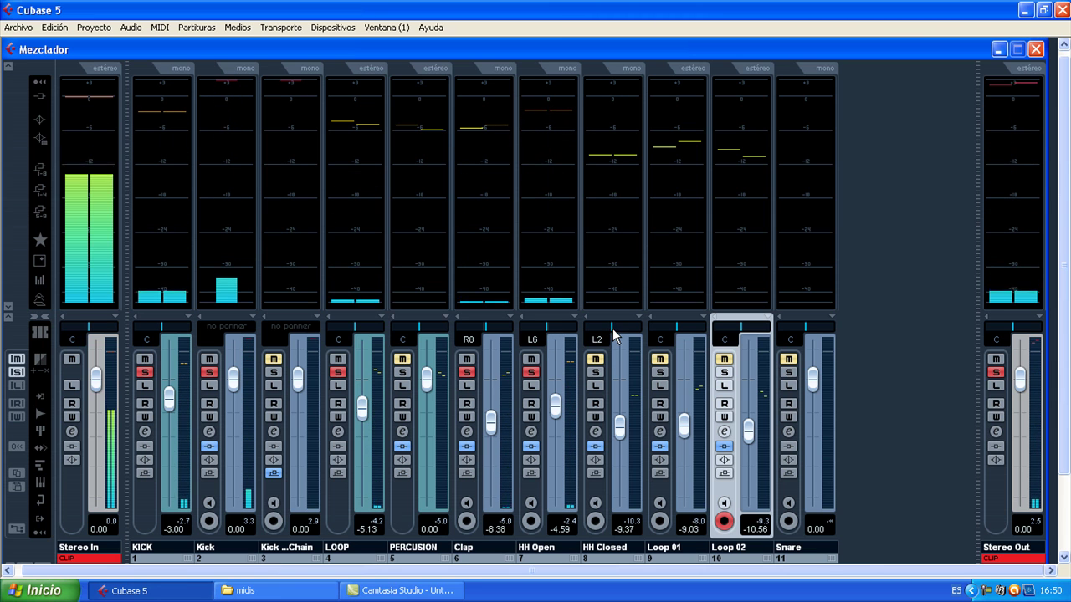
drag(612, 328, 604, 355)
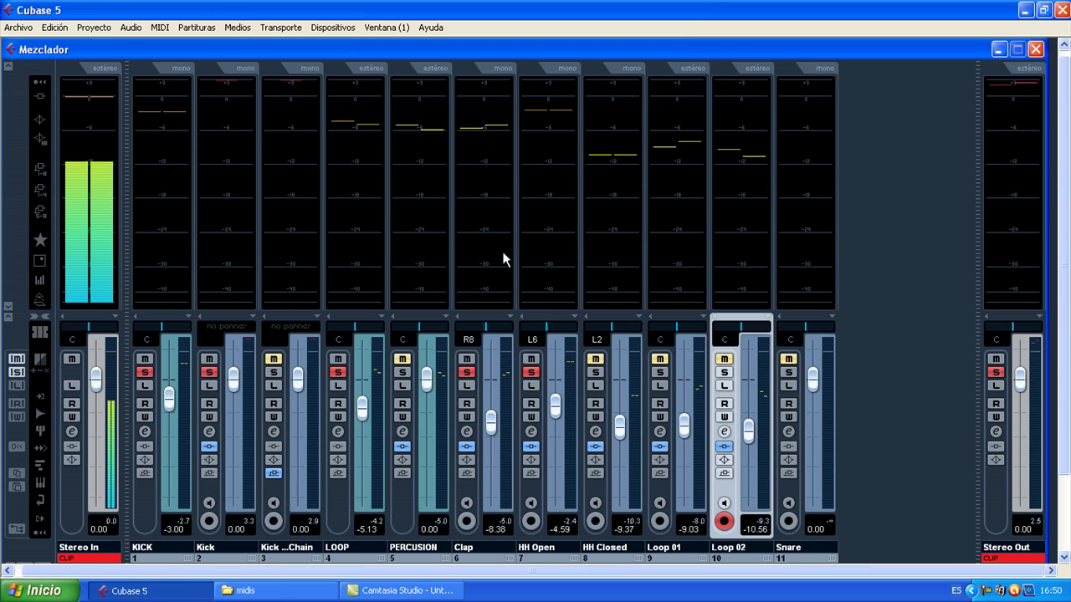
click(594, 373)
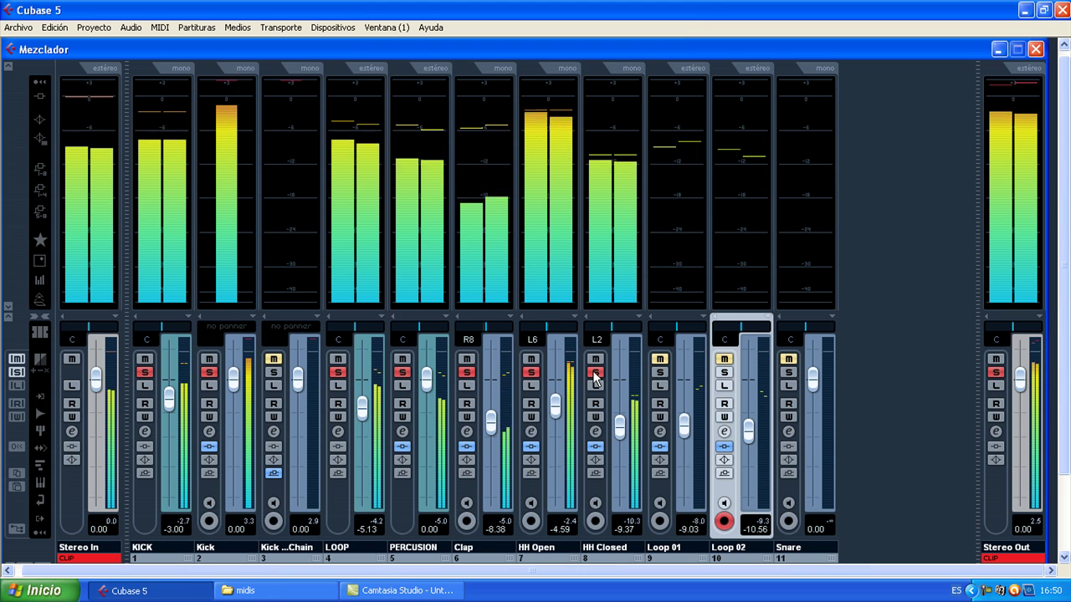
Solo both loop channels and pan Loop 01 to L59 and Loop 02 to R54 while listening to the mix
drag(675, 326, 663, 327)
drag(740, 327, 756, 332)
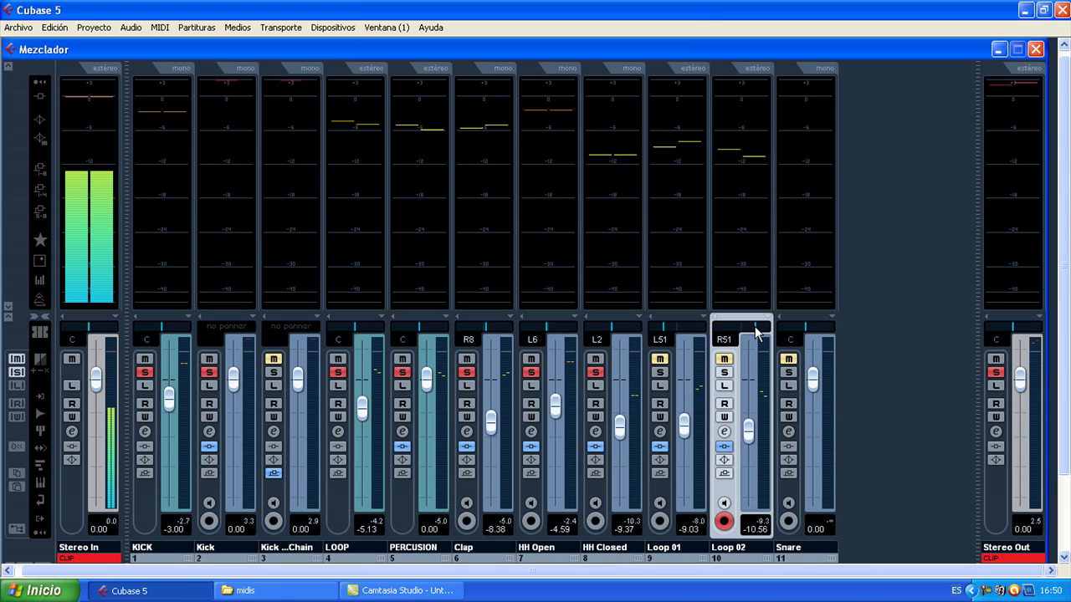
click(660, 373)
click(724, 373)
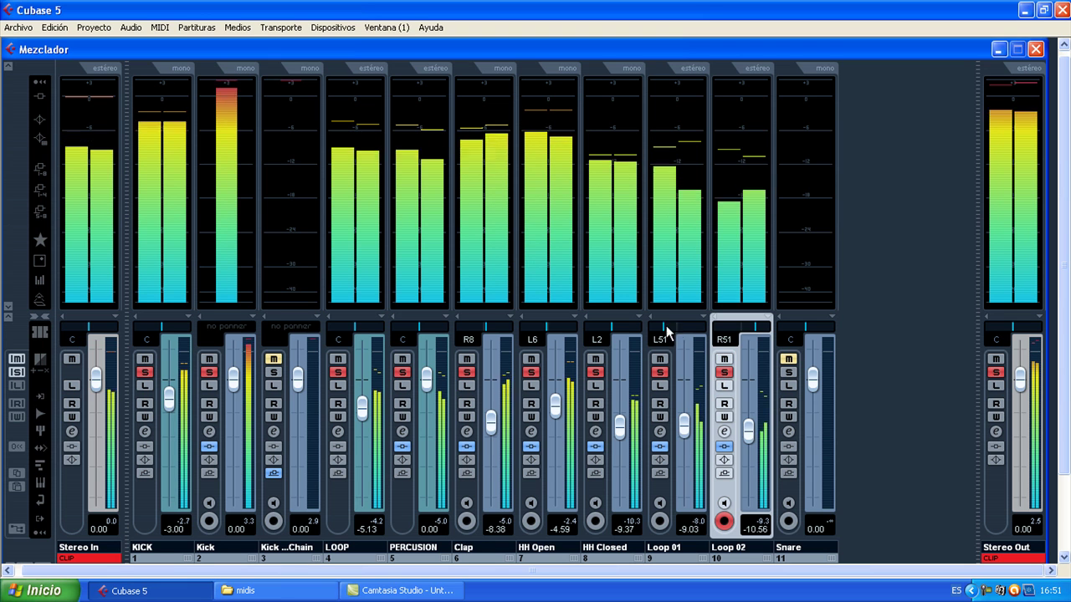
mouse_move(663, 329)
mouse_down()
mouse_move(673, 330)
mouse_move(651, 328)
mouse_move(699, 328)
mouse_move(660, 322)
mouse_up()
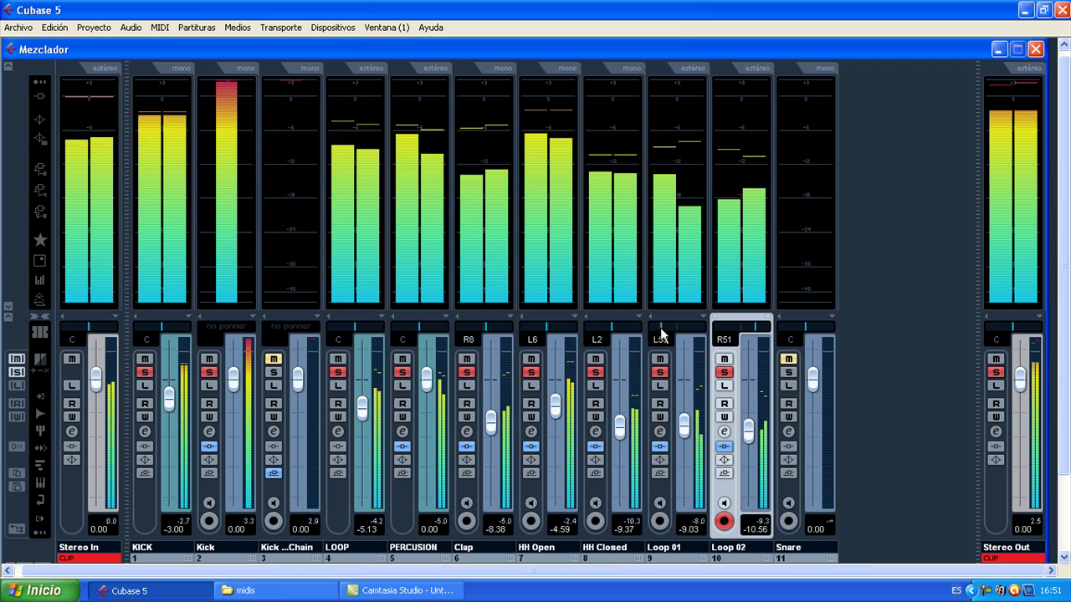
mouse_move(755, 326)
mouse_down()
mouse_move(720, 330)
mouse_move(774, 332)
mouse_move(756, 323)
mouse_up()
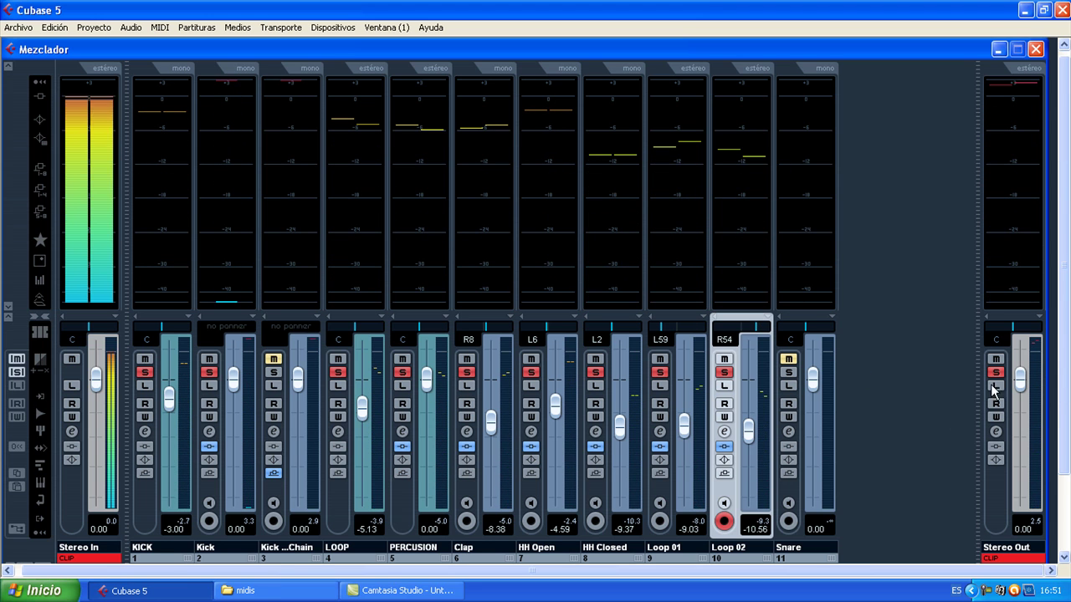
Clear all channel solos and return from the mixer to the maximized project window, keeping the project open
click(1063, 11)
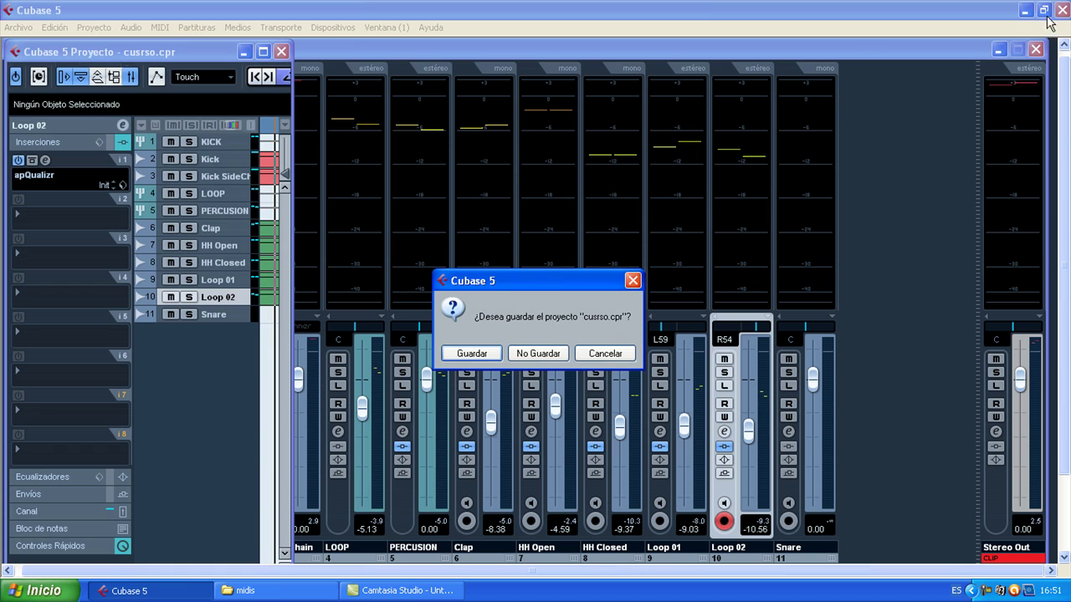
click(608, 354)
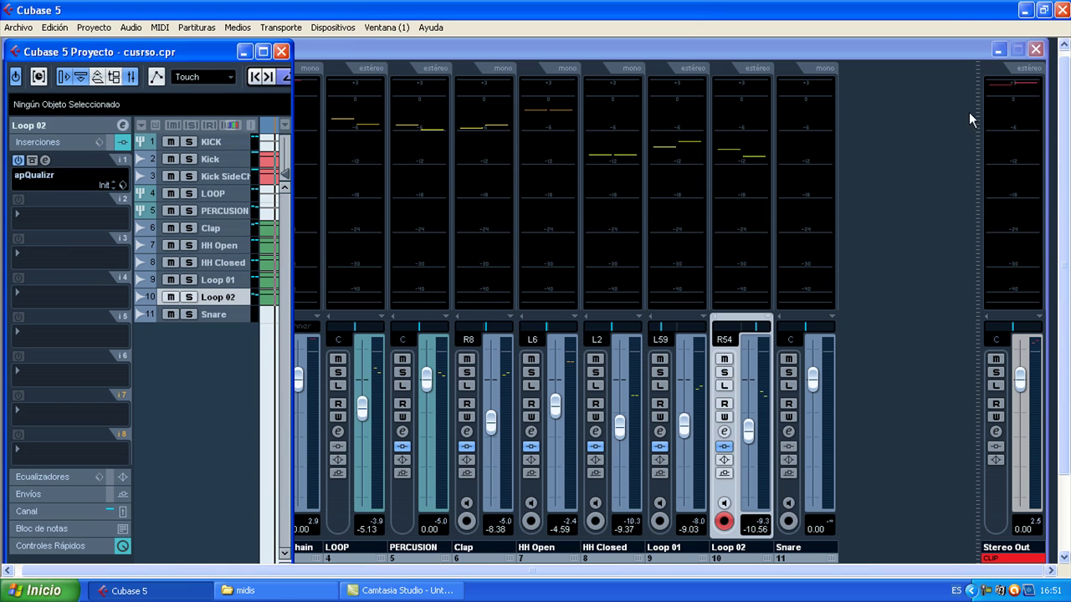
click(1036, 49)
click(265, 52)
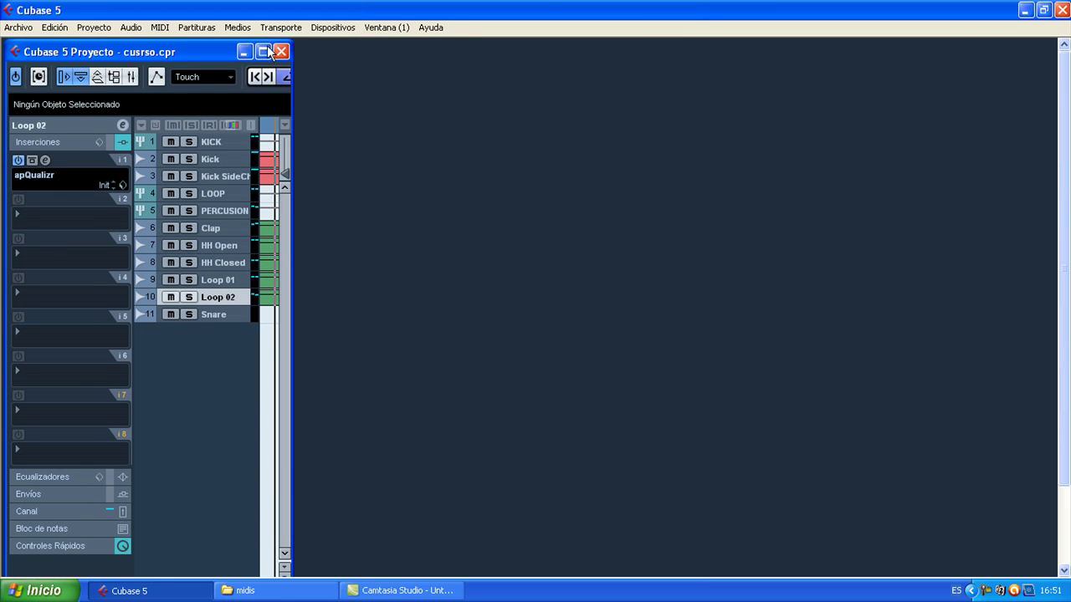
drag(289, 573, 253, 575)
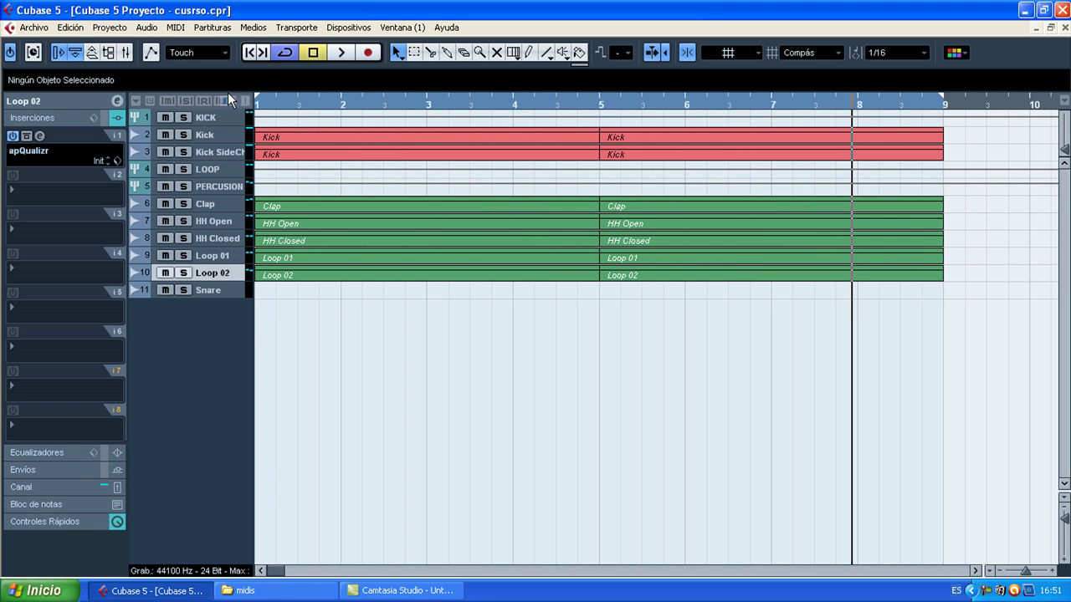
Audition the full mix with the new panning from the start of the project
click(249, 52)
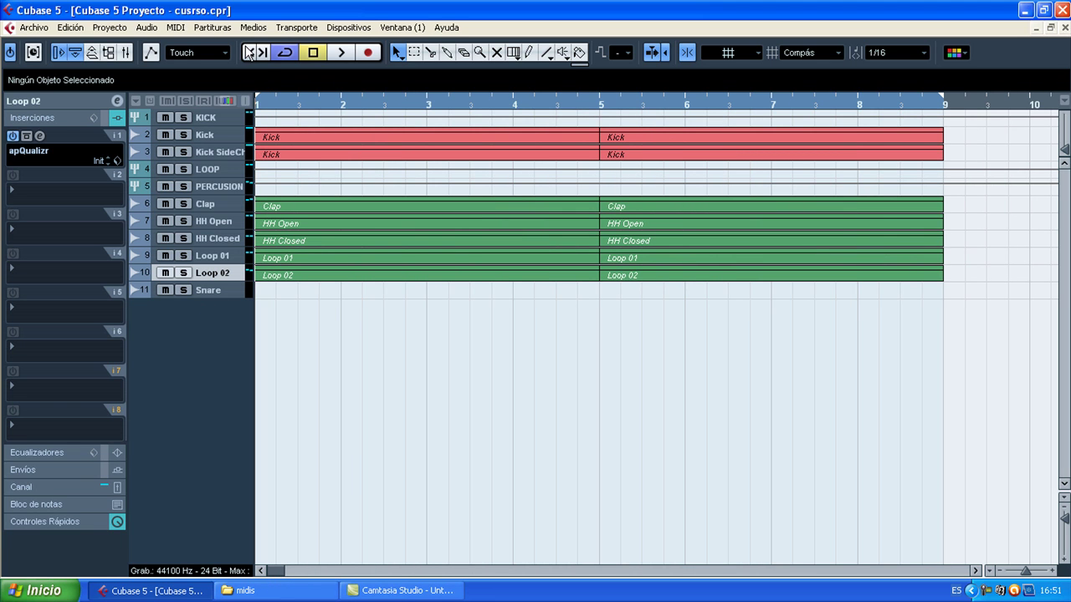
key(space)
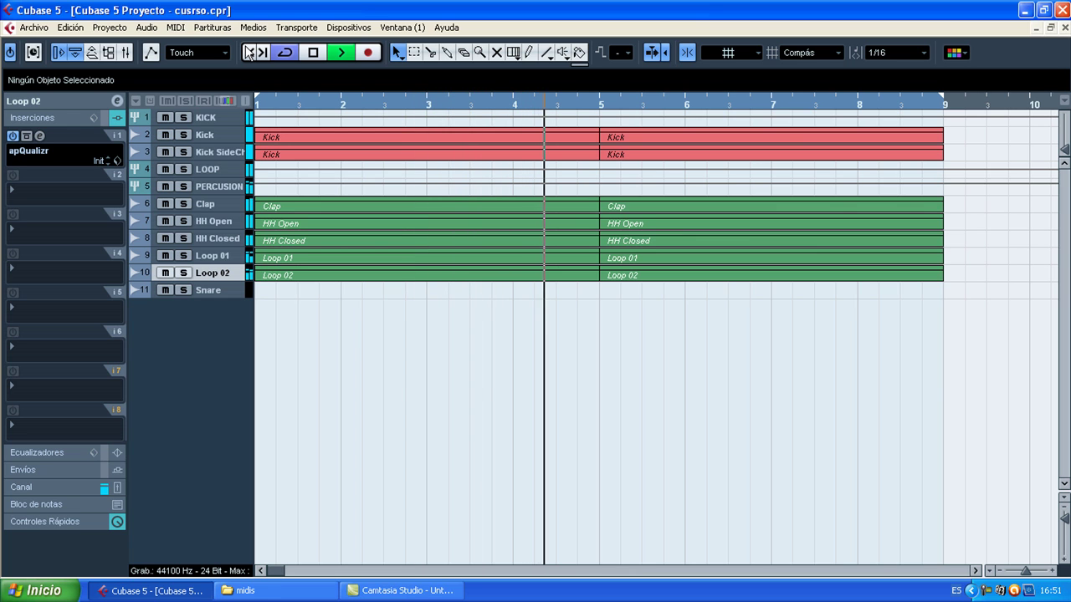
key(space)
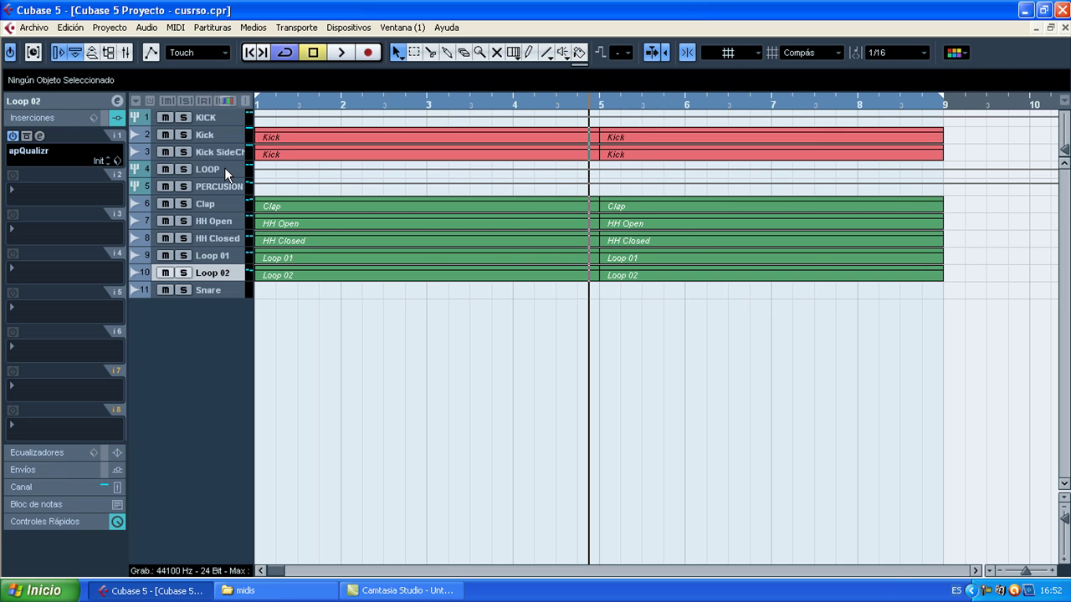
Select the percussion events as a reference and add one instrument track using Nexus
drag(1026, 573, 1022, 574)
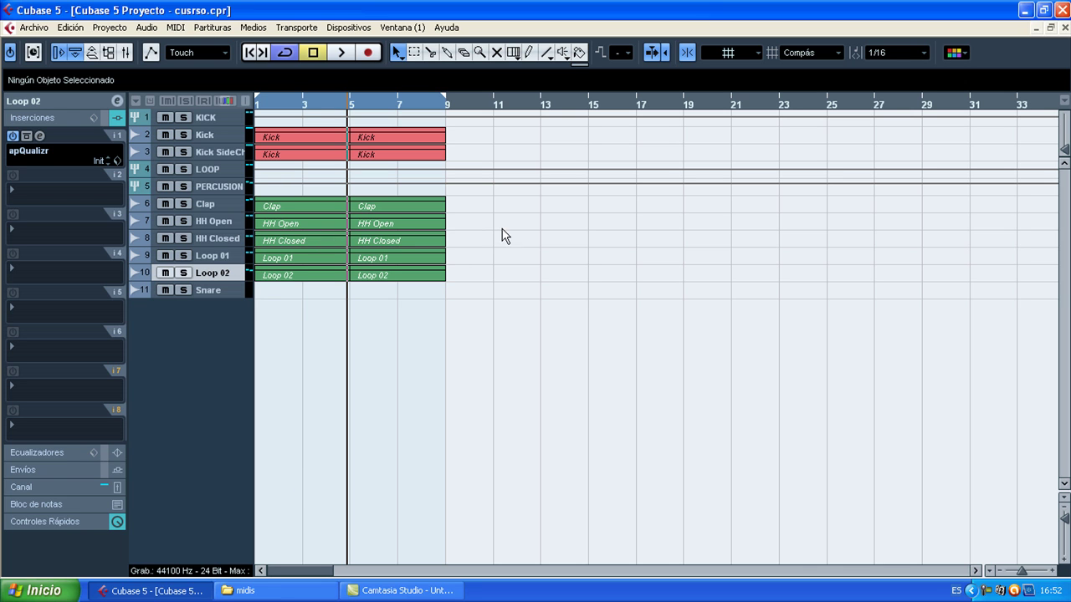
drag(515, 216, 263, 294)
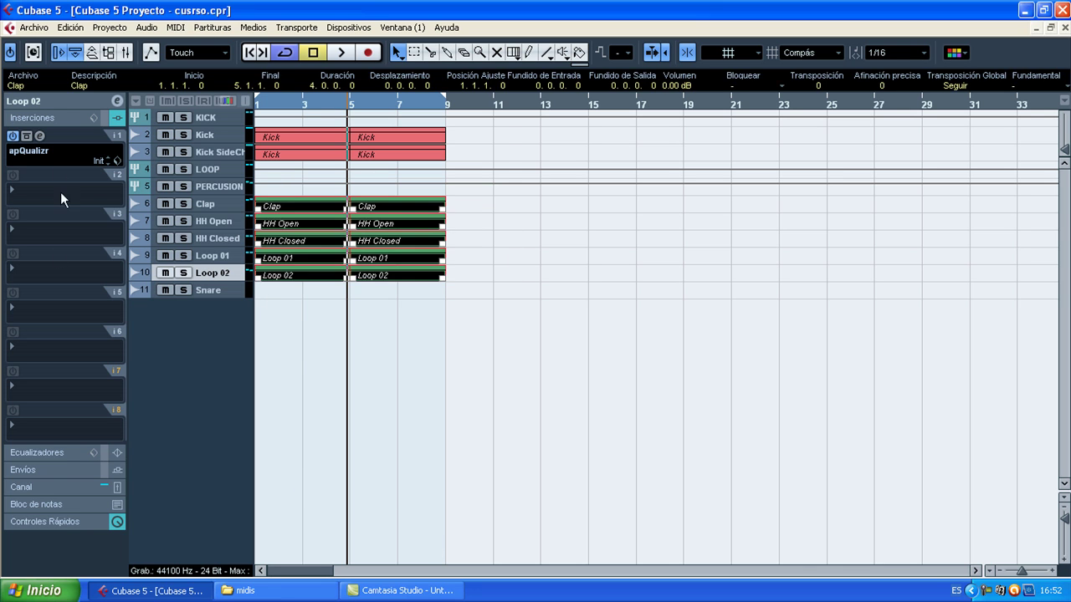
right_click(195, 121)
click(282, 152)
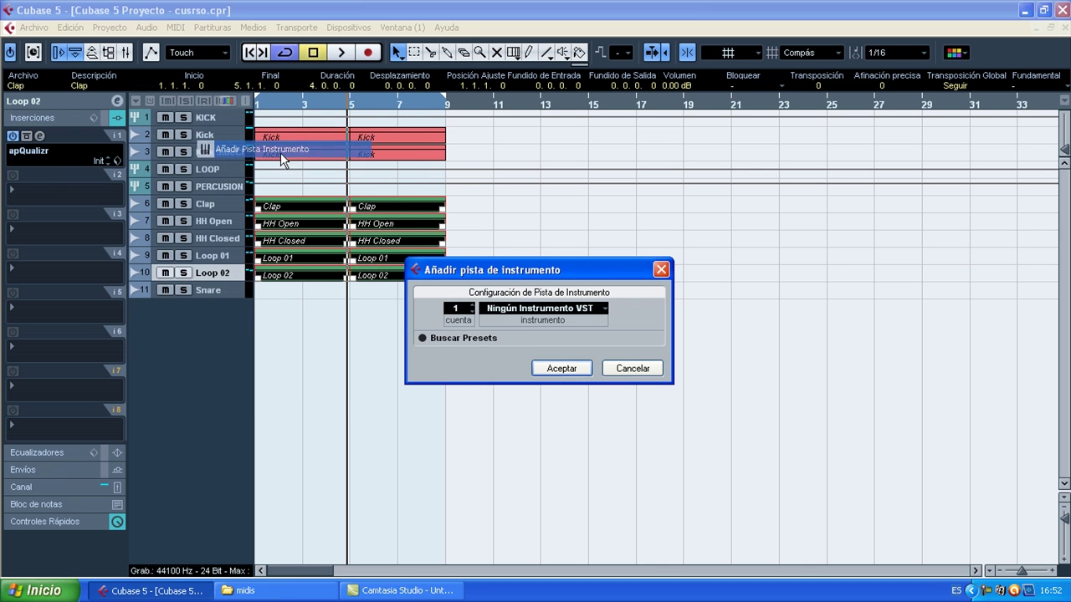
click(521, 310)
click(532, 348)
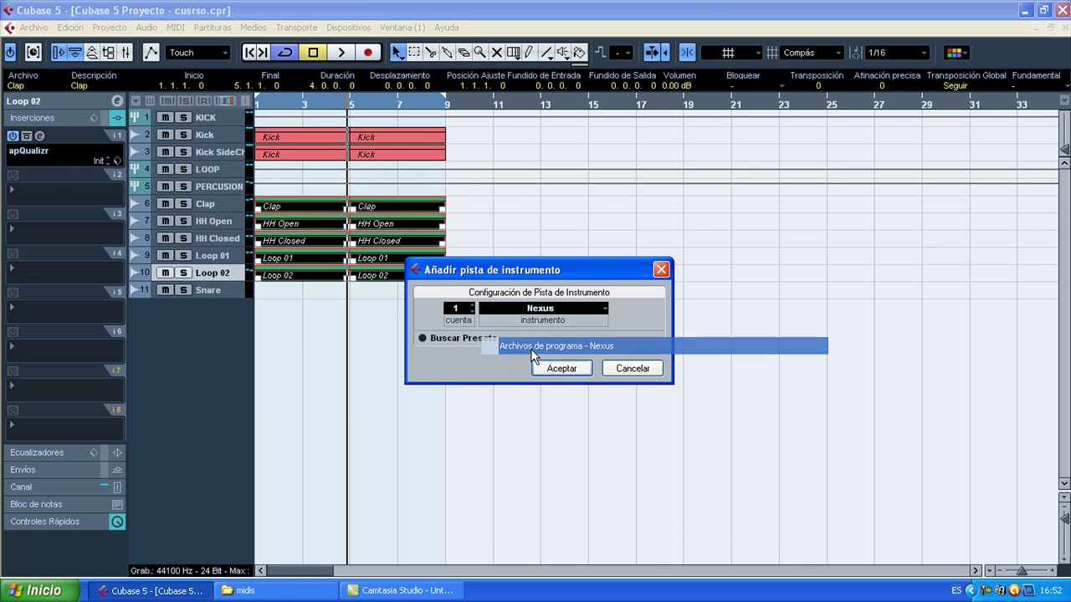
click(557, 368)
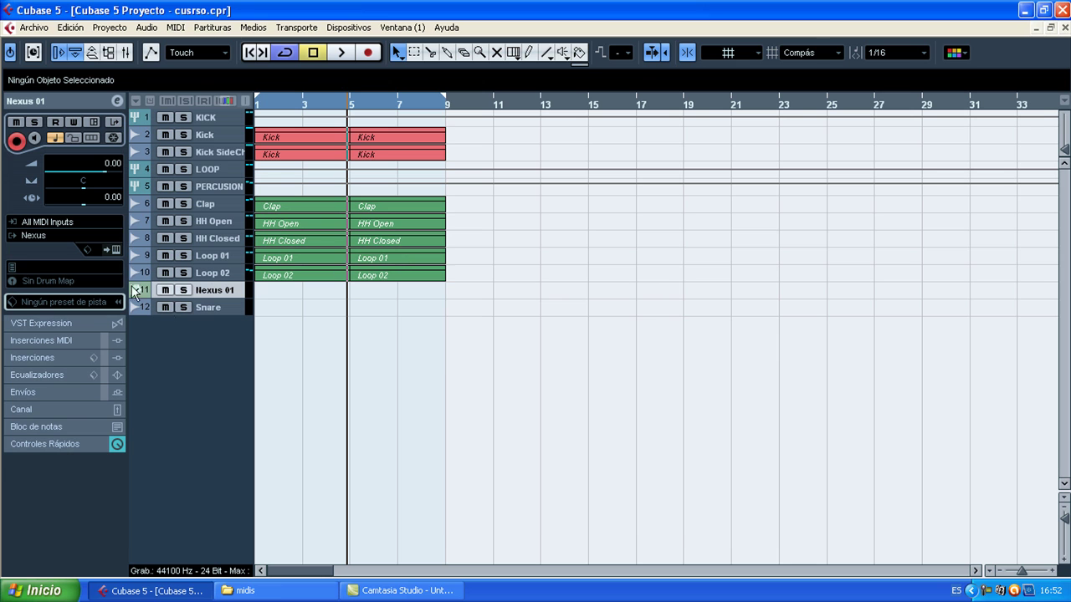
Open Nexus, try its Master Filter with the cutoff at 30 using the virtual keyboard, switch the filter off and close the instrument
click(116, 249)
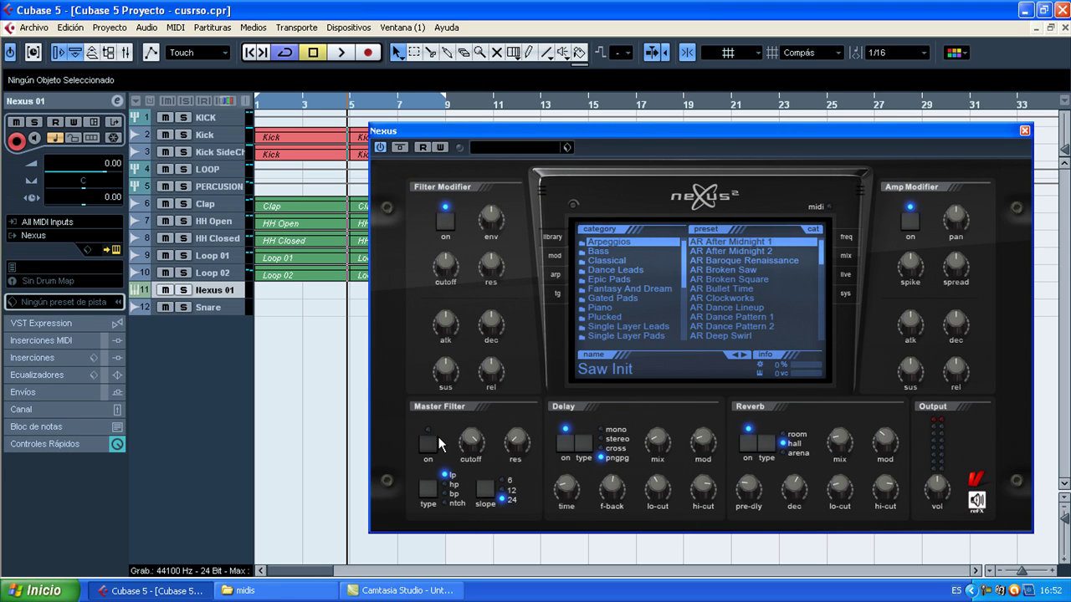
key(F2)
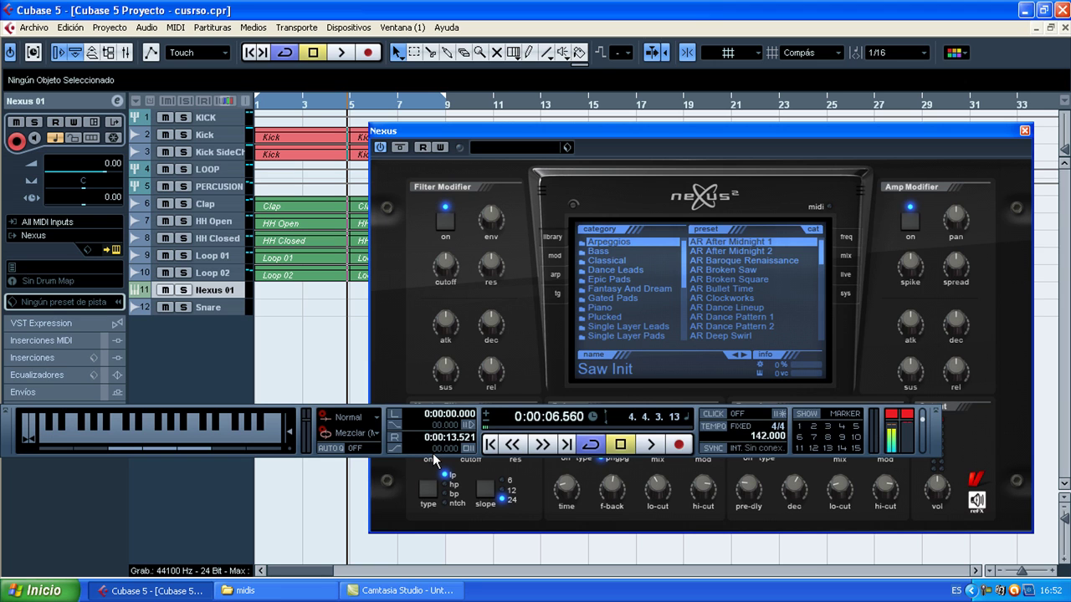
click(524, 357)
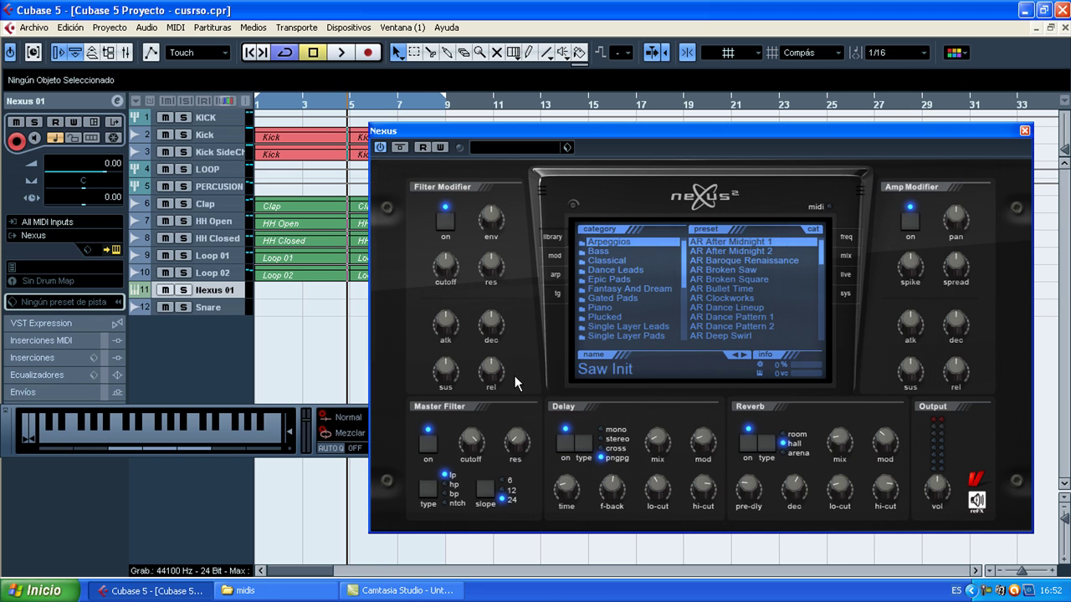
drag(471, 441, 471, 555)
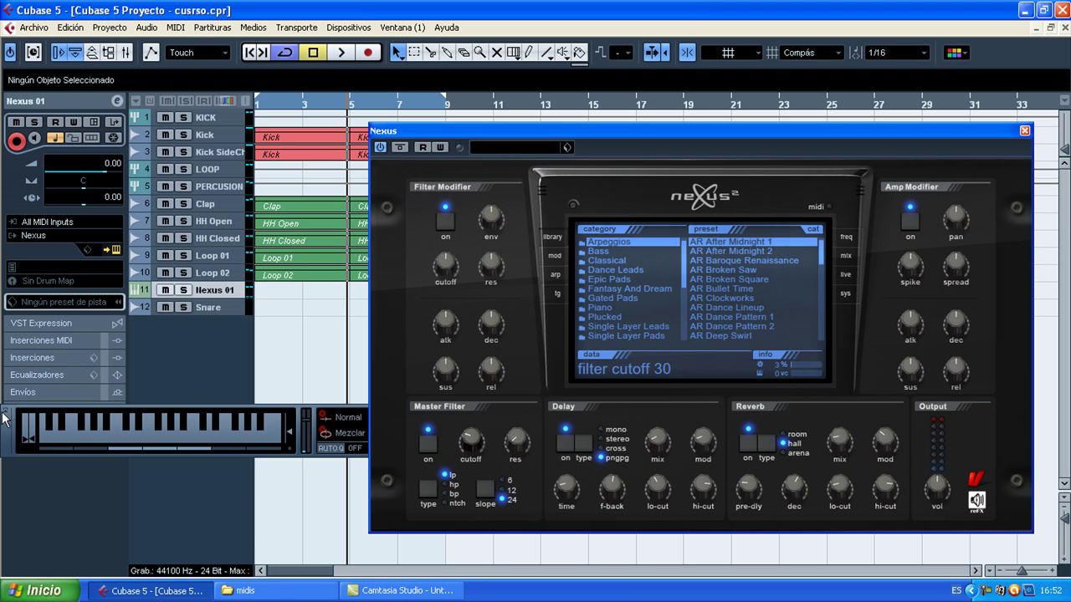
click(427, 444)
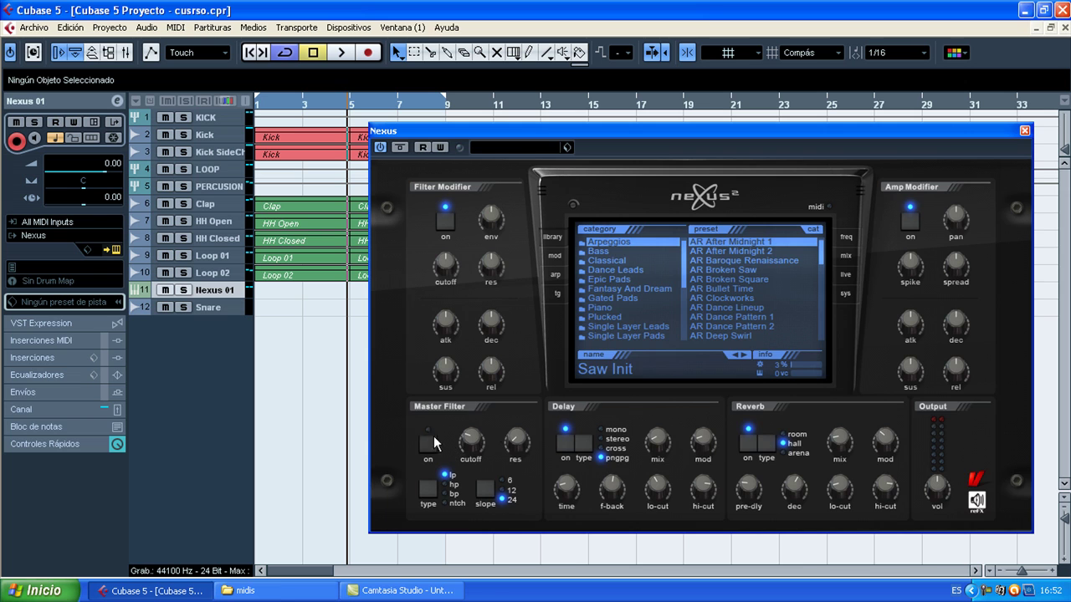
click(1024, 131)
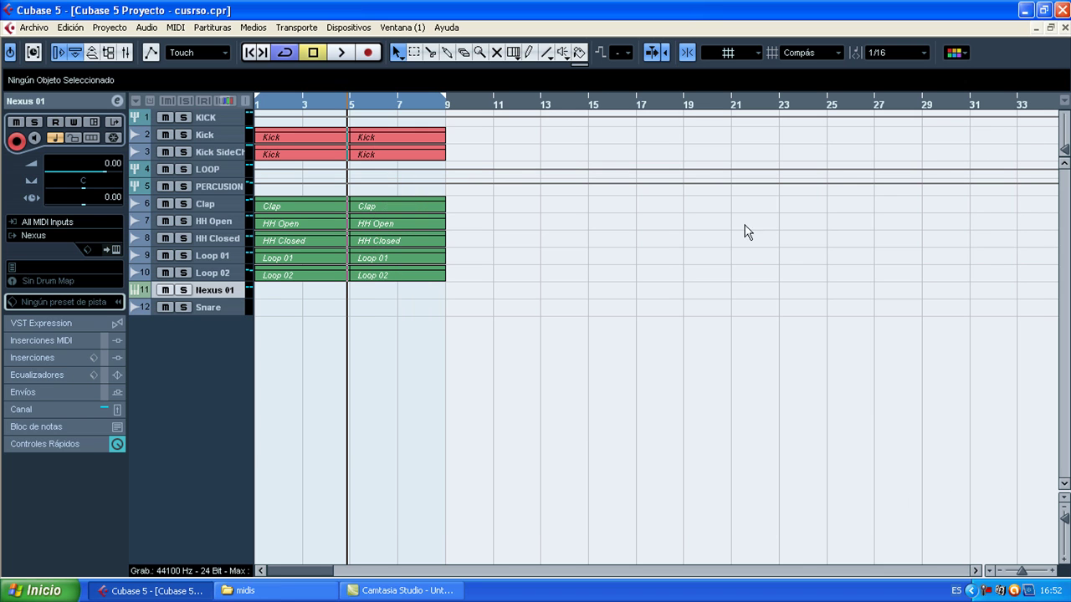
Remove the Nexus 01 instrument track from the project
right_click(251, 300)
click(281, 342)
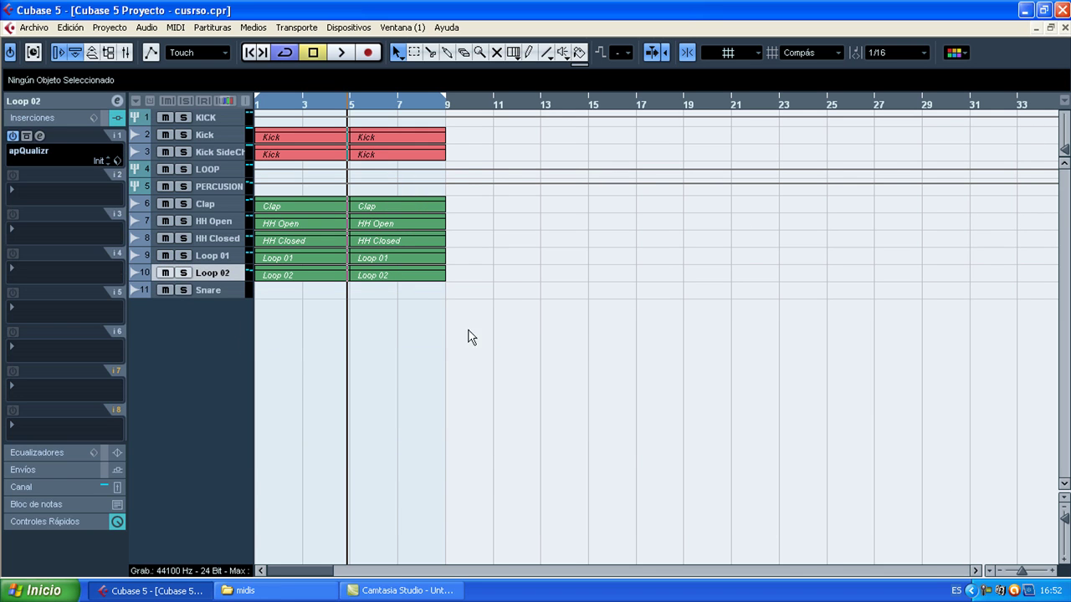
Repeat the kick and percussion events until they fill bars 1 to 33, and extend the cycle range to bar 33
click(226, 206)
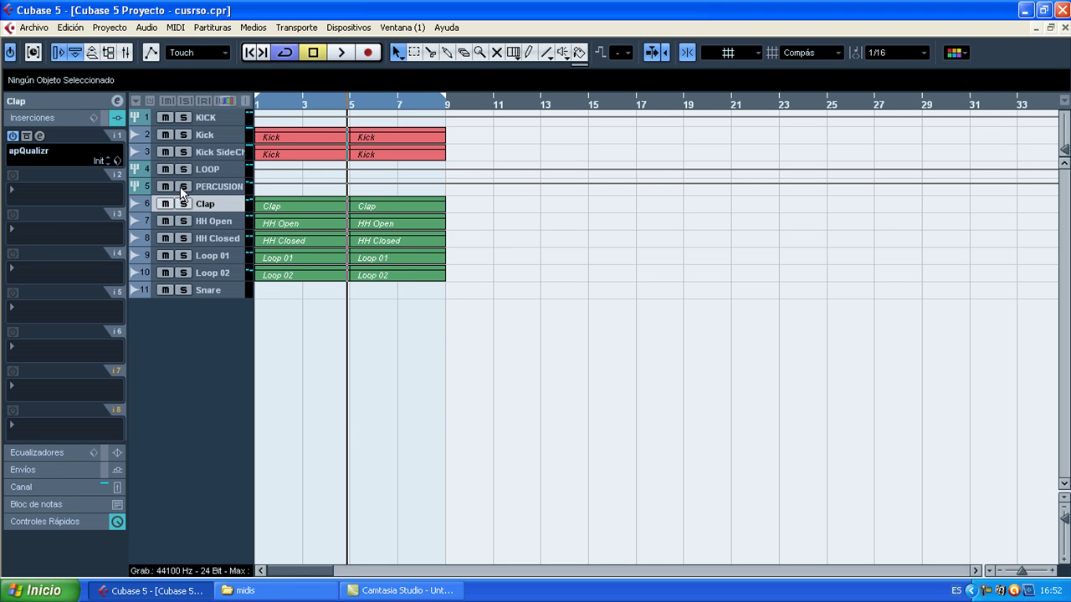
click(224, 172)
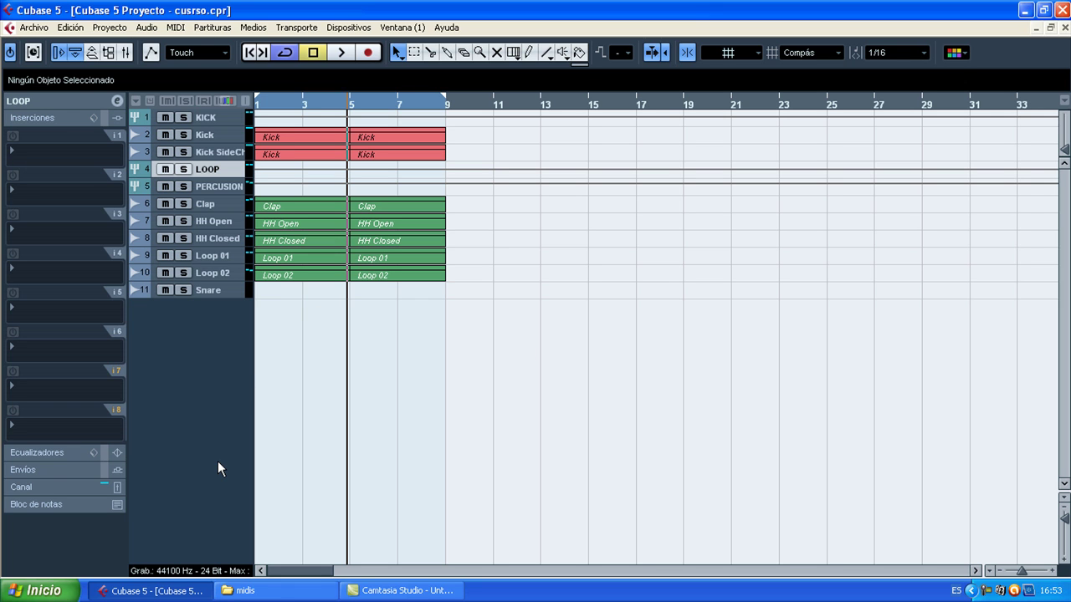
drag(469, 127, 466, 284)
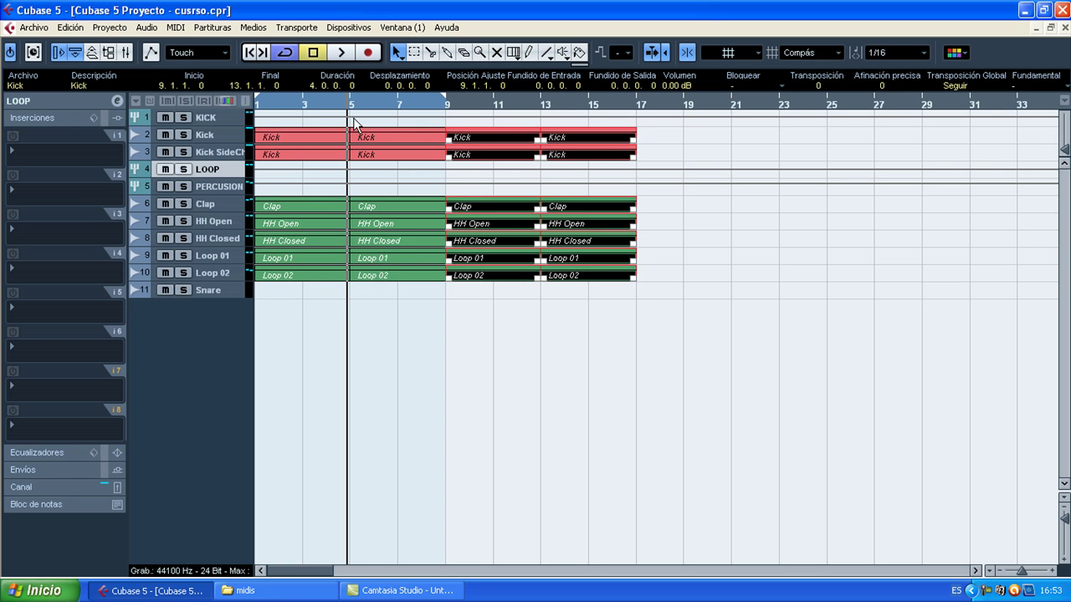
drag(707, 162, 261, 284)
drag(543, 287, 657, 287)
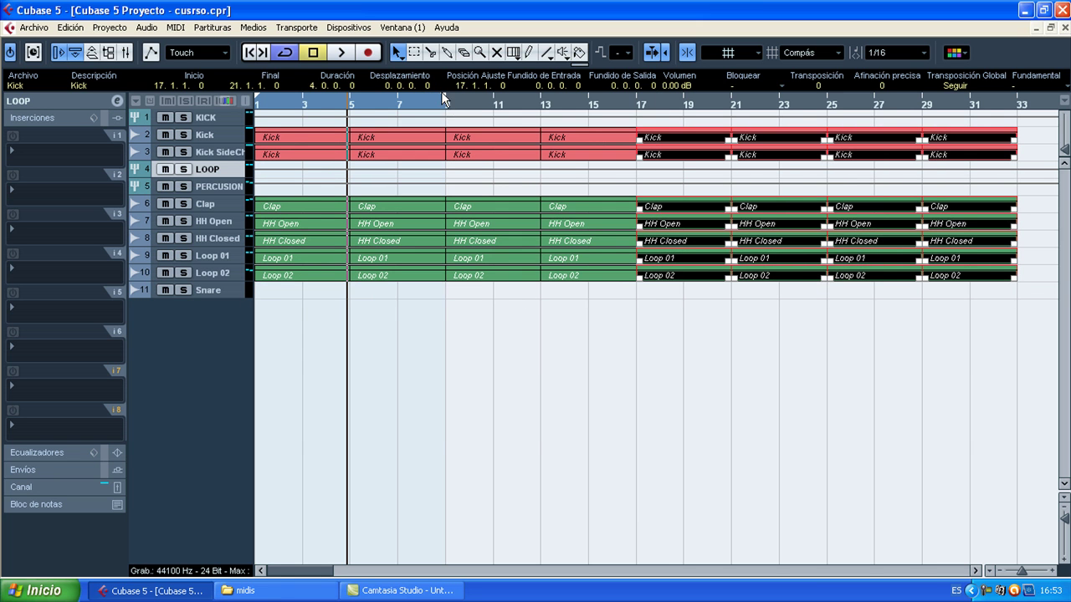
drag(444, 100, 944, 178)
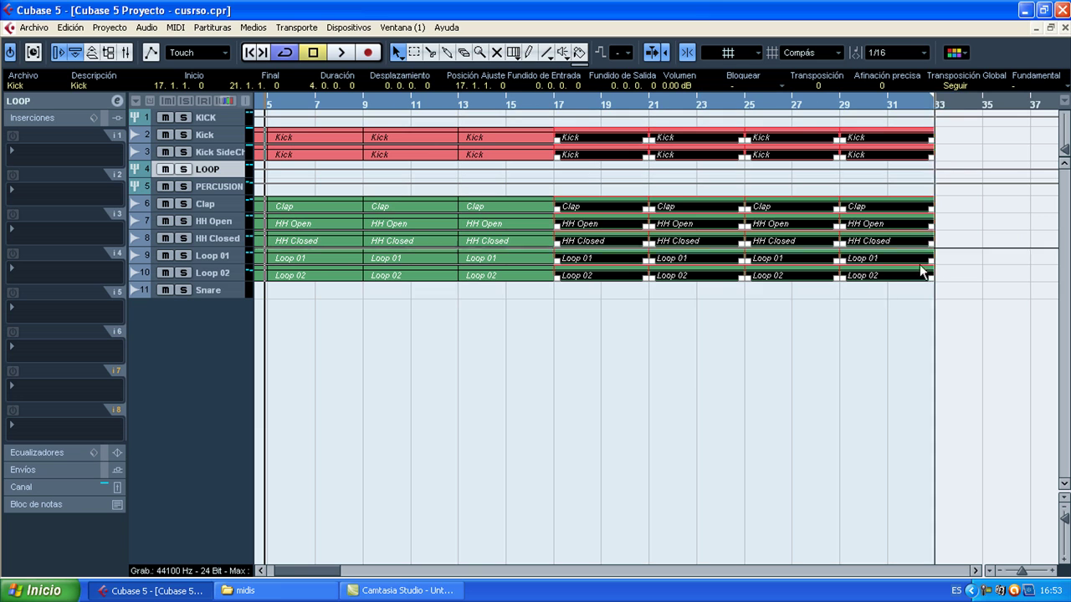
drag(295, 574, 257, 586)
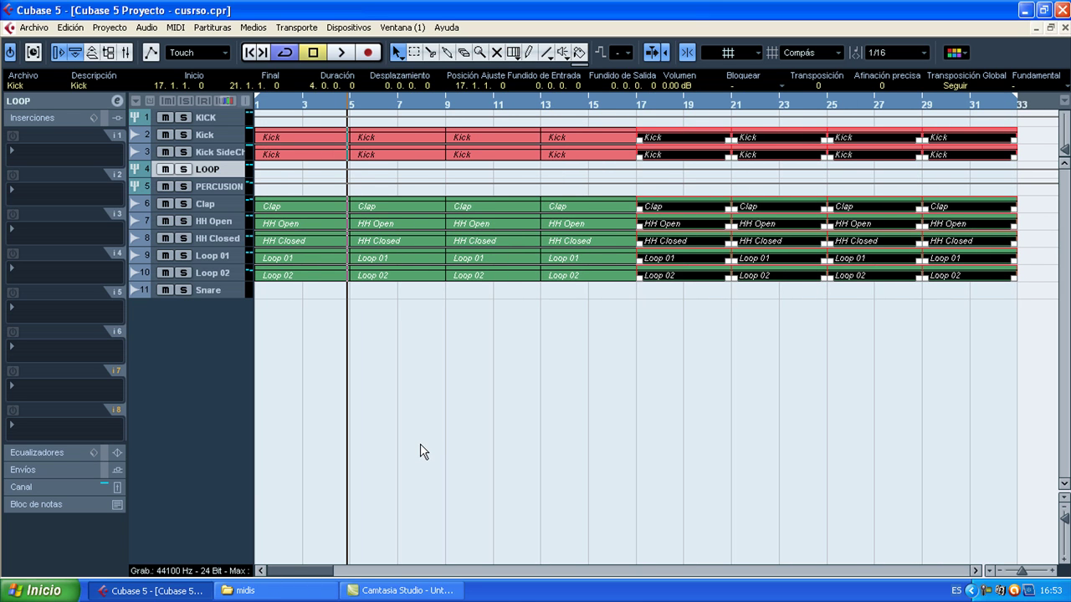
Erase the Clap events from bars 1 to 9 and refill HH Open at bar 5 with a duplicate of its first event
right_click(487, 411)
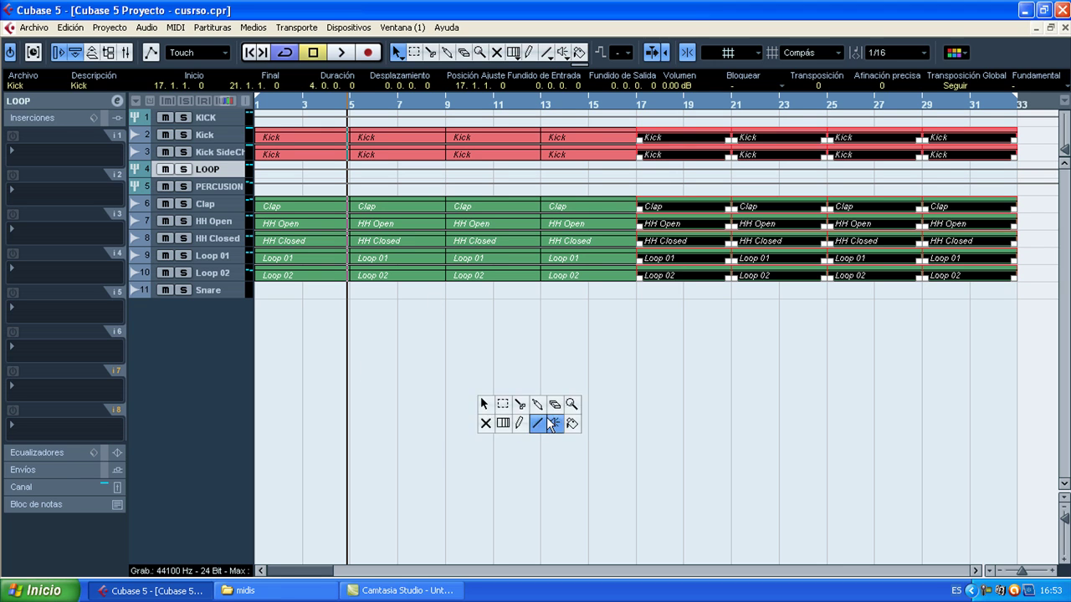
click(530, 409)
click(530, 409)
click(306, 206)
click(388, 219)
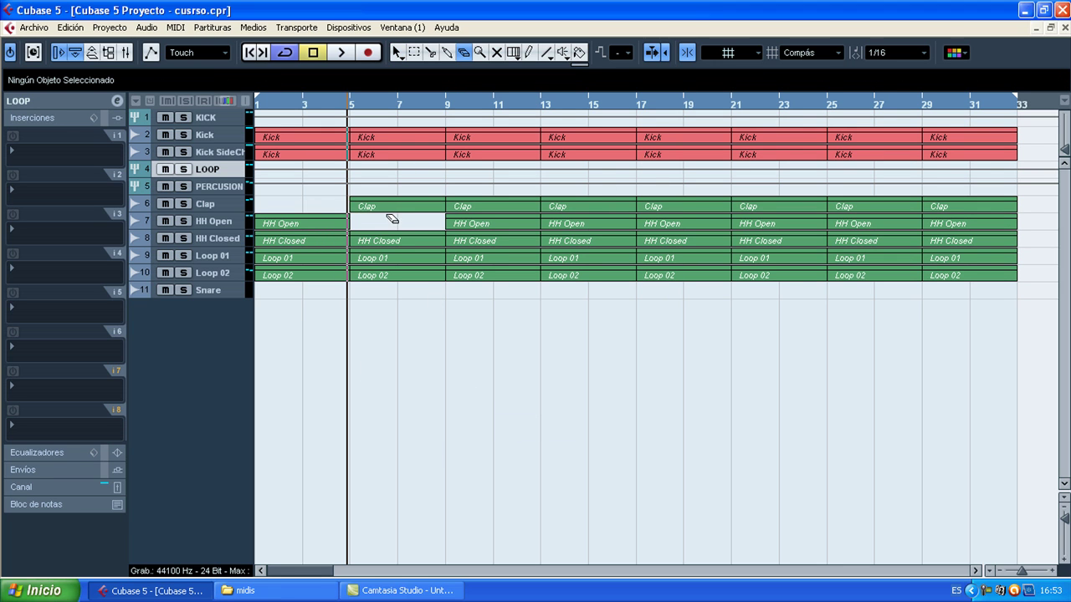
click(403, 207)
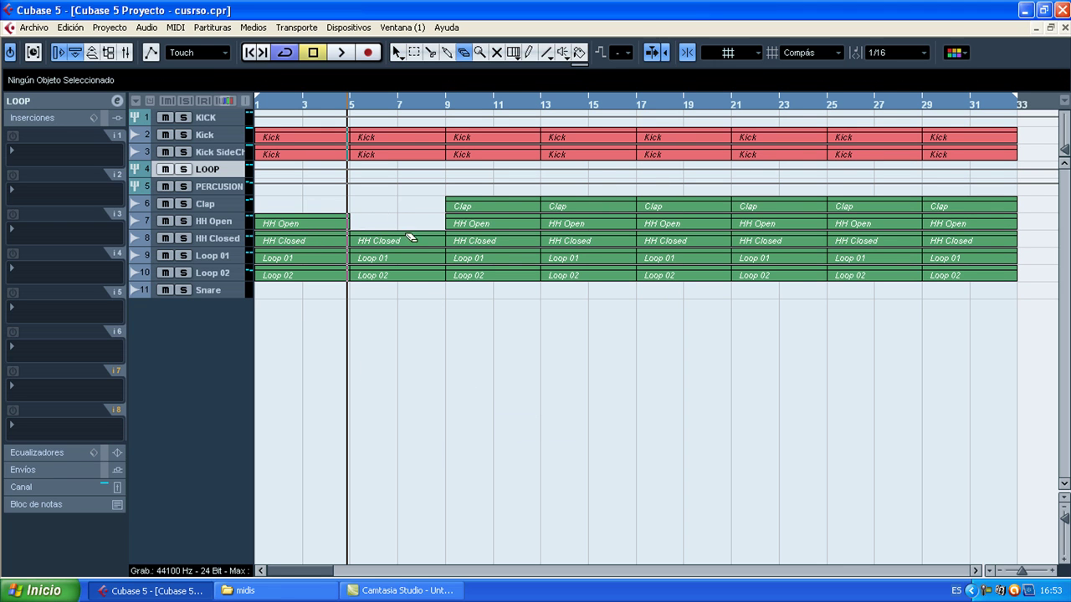
key(1)
click(294, 226)
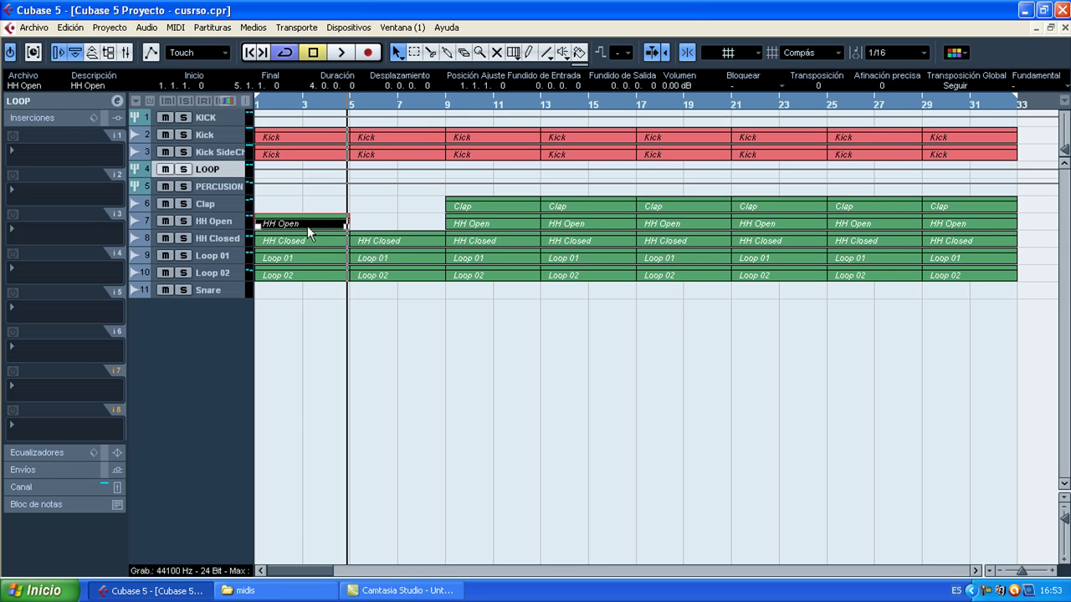
key(ctrl+d)
Erase the Clap events between bars 9 and 17
right_click(461, 214)
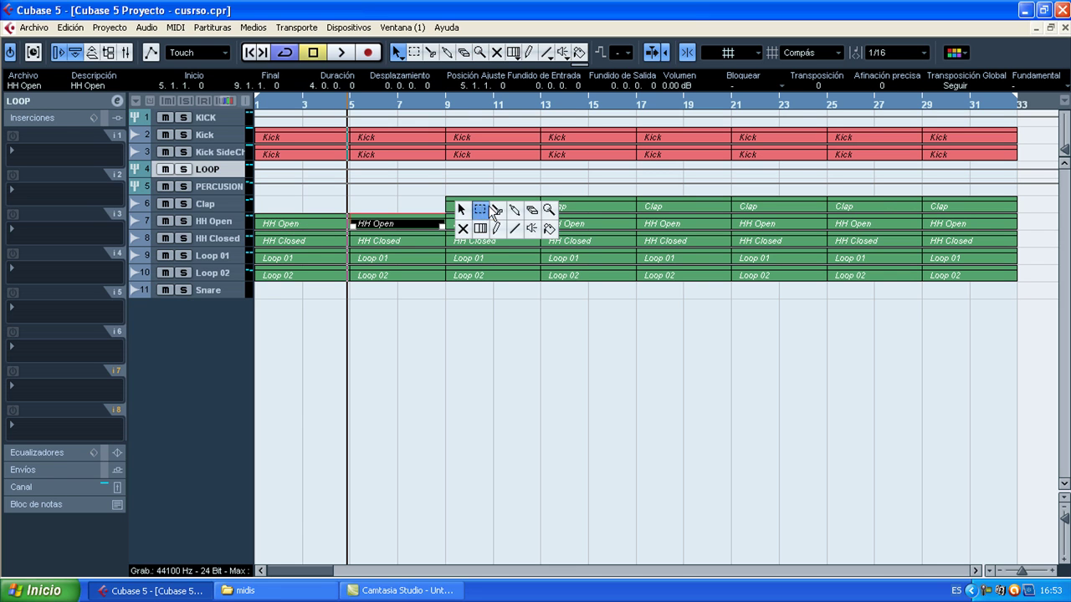
click(531, 211)
click(502, 208)
click(569, 210)
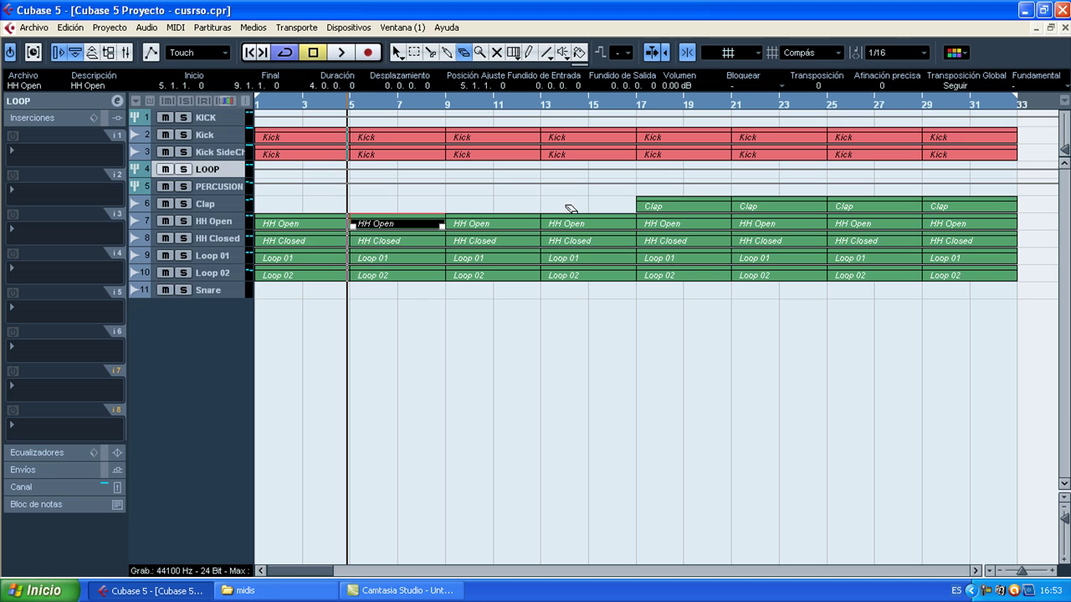
Erase the HH Closed events from bars 1 to 17
right_click(420, 332)
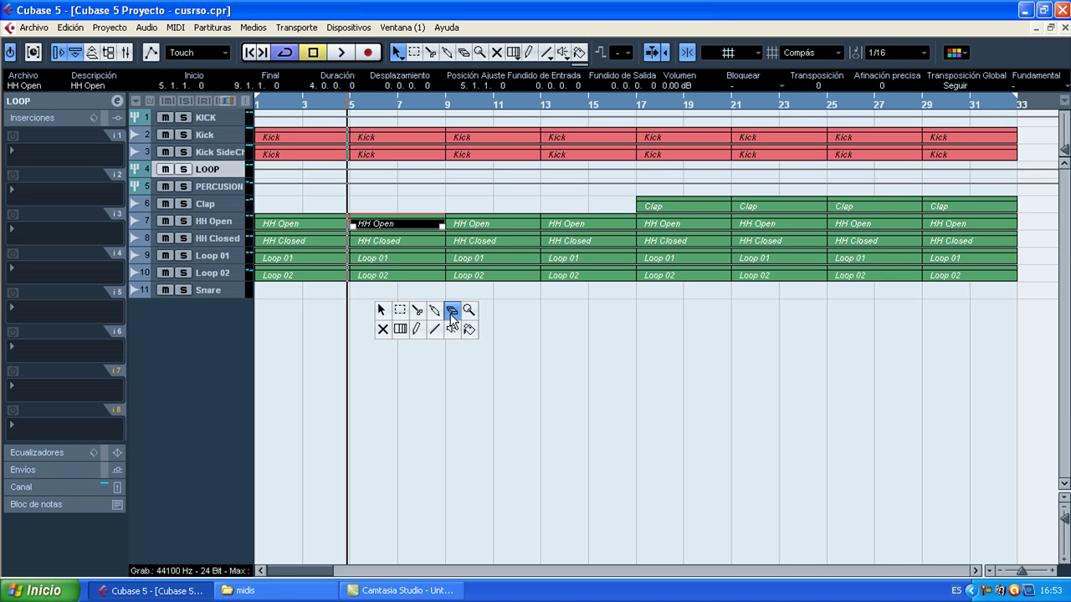
click(452, 312)
click(301, 243)
click(368, 241)
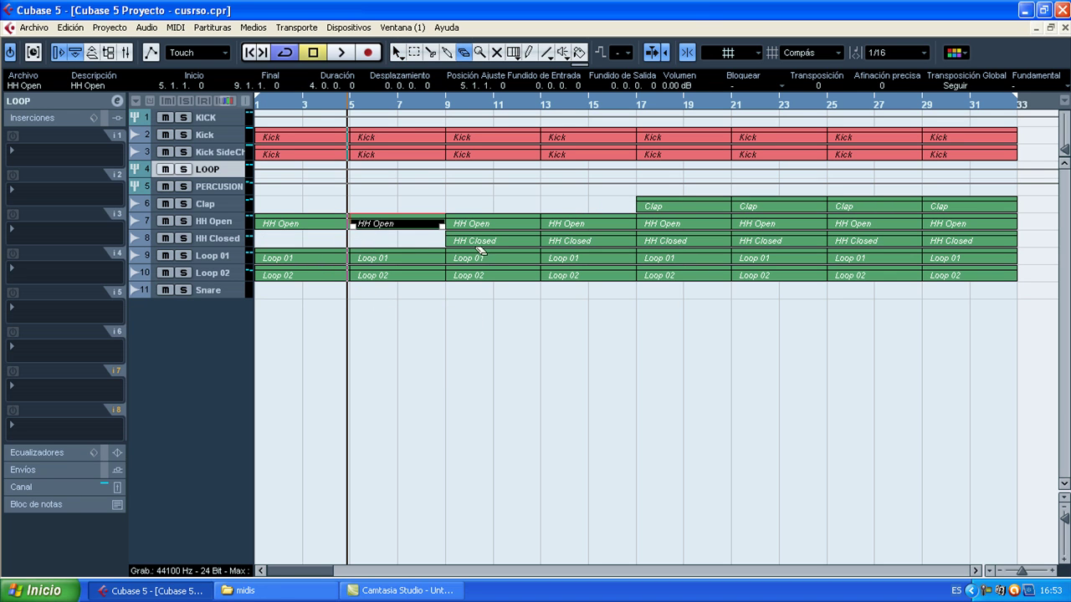
click(495, 244)
click(569, 240)
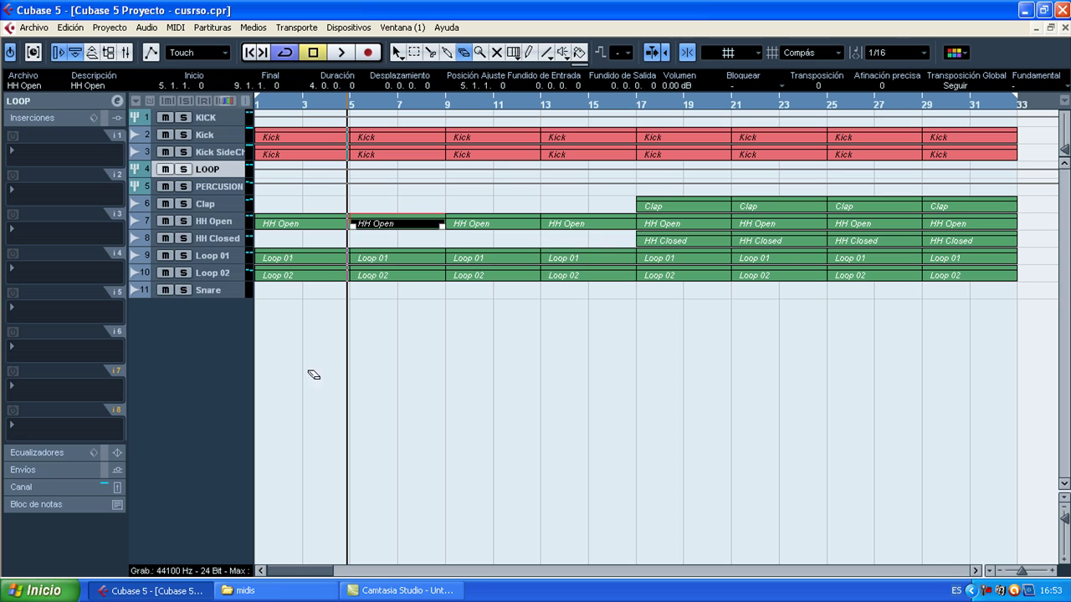
Erase the Loop 02 events from bars 1 to 25
click(298, 277)
click(397, 280)
right_click(497, 357)
click(499, 362)
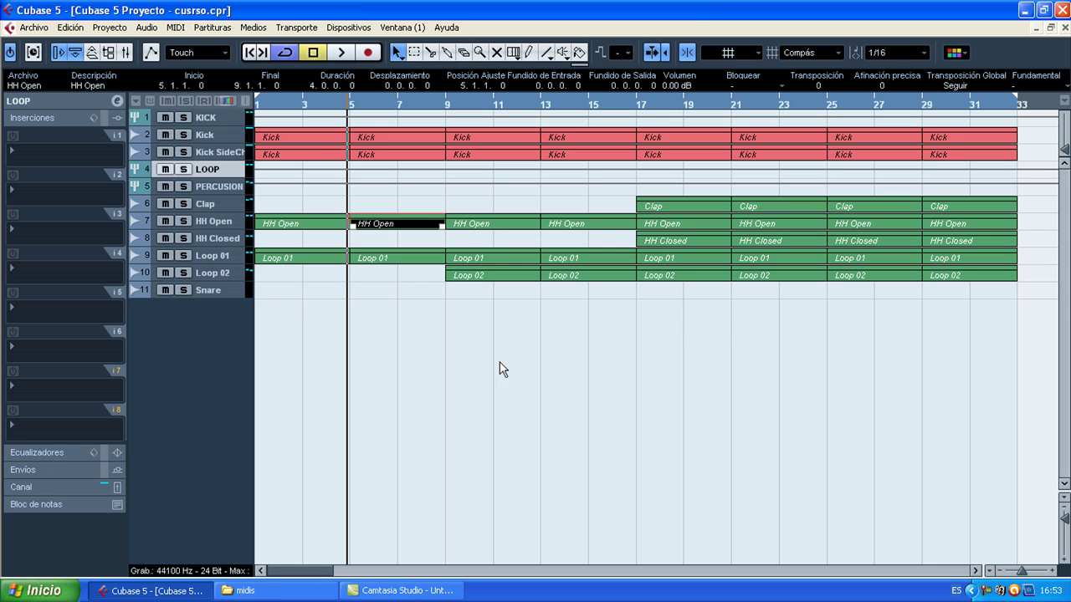
right_click(659, 309)
click(716, 308)
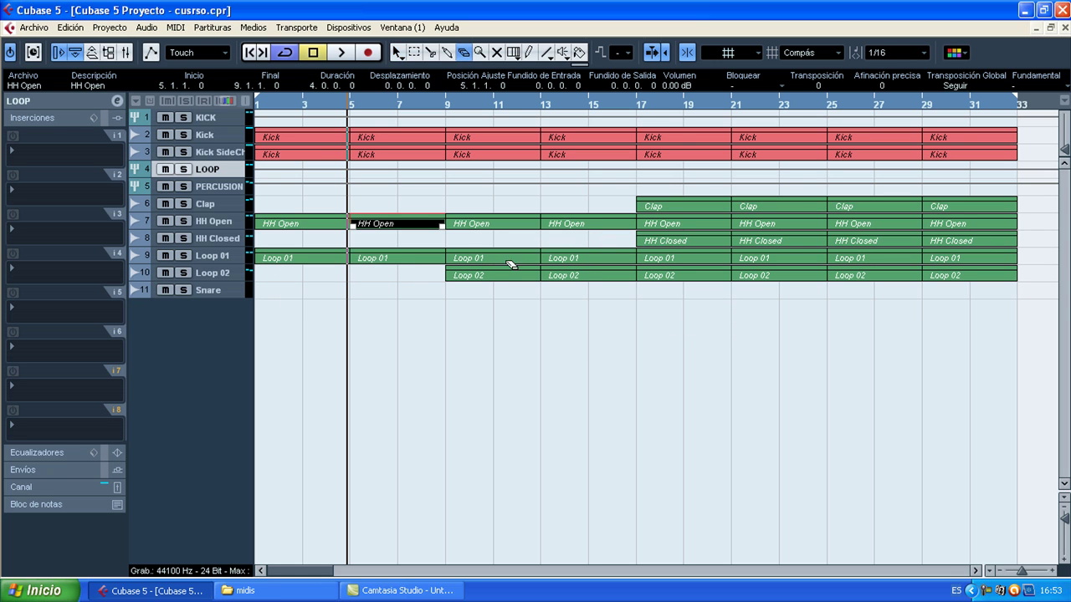
click(502, 277)
click(579, 276)
click(659, 277)
click(758, 277)
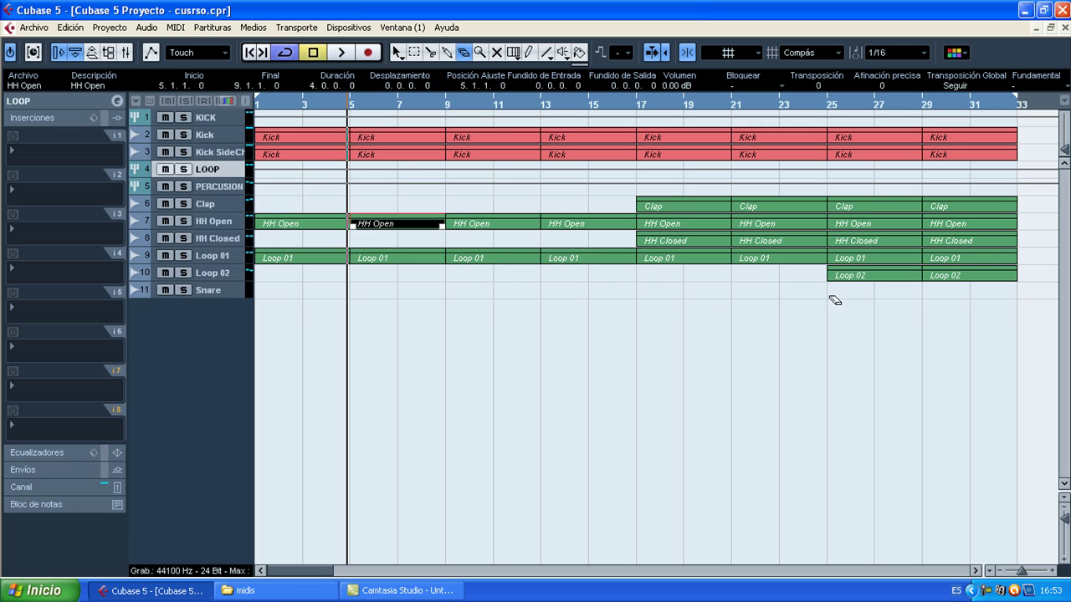
Erase the last two Loop 02 events and copy the HH Closed event from bar 17 to bars 9 and 13
click(880, 277)
click(942, 276)
key(1)
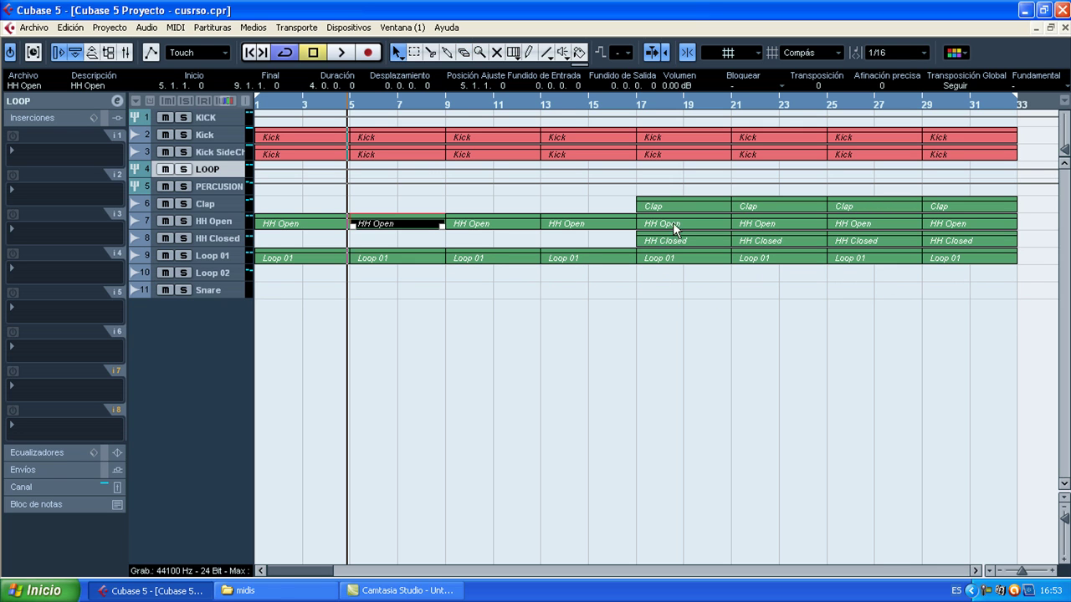
click(667, 238)
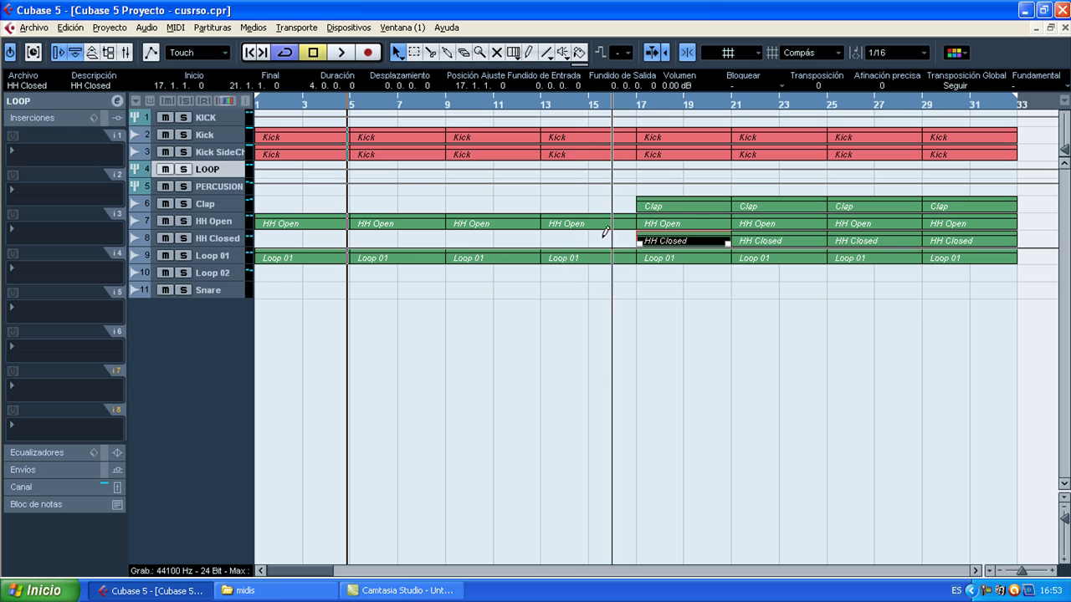
drag(661, 247, 459, 241)
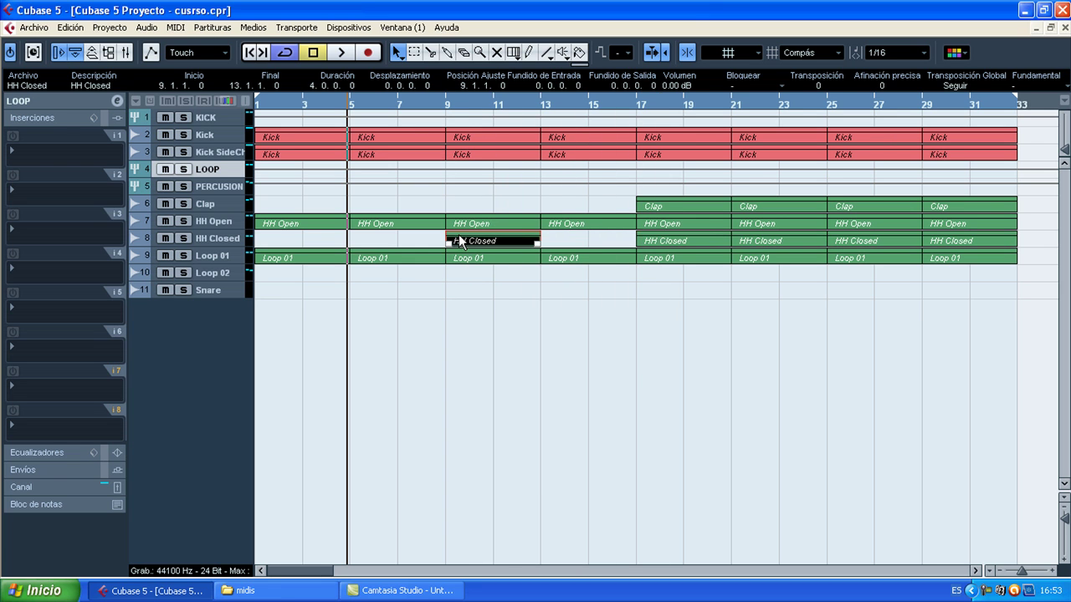
key(ctrl+d)
Audition the arrangement from the start of the project until the Clap section at bar 17 has begun
key(space)
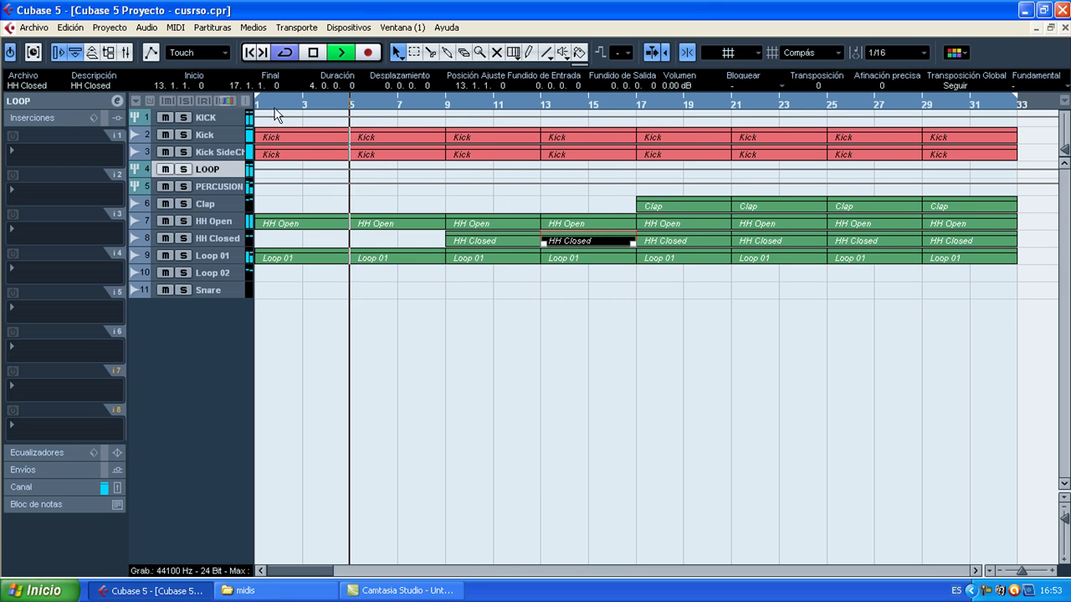
click(247, 54)
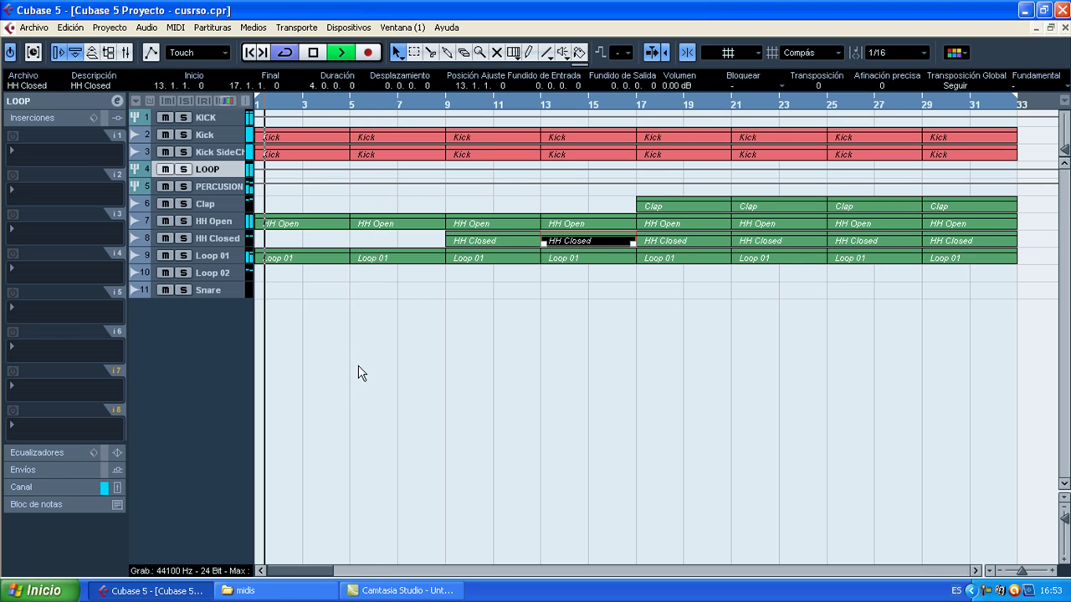
drag(1022, 570, 1023, 573)
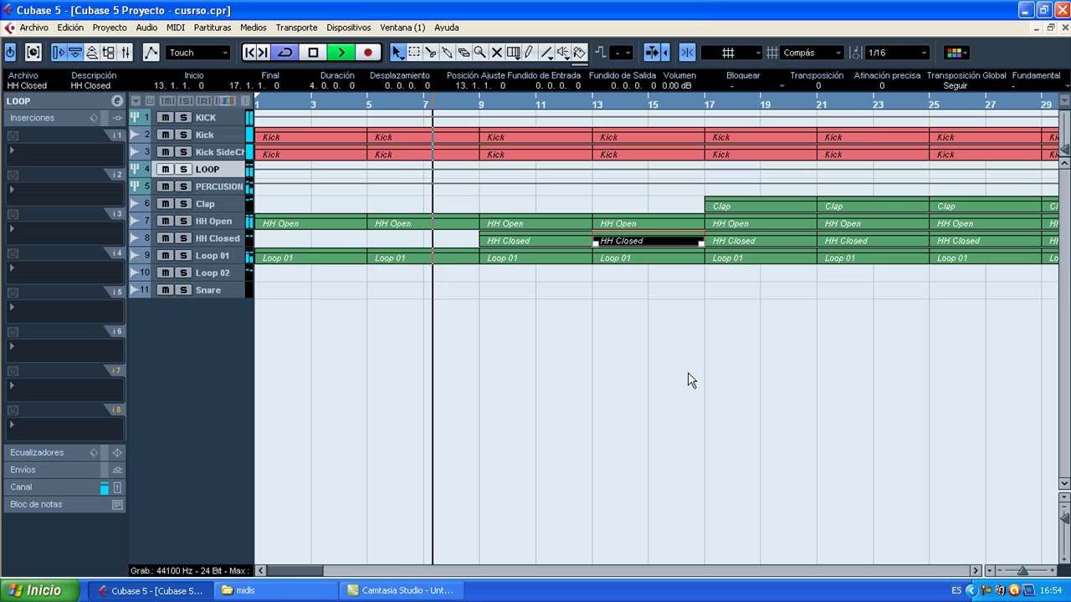
drag(1025, 569, 1021, 567)
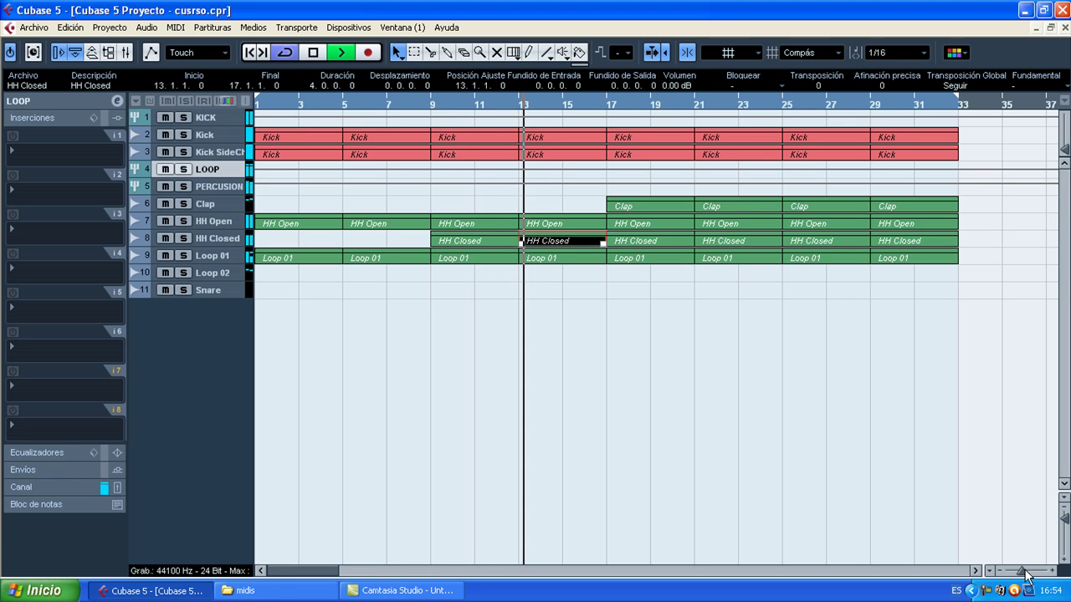
drag(1023, 571, 1020, 571)
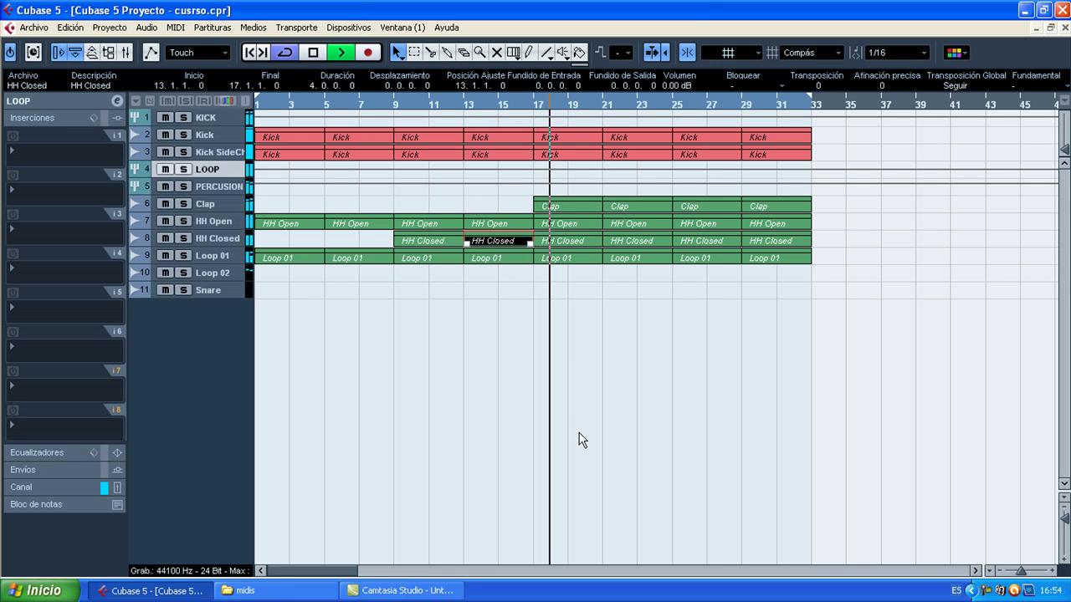
key(space)
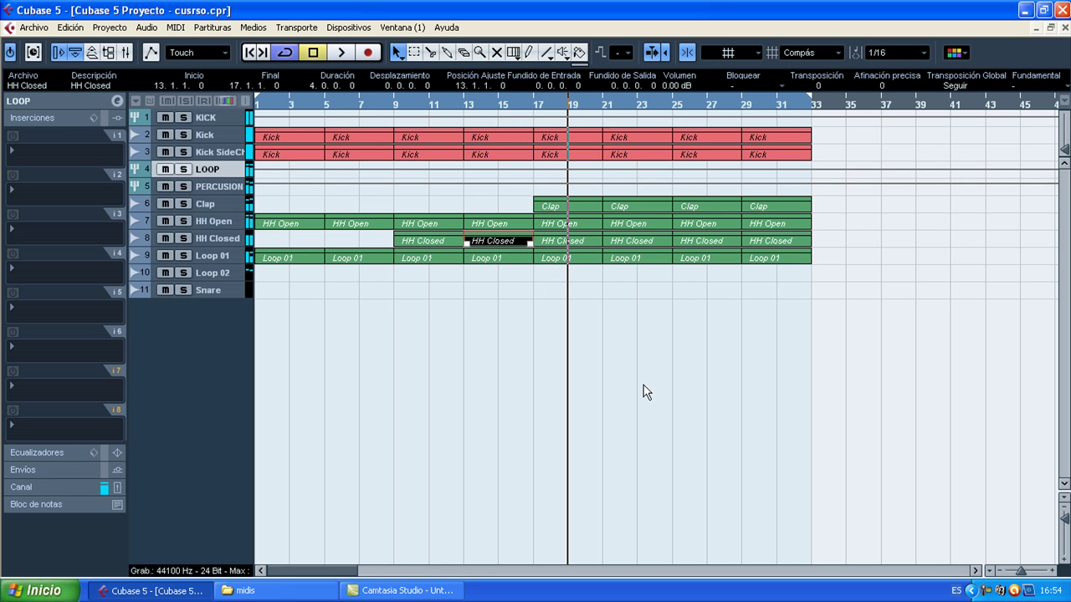
Undo the HH Closed copies and the latest Loop 02 deletions
key(ctrl+z)
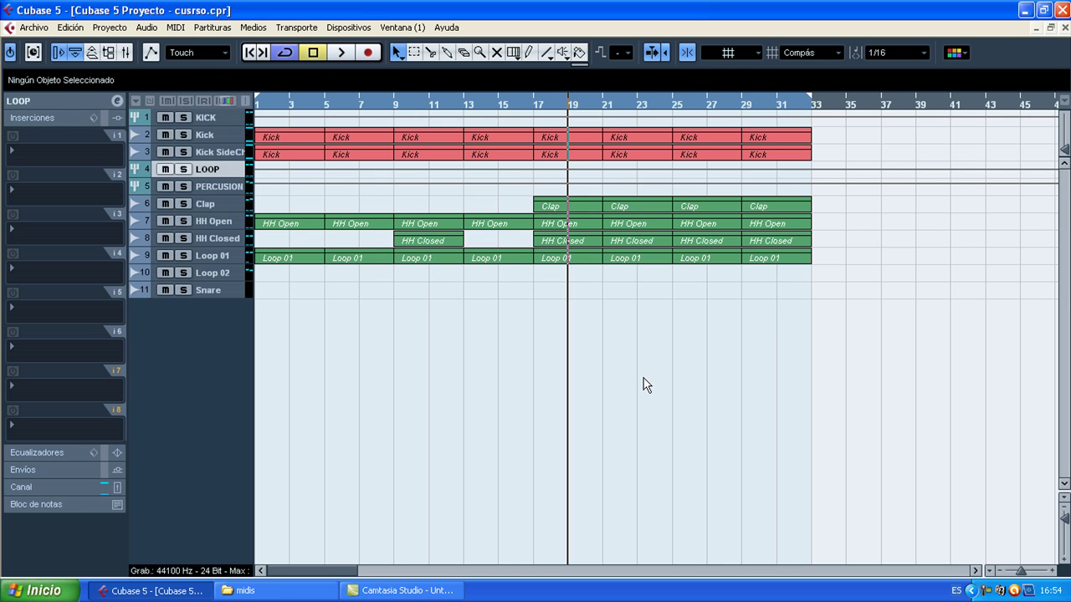
key(ctrl+z)
key(ctrl+z)
Place two Loop 02 events back to back from bar 33 and copy HH Closed events to bars 9 and 13
mouse_move(832, 278)
mouse_down()
mouse_move(714, 282)
mouse_move(844, 279)
mouse_up()
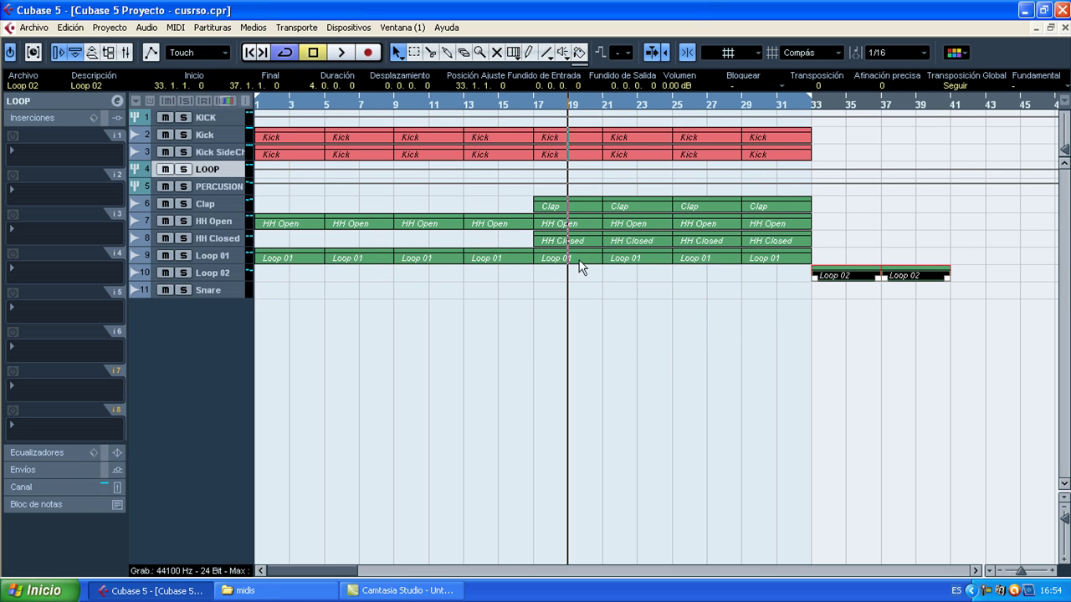
drag(509, 236, 436, 244)
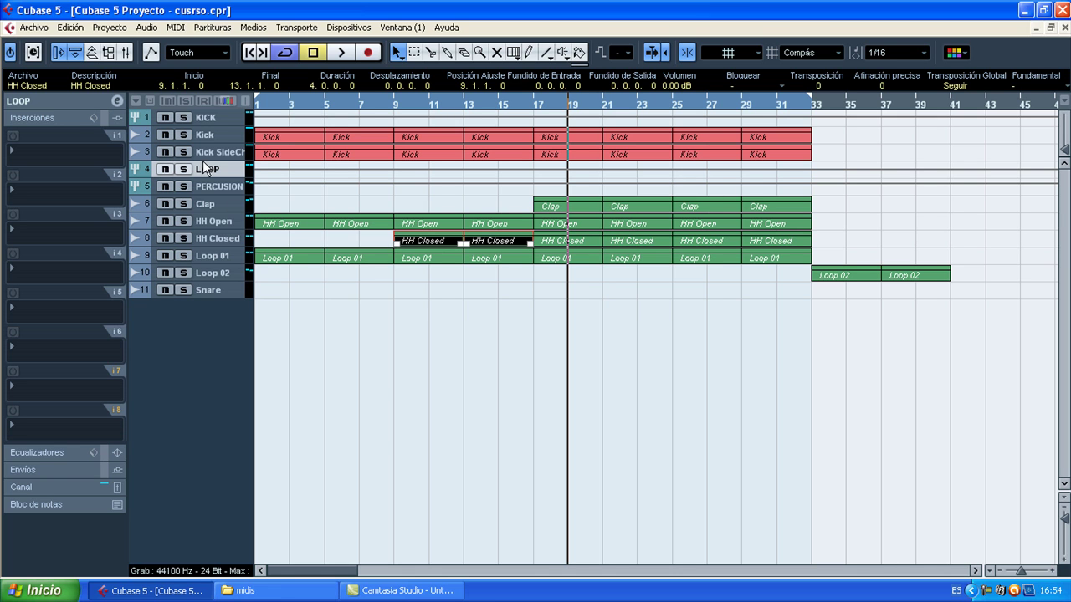
Load the Tonic filter effect into the first insert slot of the LOOP group track
click(35, 161)
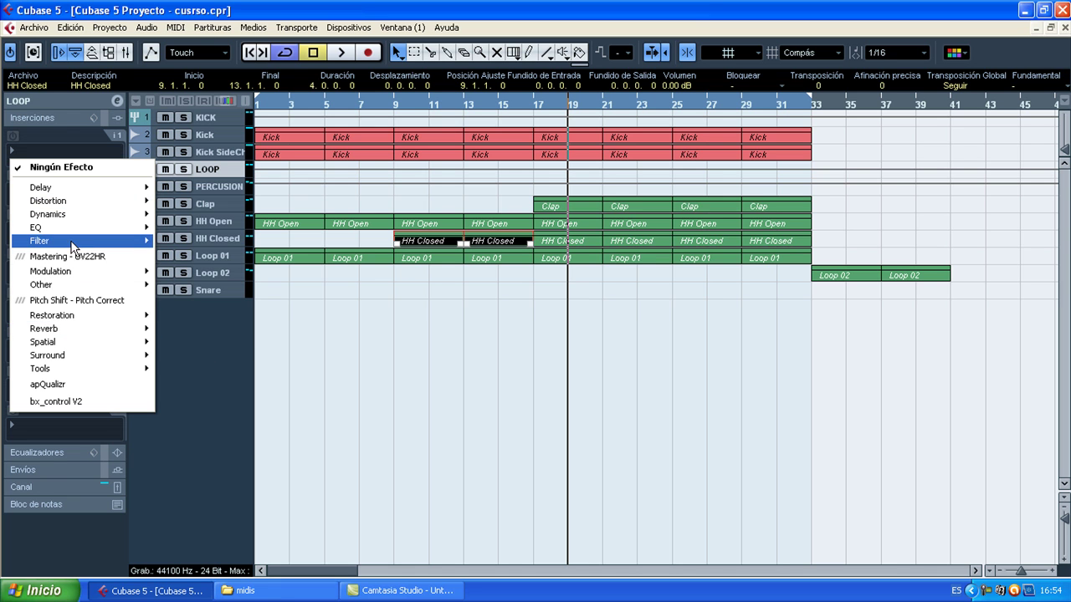
mouse_move(153, 245)
click(182, 328)
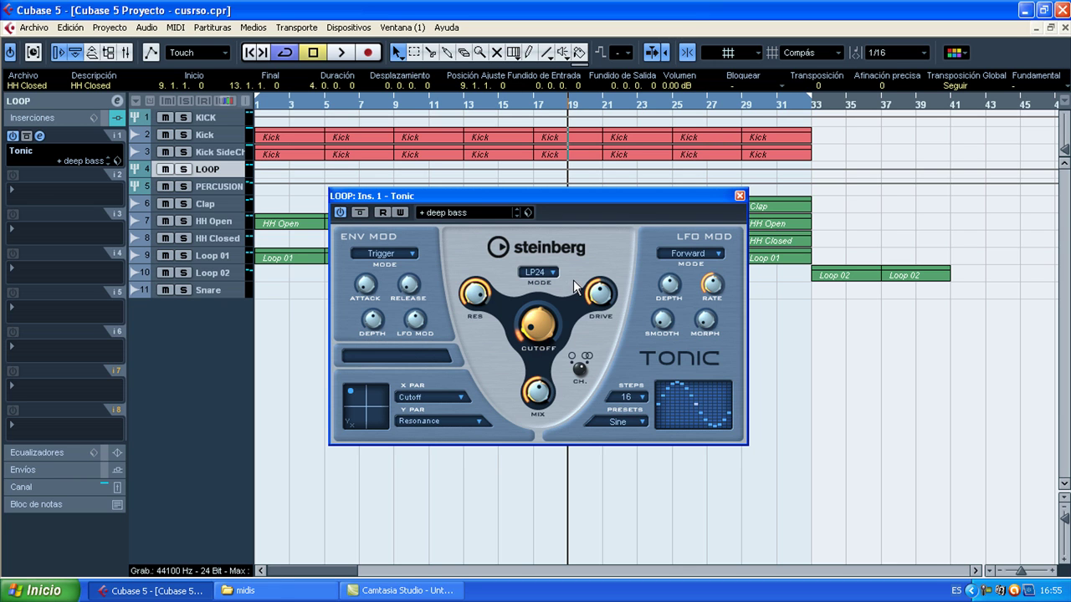
Lower Tonic's Drive to minimum, set Resonance to 0 % and raise Mix to maximum
drag(599, 293, 600, 330)
drag(475, 299, 471, 352)
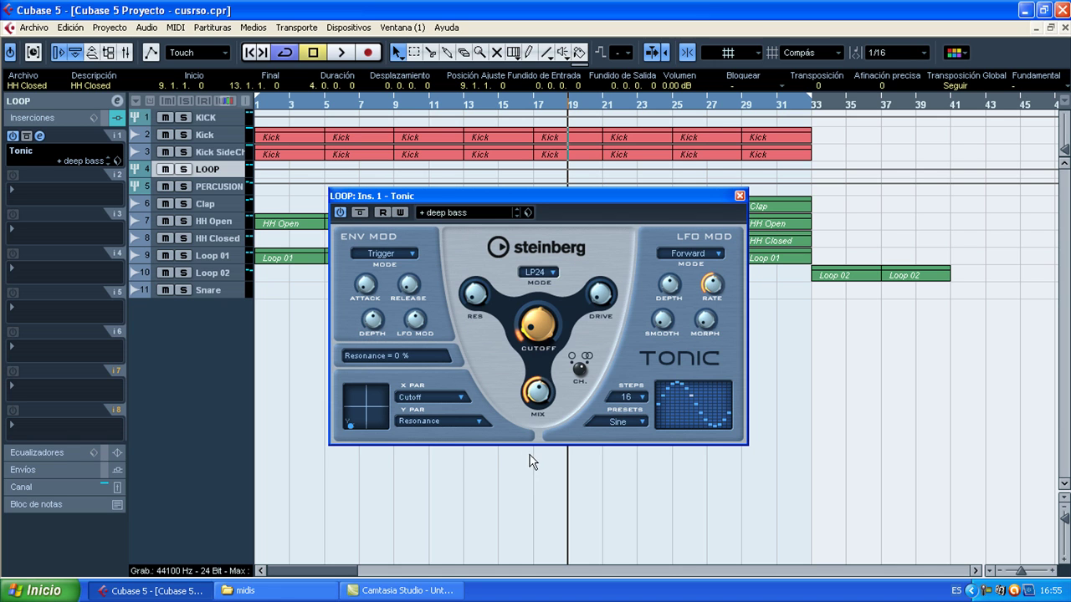
drag(535, 377, 507, 212)
drag(528, 412, 554, 598)
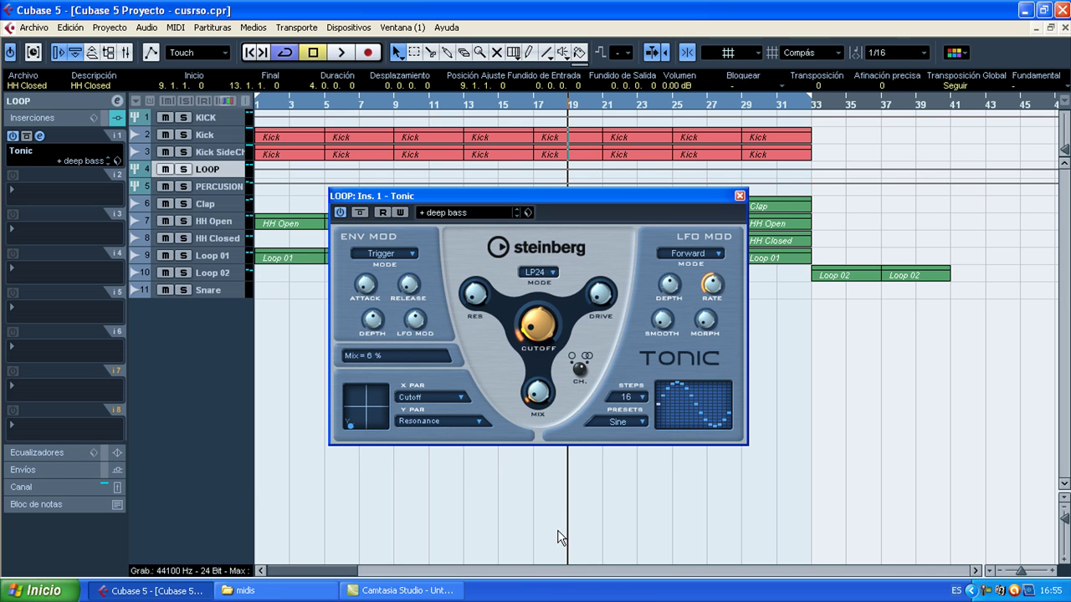
drag(548, 446, 537, 136)
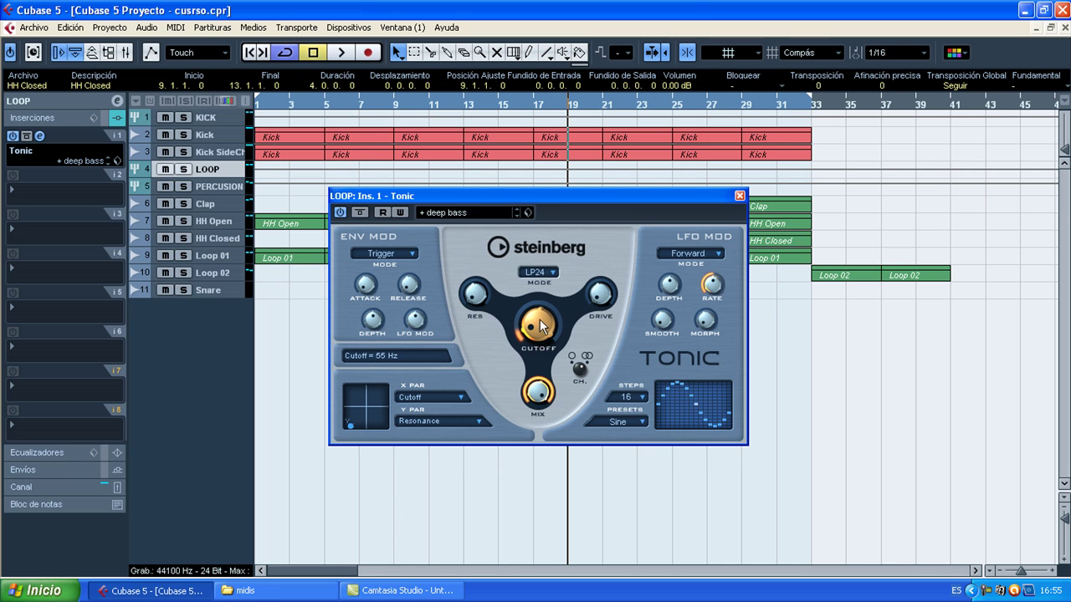
Keep Tonic's filter mode at LP24 and raise the Cutoff to its maximum of 29.1 kHz
drag(541, 410, 531, 497)
drag(519, 324, 386, 1)
drag(544, 408, 542, 405)
click(542, 274)
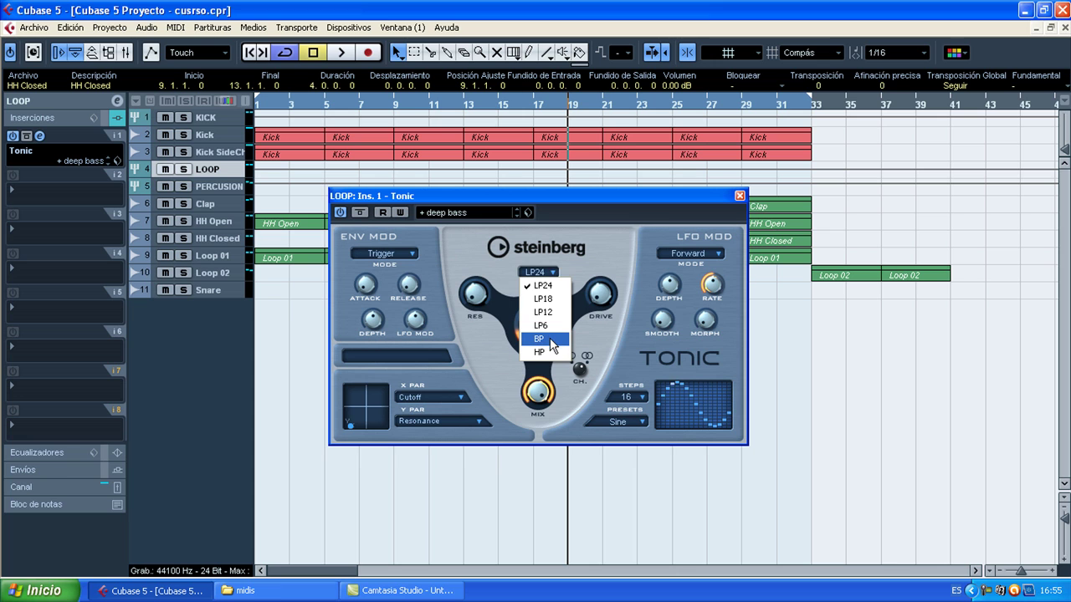
click(551, 289)
drag(542, 328, 543, 2)
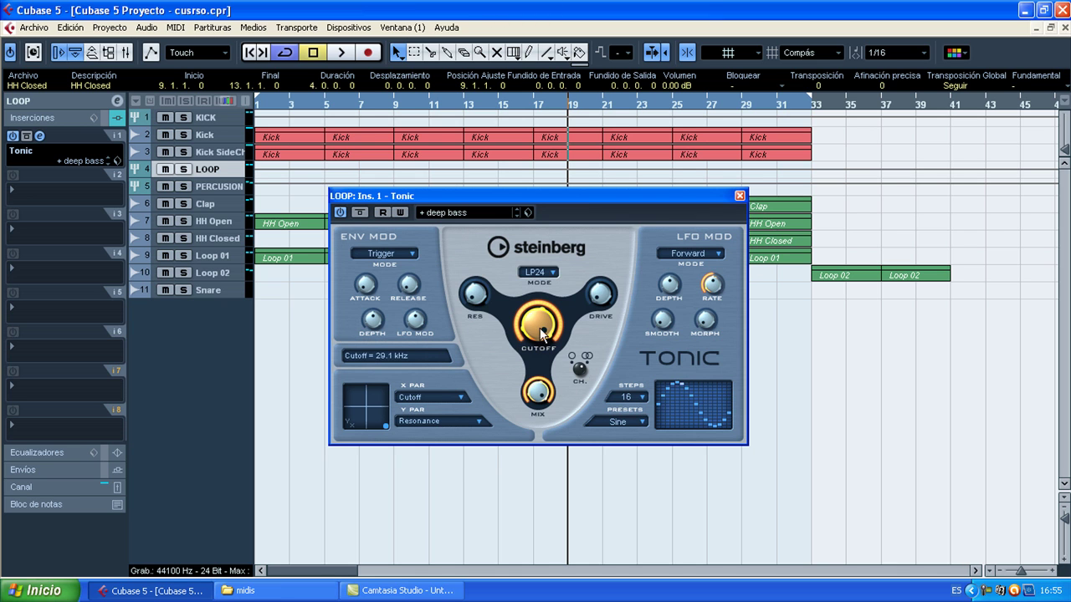
Solo the LOOP group and audition the LP24 filter while sweeping Tonic's Cutoff
click(183, 168)
key(space)
drag(567, 333, 514, 273)
key(space)
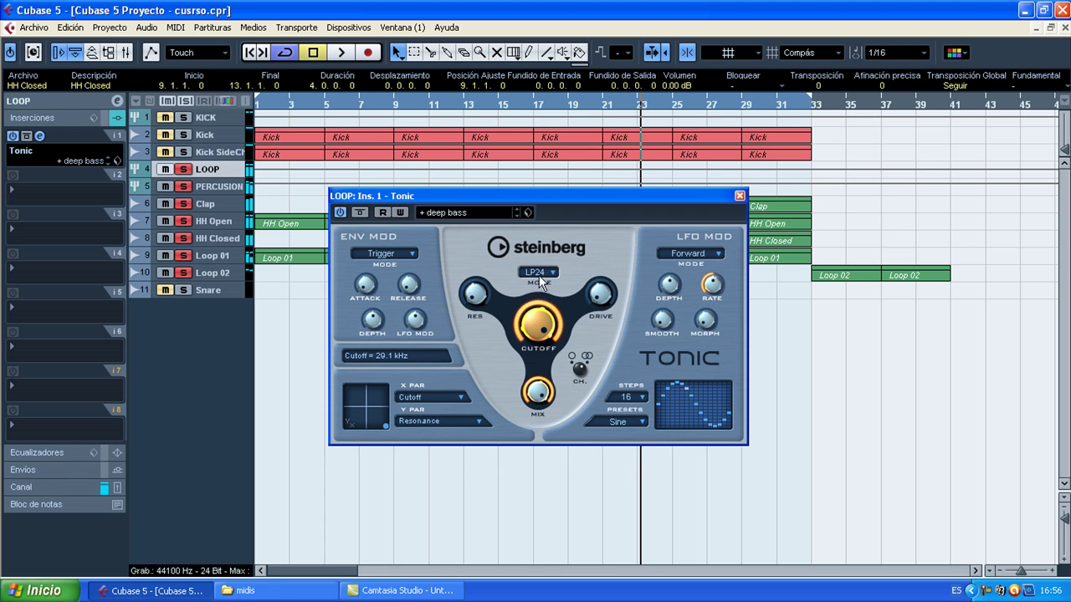
Try Tonic's HP filter mode and sweep the Cutoff during playback
click(539, 272)
click(542, 353)
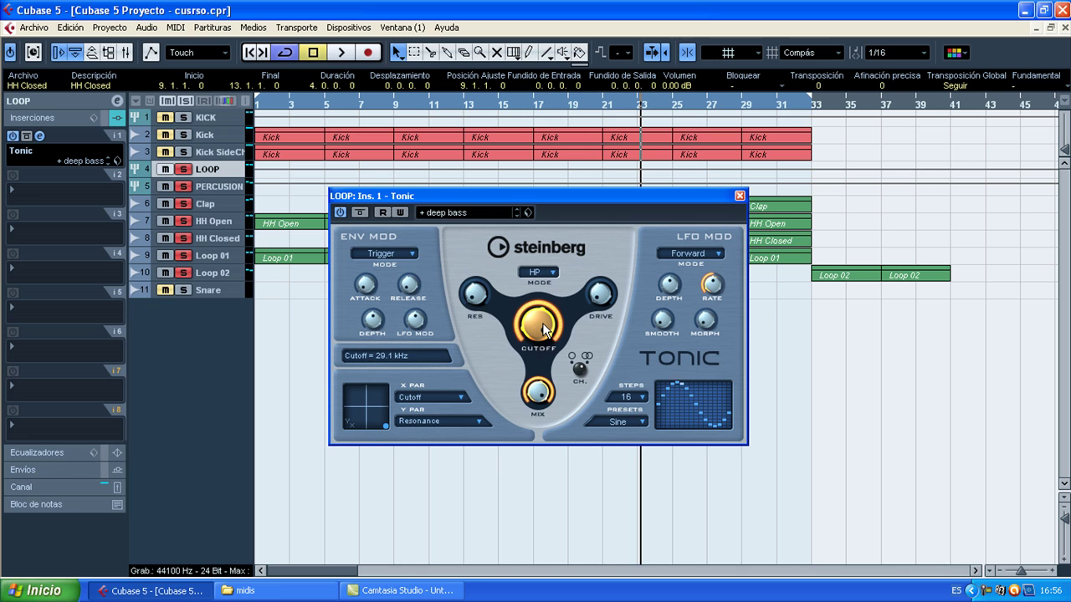
key(space)
drag(542, 327, 542, 212)
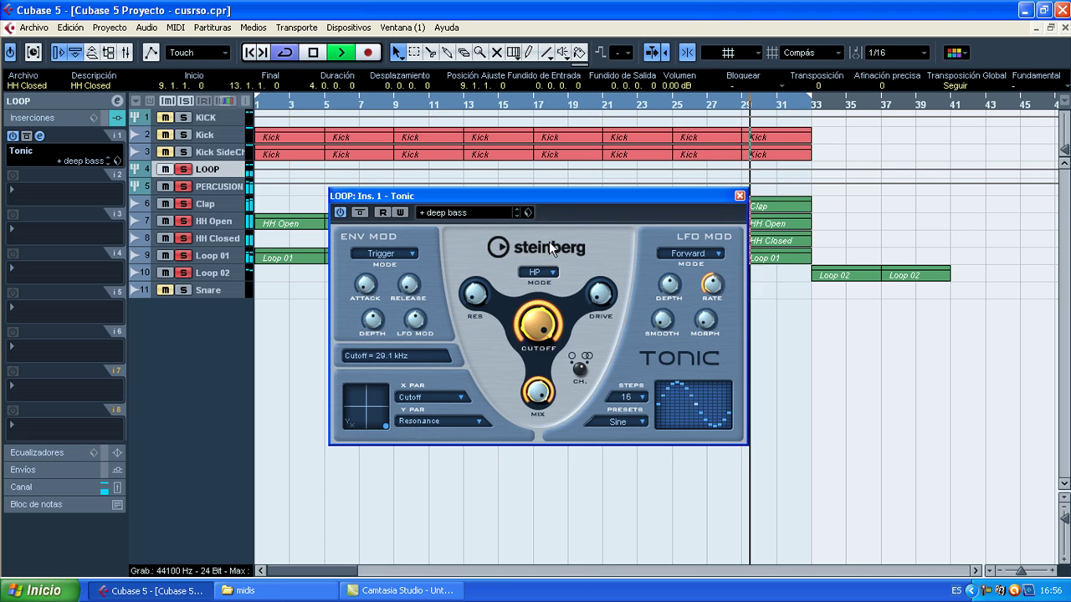
key(space)
Try Tonic's BP filter mode and sweep the Cutoff during playback
click(536, 274)
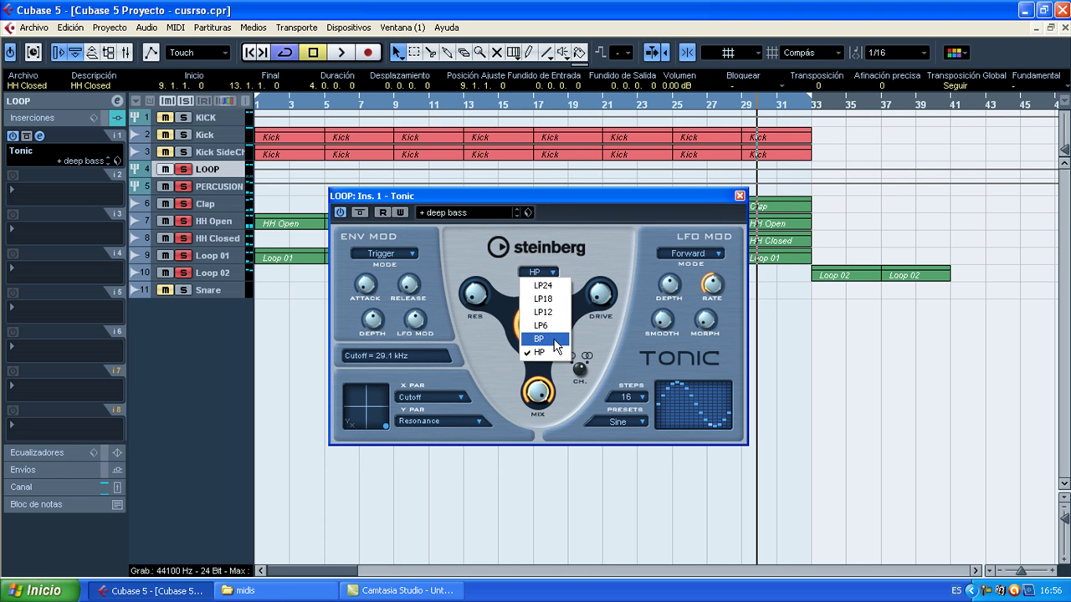
click(540, 340)
key(space)
drag(543, 333, 541, 279)
key(space)
Restore Tonic's filter mode to LP24, raise the Cutoff to 29.1 kHz and close the effect window
click(542, 274)
click(547, 289)
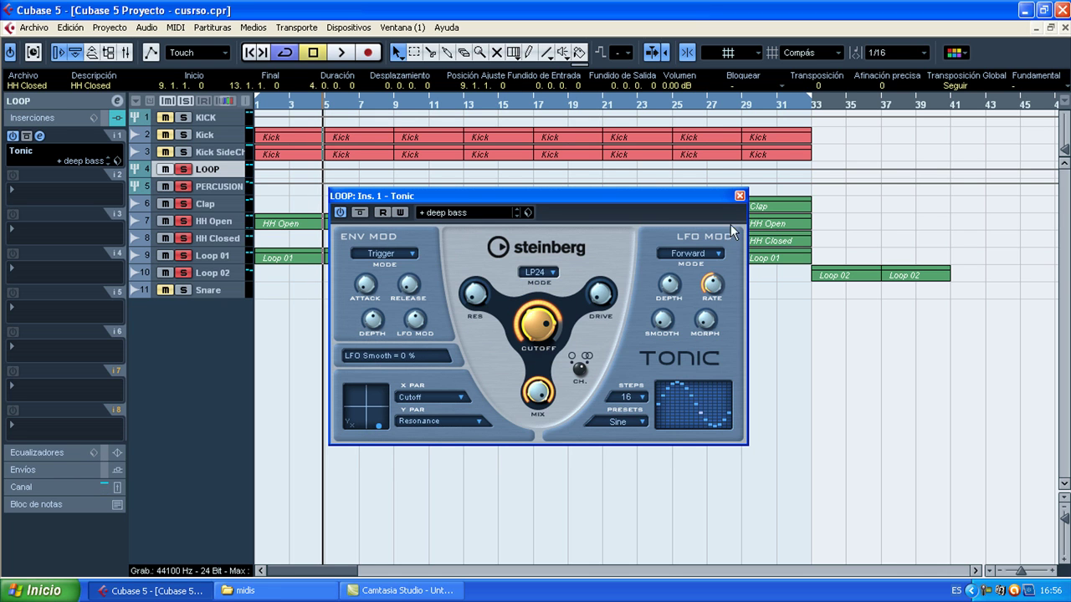
drag(550, 336, 510, 83)
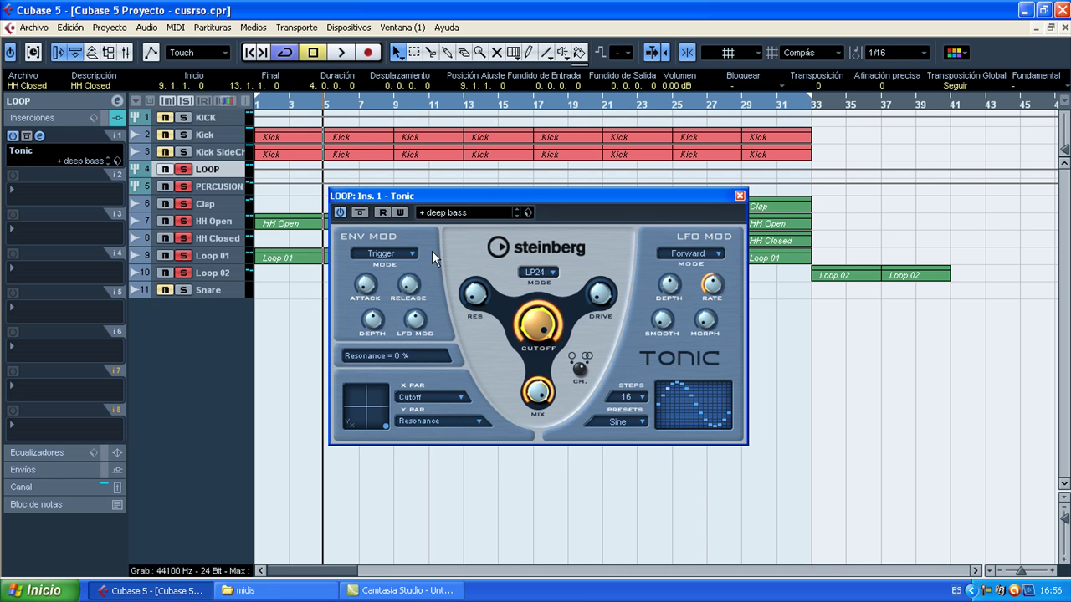
click(739, 195)
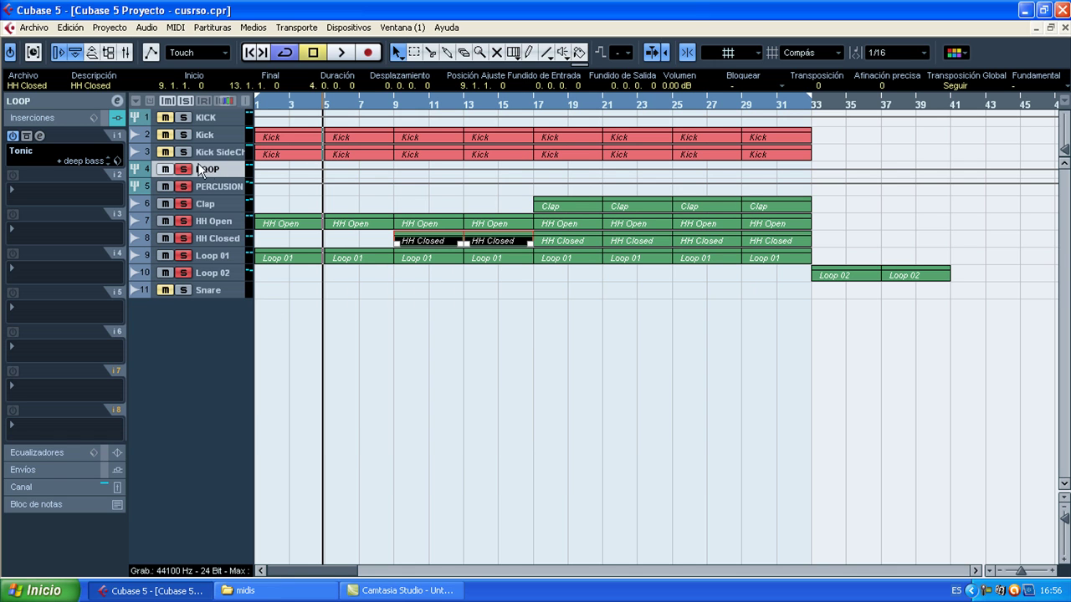
Enlarge the LOOP group track, assign Tonic's Cutoff to its automation lane and reopen the Tonic window
drag(225, 174, 221, 500)
click(220, 185)
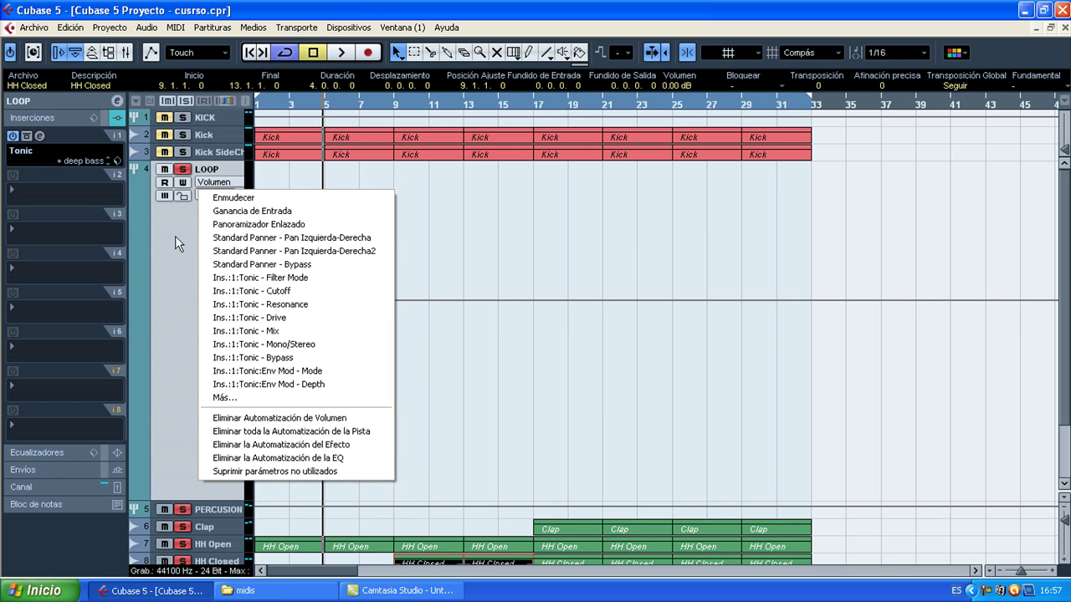
click(252, 291)
click(39, 136)
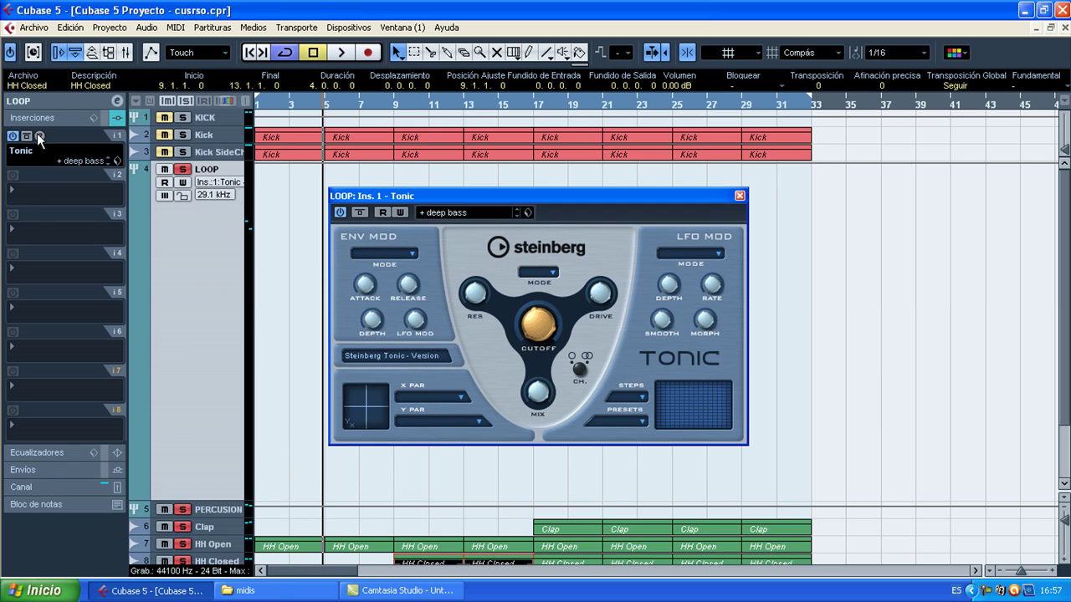
mouse_move(552, 326)
mouse_down()
mouse_move(560, 535)
mouse_move(543, 307)
mouse_move(573, 466)
mouse_move(569, 535)
mouse_move(544, 322)
mouse_up()
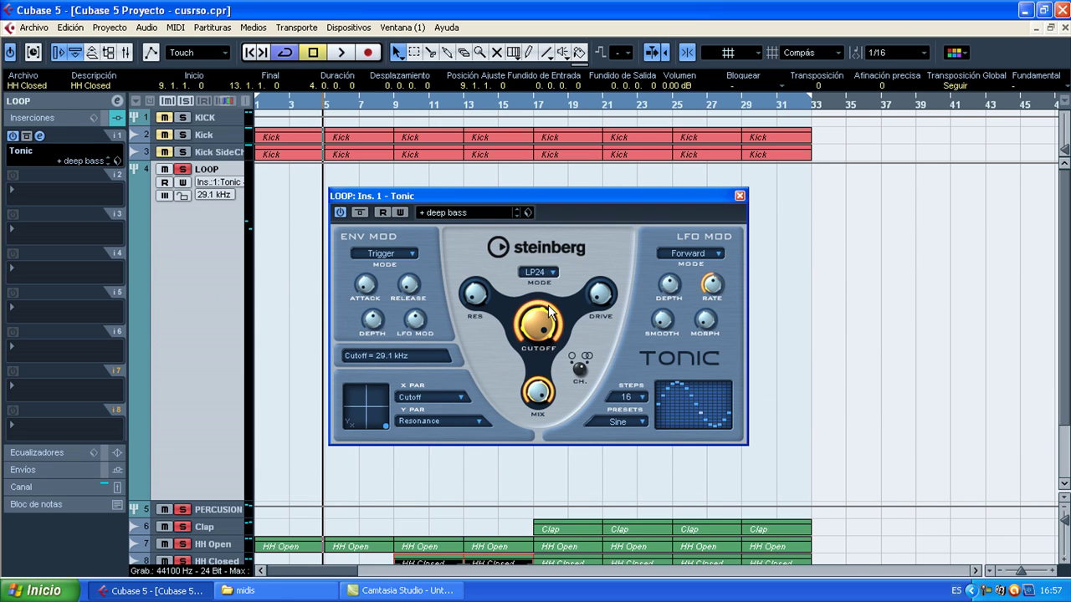
drag(539, 318, 527, 255)
Unmute the Stereo In channel in the mixer and return to the project window
click(126, 55)
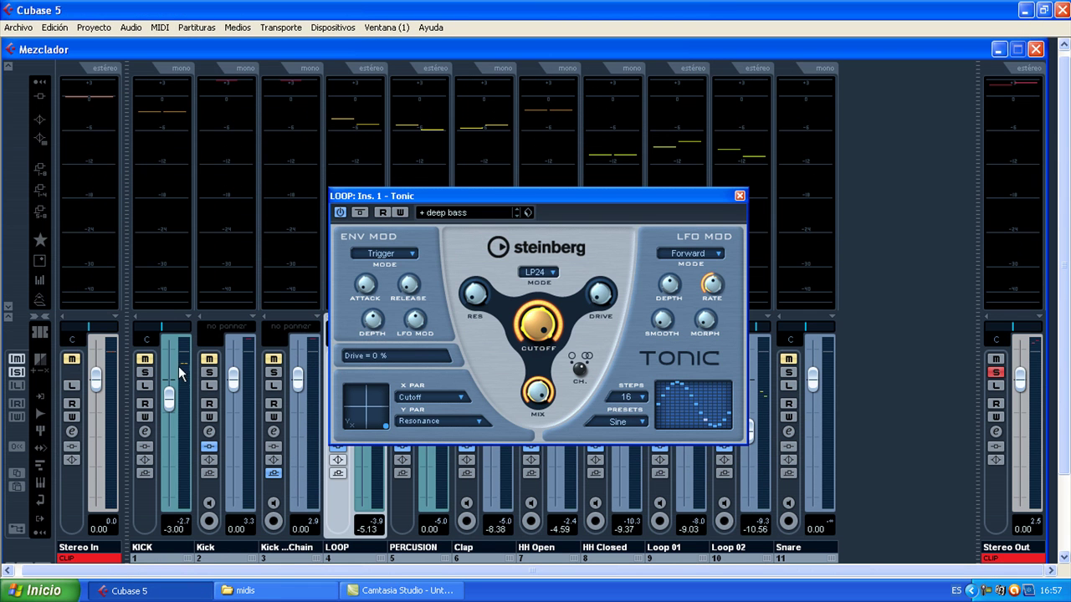
click(70, 360)
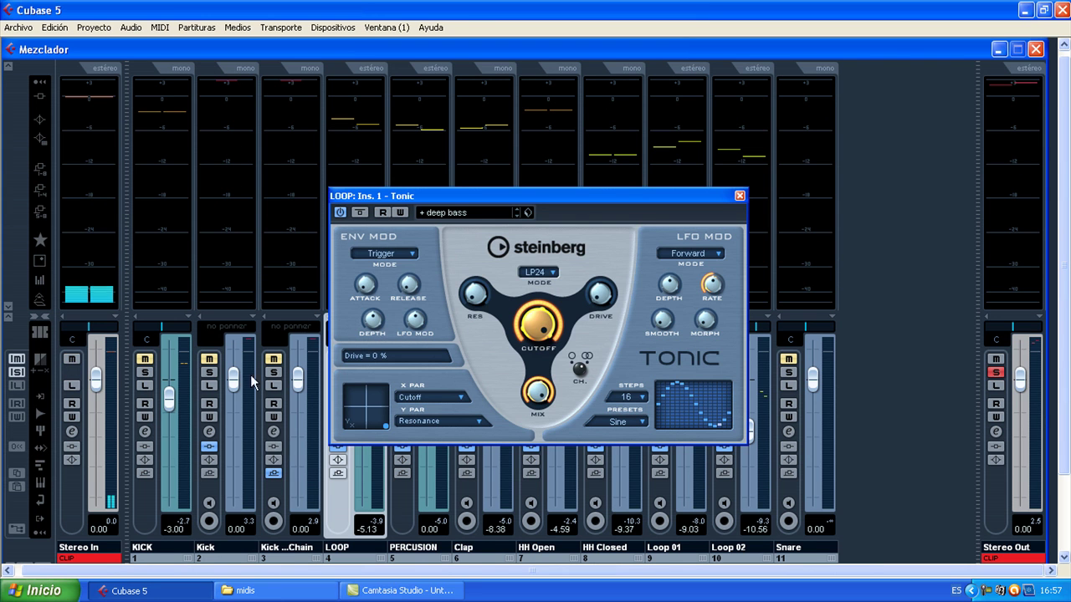
click(1036, 50)
click(261, 53)
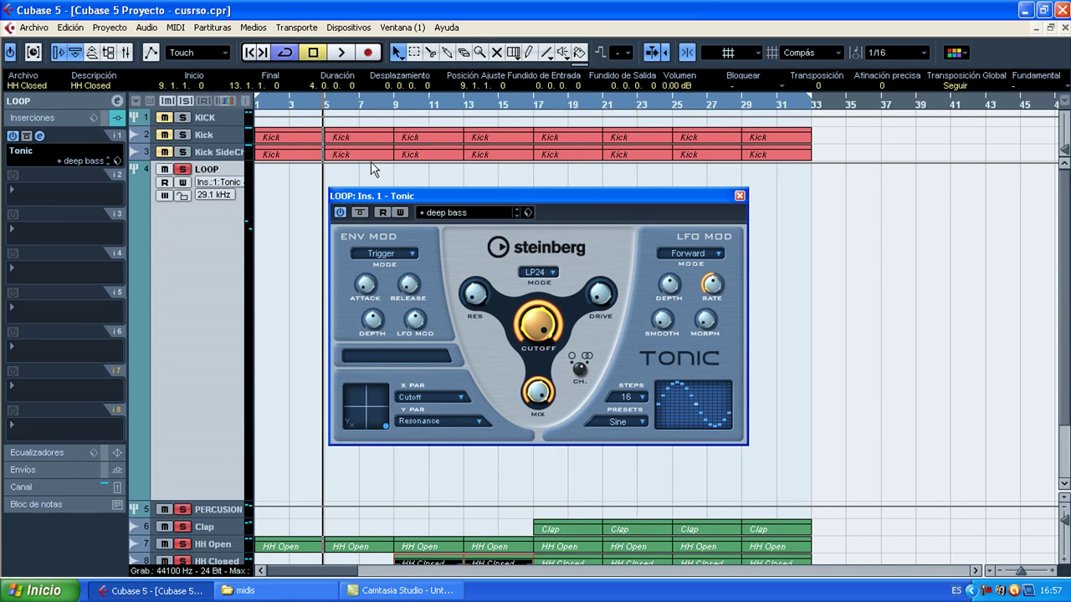
Enable automation reading on the LOOP group and draw a Cutoff ramp from 0 at bar 1 to 100 at bar 25
click(164, 184)
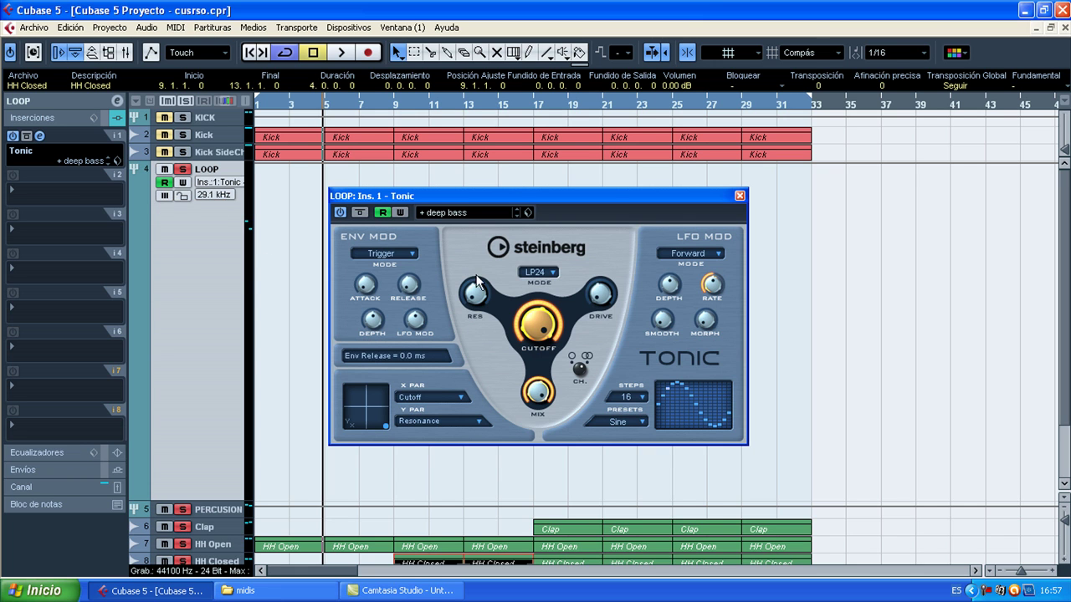
click(672, 163)
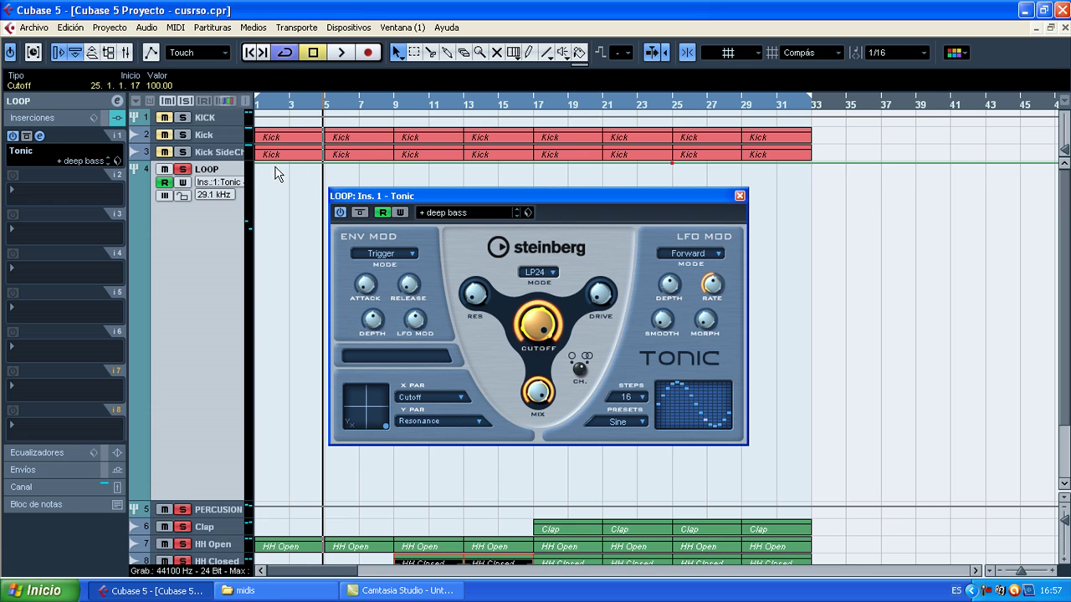
drag(255, 166, 247, 505)
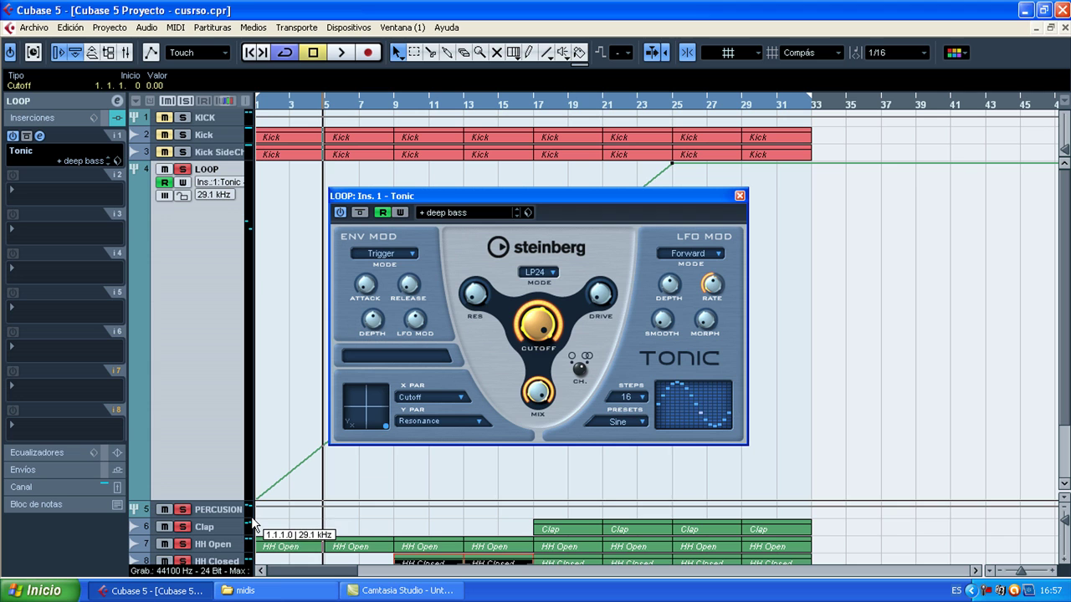
Set the playback cycle to the first Kick events, bars 1 to 5, and clear all solos
click(253, 54)
drag(299, 192, 352, 153)
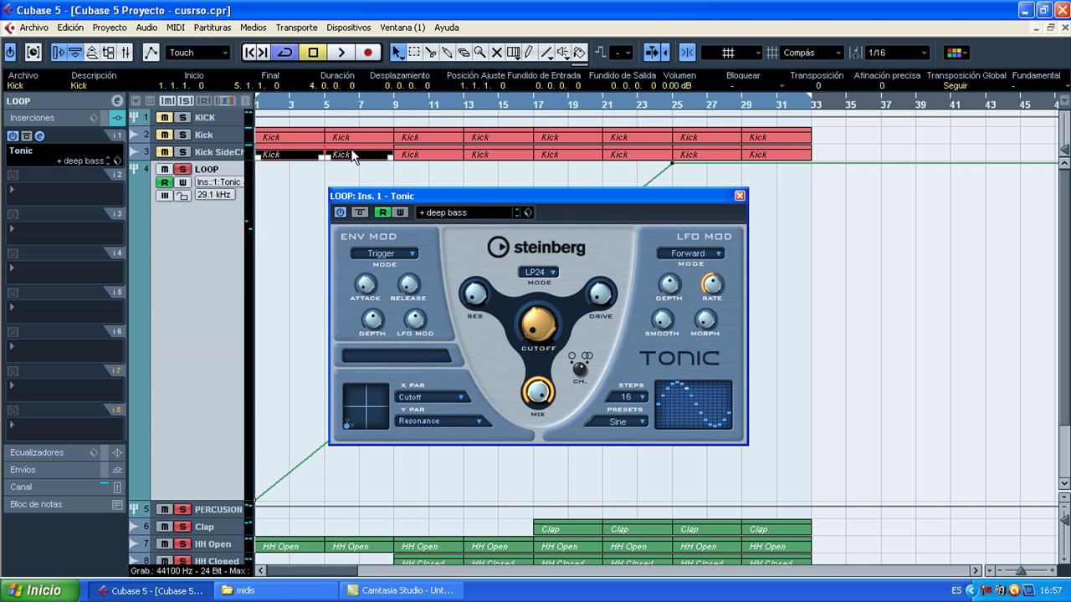
drag(292, 169, 279, 121)
key(p)
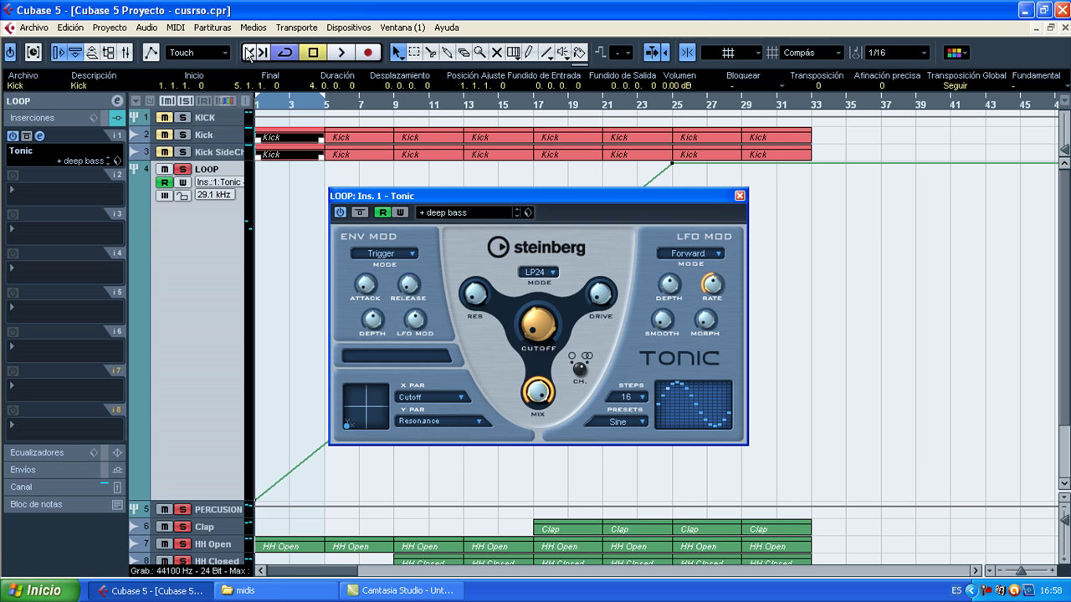
click(184, 101)
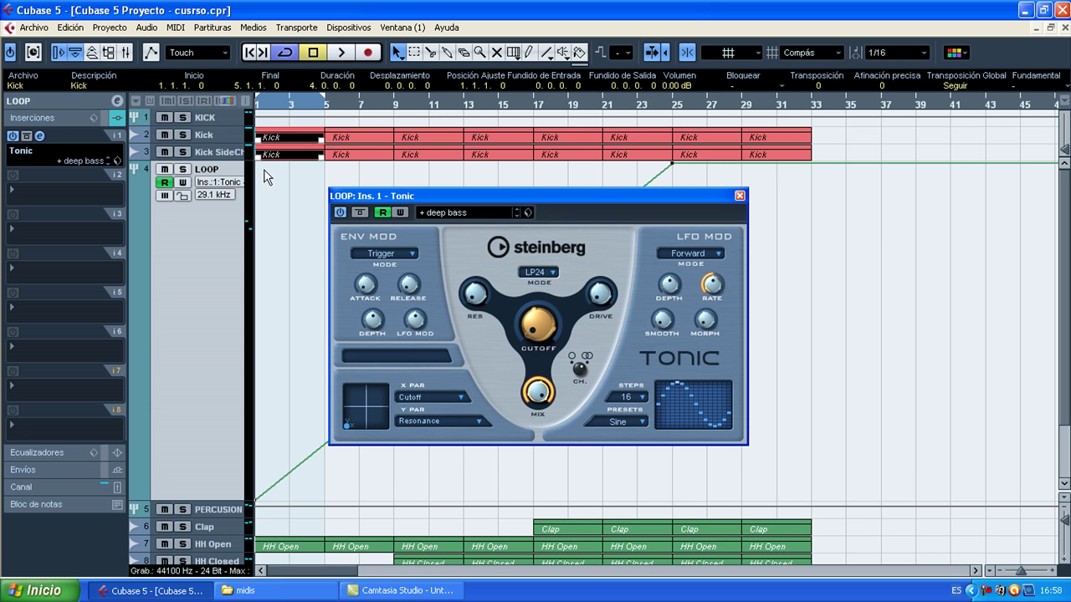
Play the cycle and raise the Cutoff automation's starting point at bar 1 to 49.30
key(space)
drag(534, 328, 530, 342)
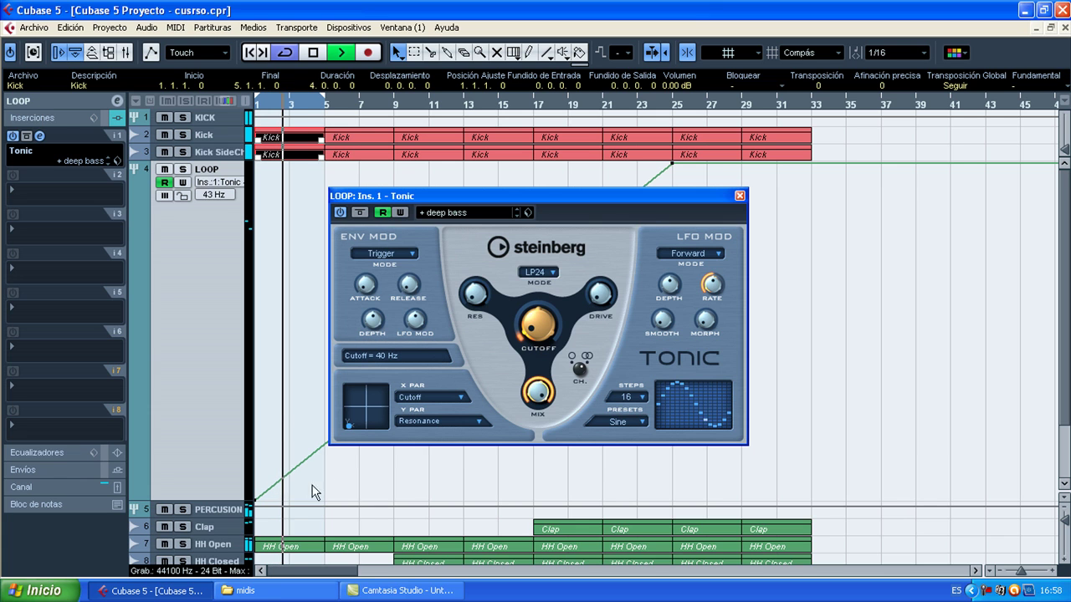
drag(257, 503, 232, 335)
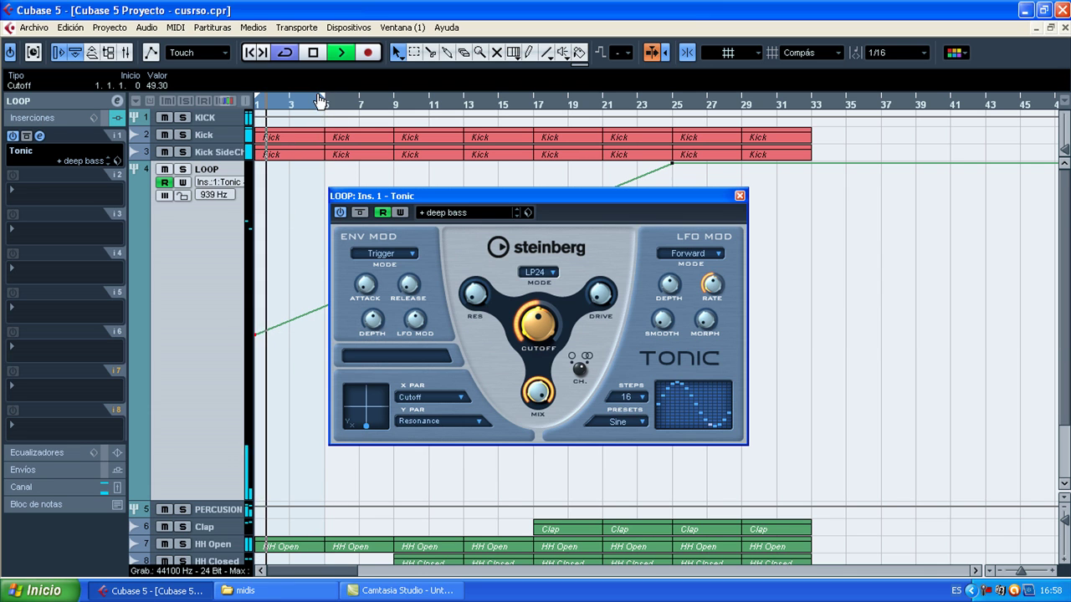
Extend the playback cycle to bar 33 and listen to the filter opening across the arrangement
drag(324, 100, 810, 100)
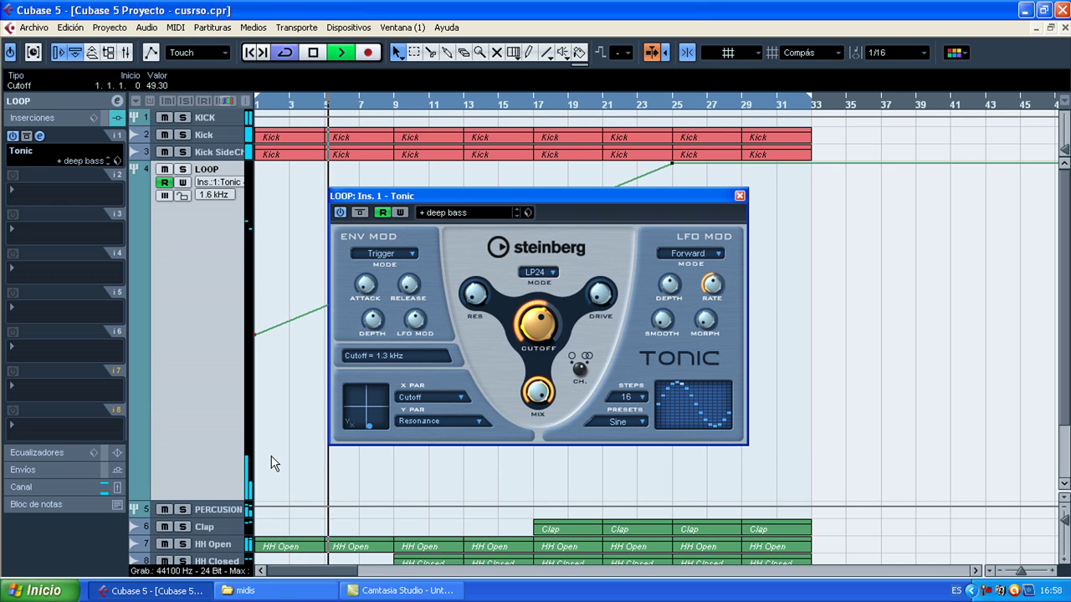
scroll(272, 464, down, 2)
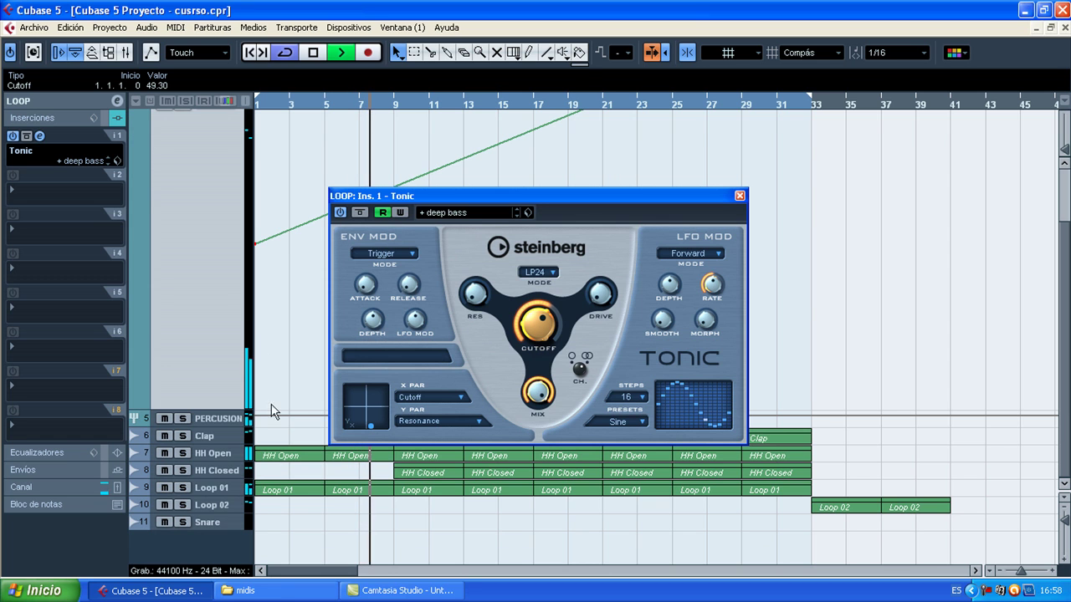
scroll(314, 327, up, 2)
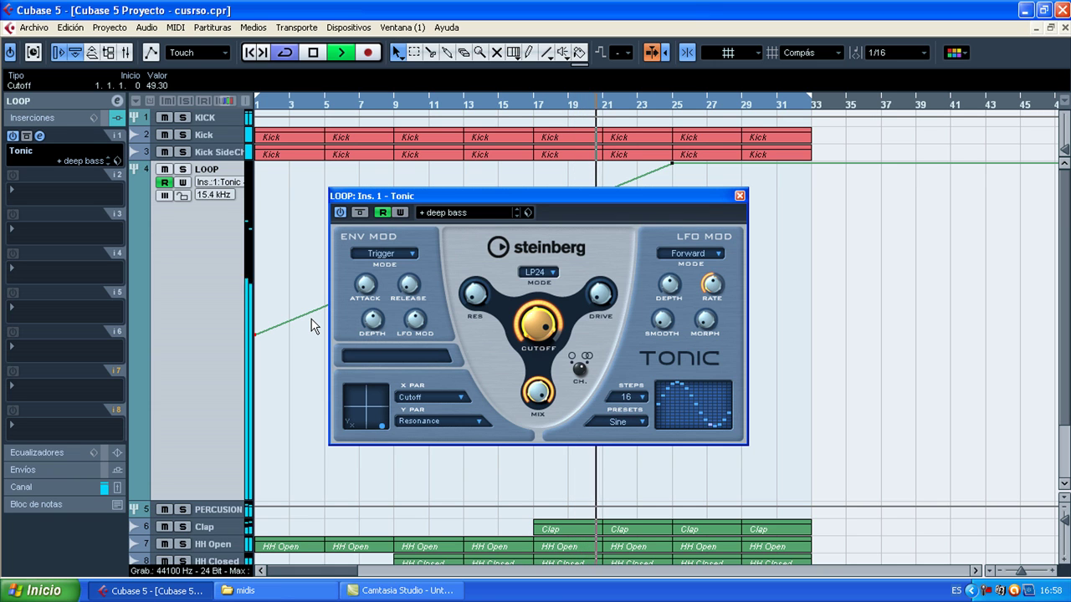
key(space)
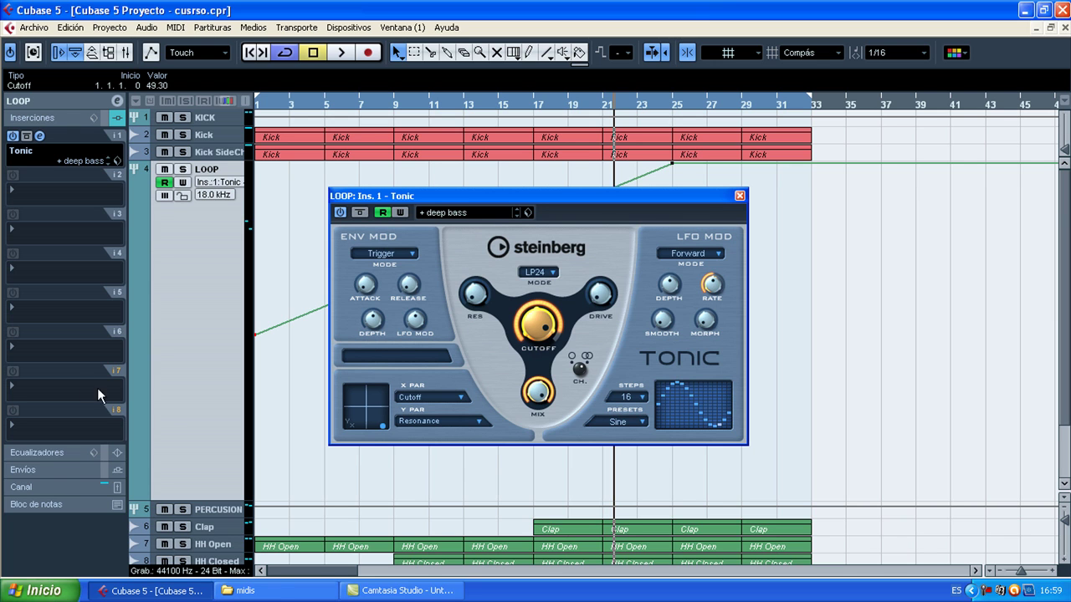
Add a second automation lane to the LOOP group and assign it to Tonic's Resonance
click(135, 491)
click(200, 514)
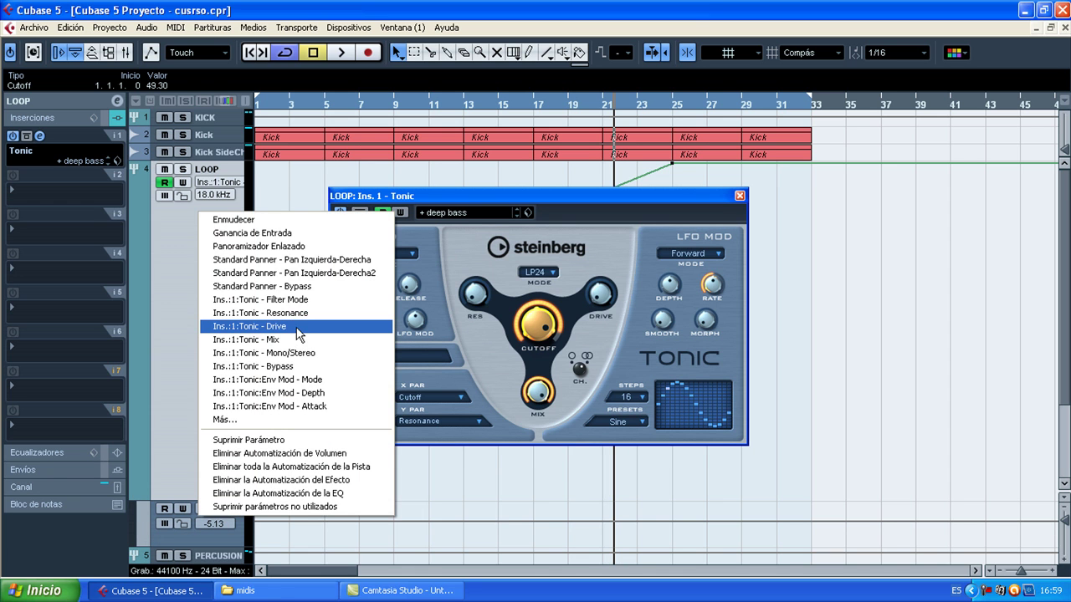
click(294, 313)
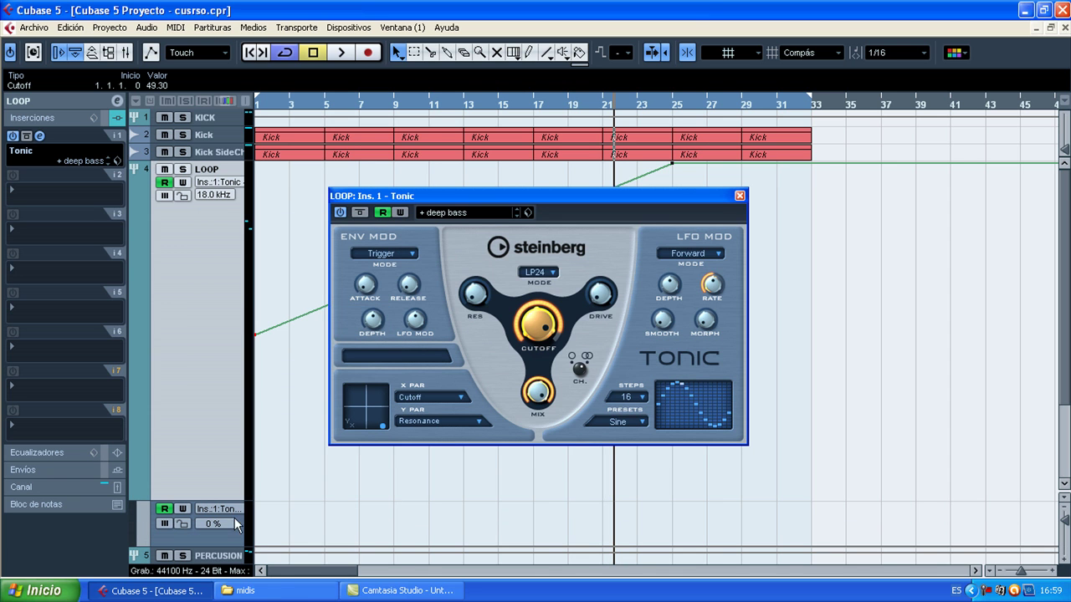
Shrink the Cutoff lane, enlarge the Resonance lane and move the Tonic window clear of the arrangement
scroll(221, 546, down, 5)
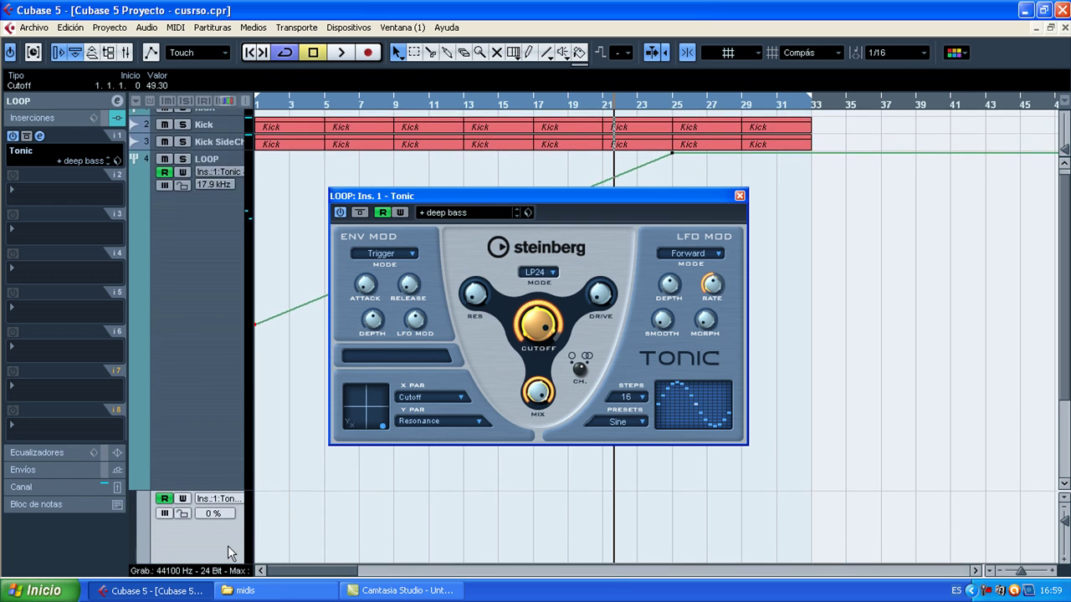
drag(213, 410, 236, 578)
drag(217, 334, 209, 172)
scroll(234, 239, up, 3)
drag(219, 308, 203, 199)
drag(219, 423, 218, 466)
drag(702, 196, 1057, 178)
drag(1023, 571, 1020, 571)
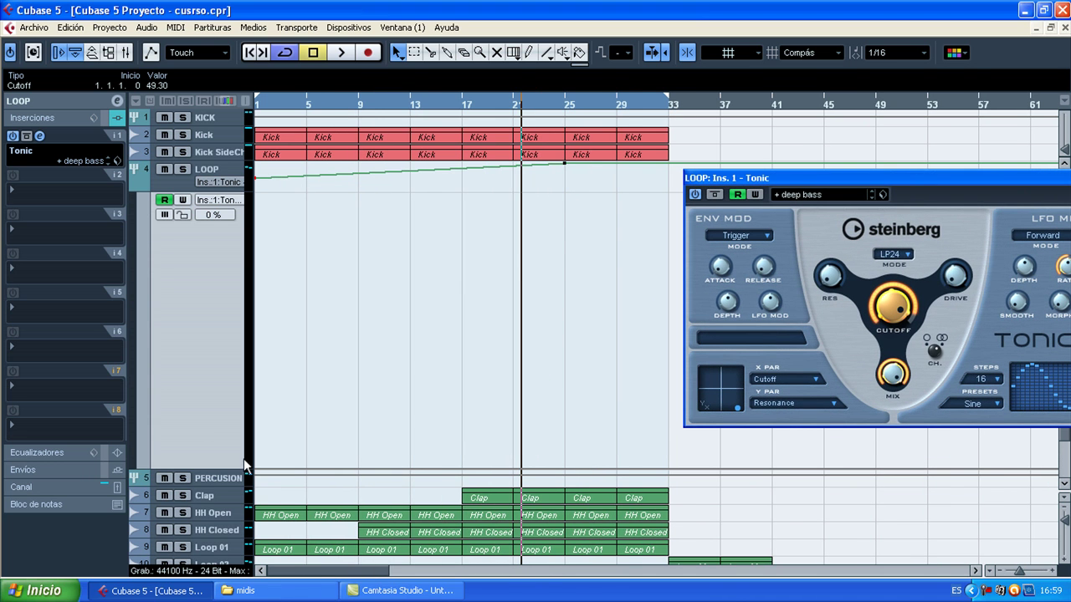
Draw a Resonance ramp falling from above mid-lane at bar 1 to 0 % at bar 25, adjusting its starting point during playback
click(564, 472)
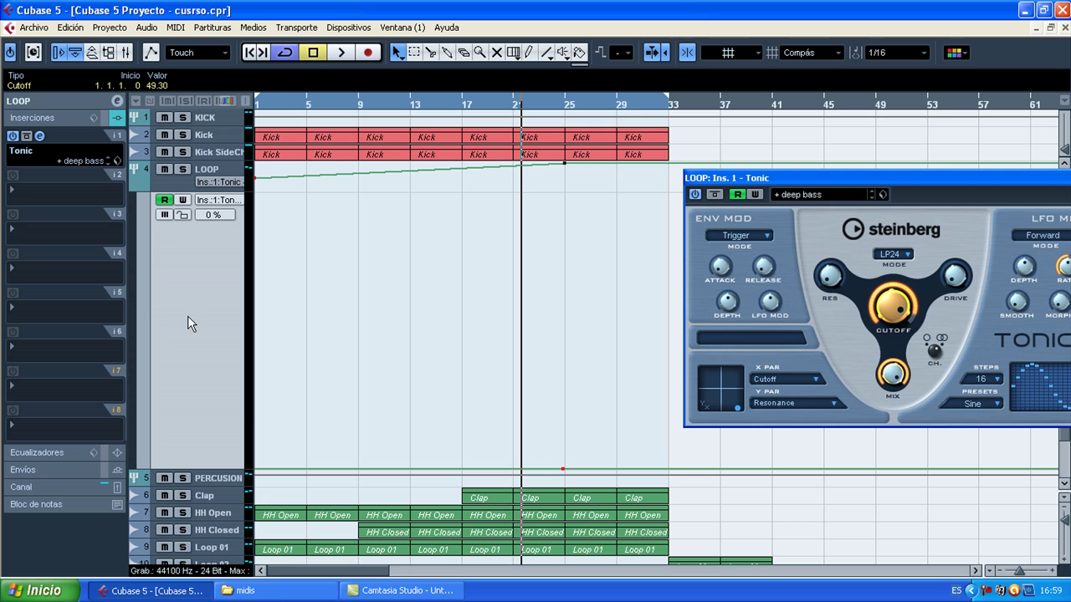
drag(274, 474, 279, 328)
click(251, 53)
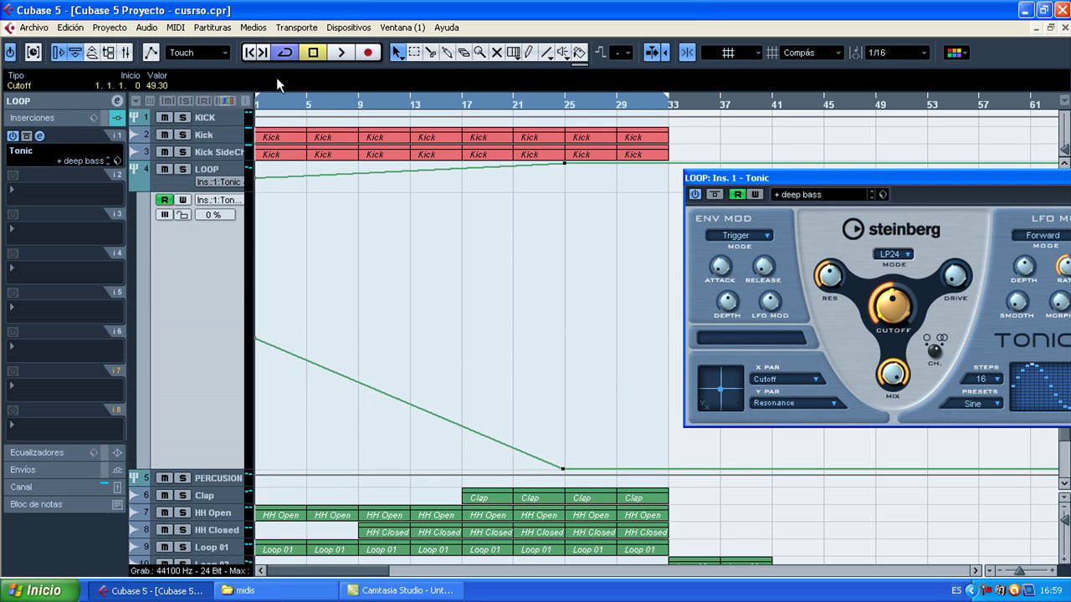
key(space)
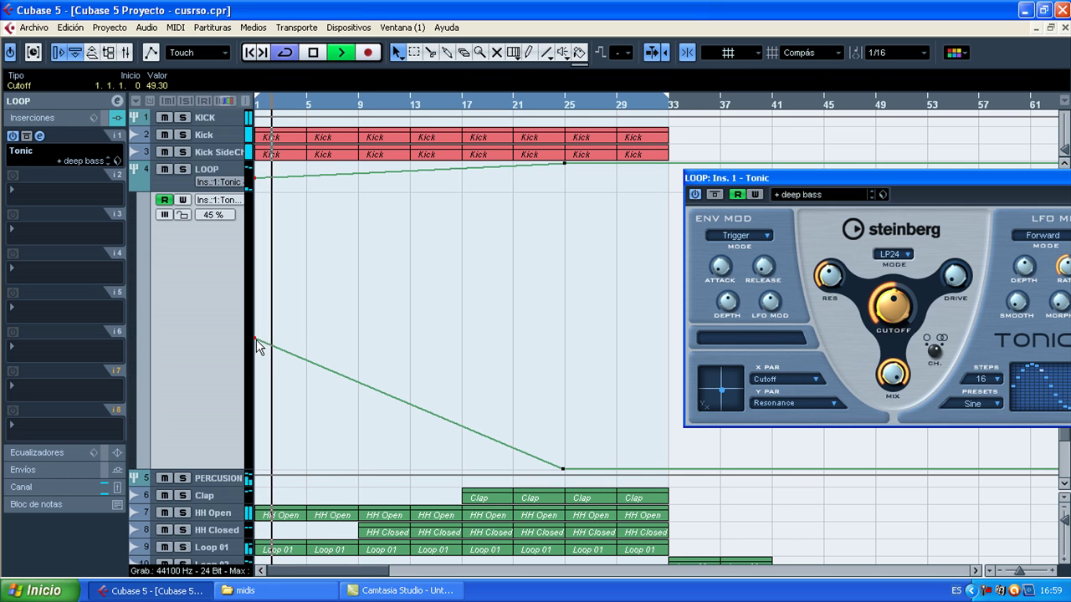
drag(260, 343, 259, 308)
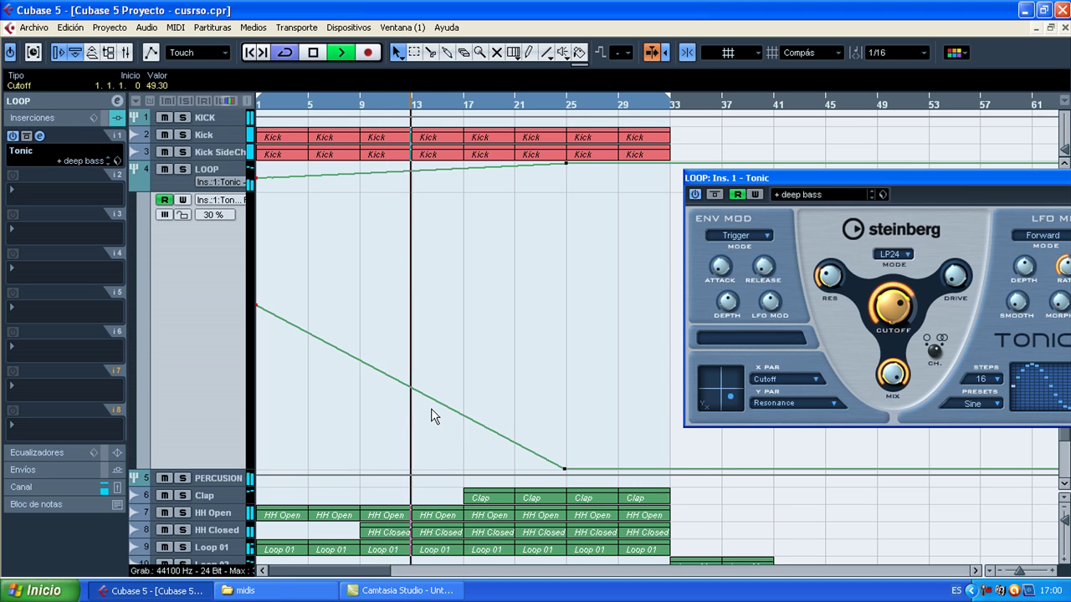
Move the Tonic window fully into view, listen to the filter opening past bar 25 and stop playback
drag(865, 175, 702, 123)
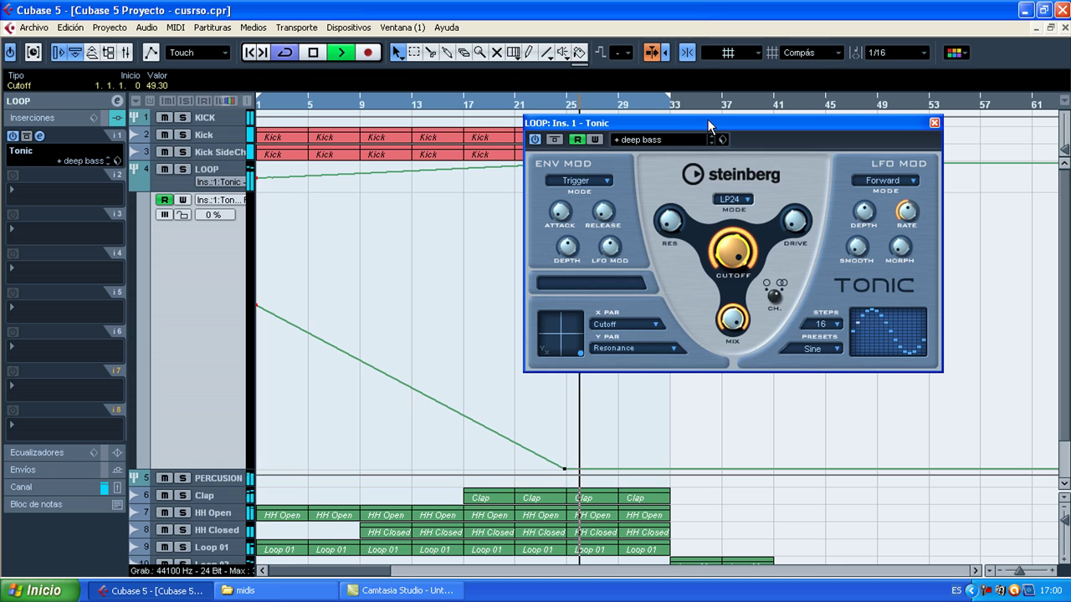
key(space)
mouse_move(718, 244)
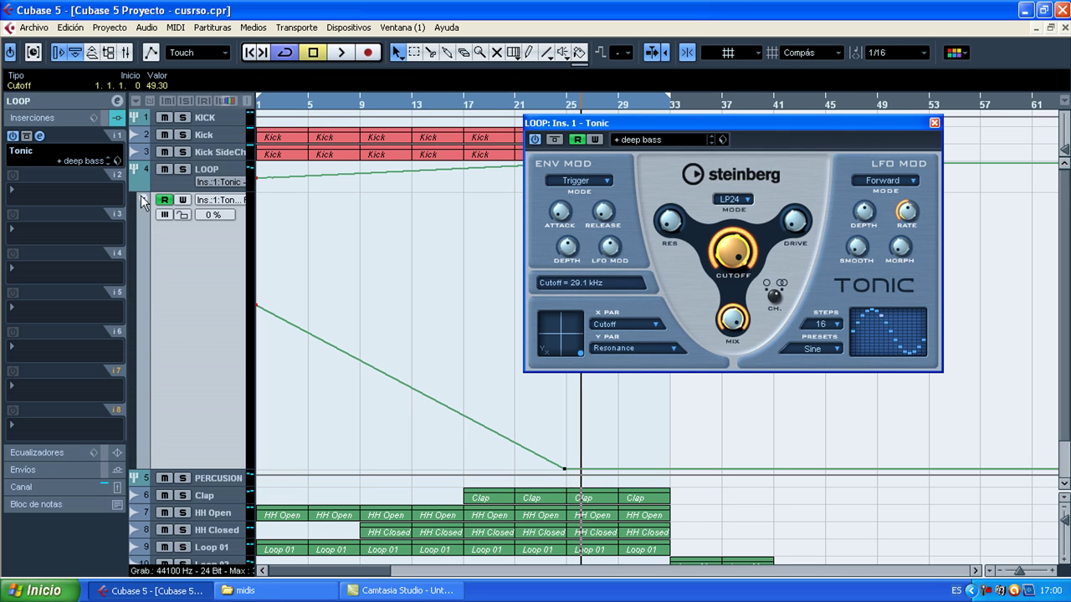
Fold away the LOOP group's additional automation lanes and close the Tonic window
click(142, 463)
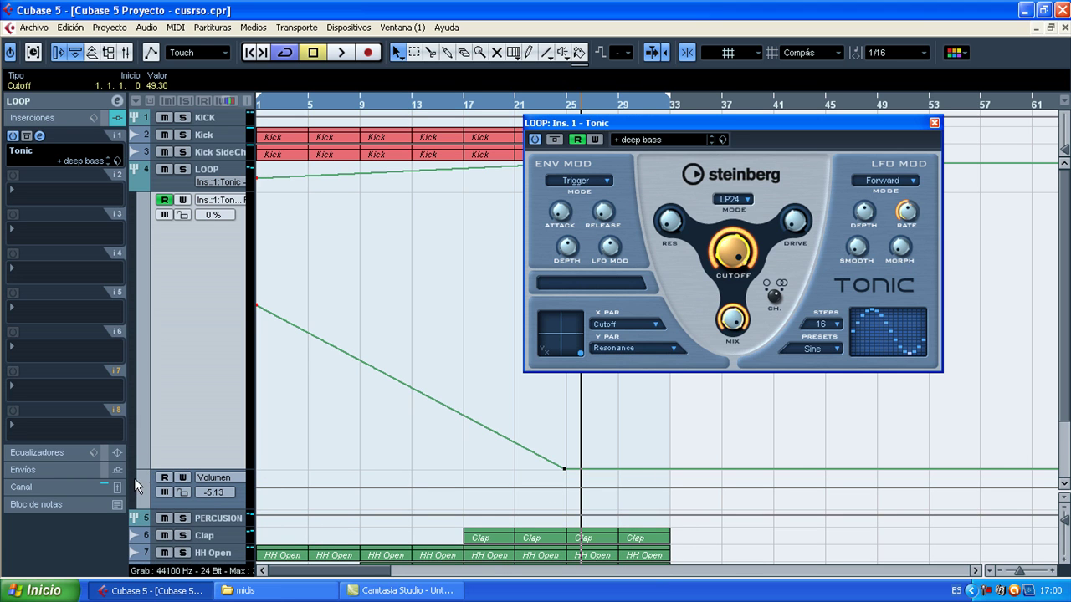
click(144, 478)
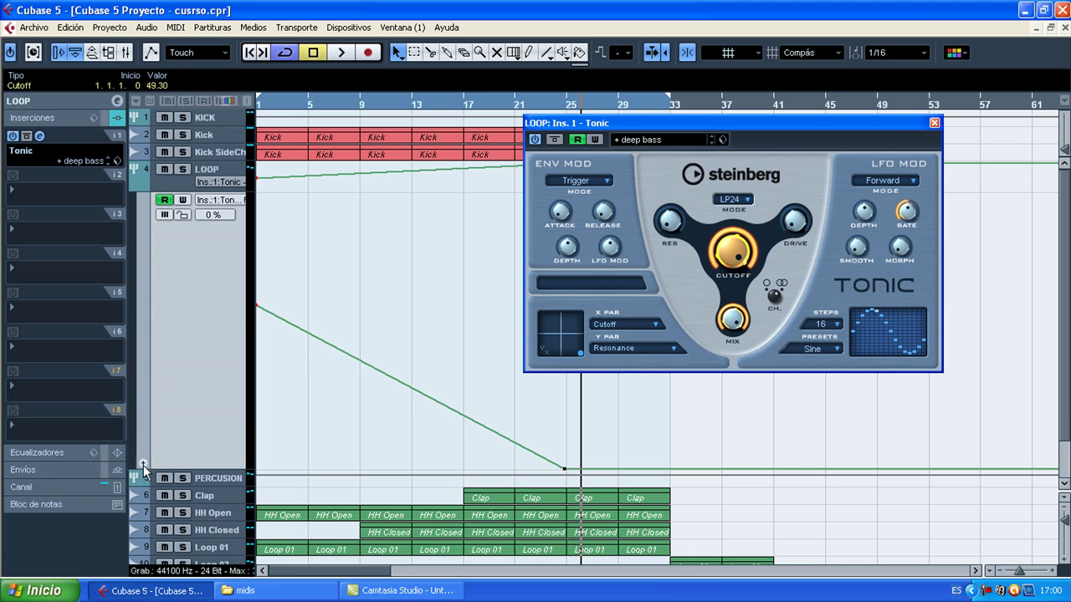
click(143, 206)
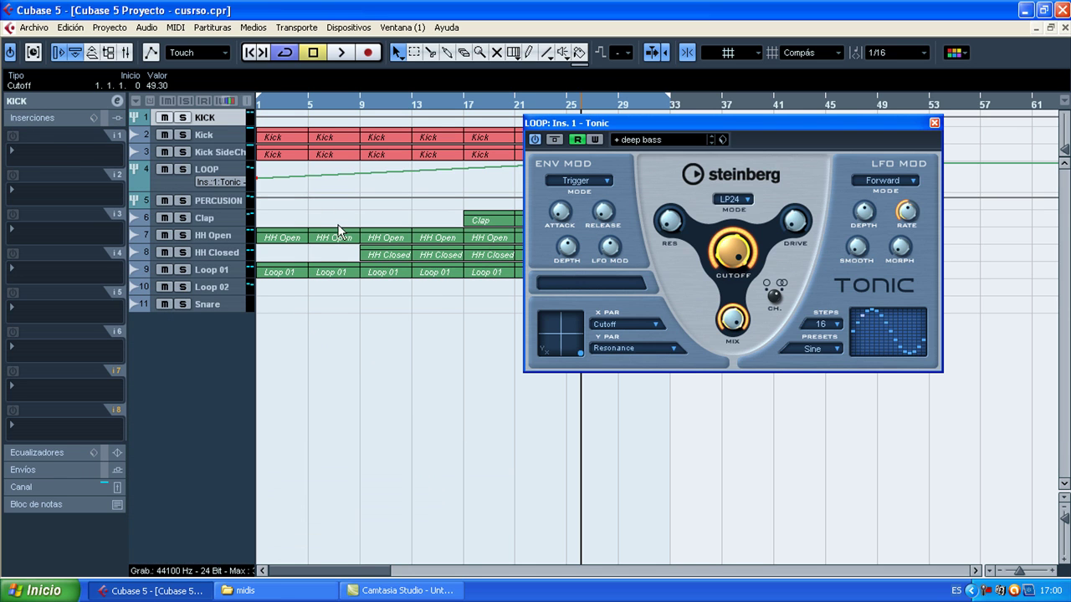
click(934, 123)
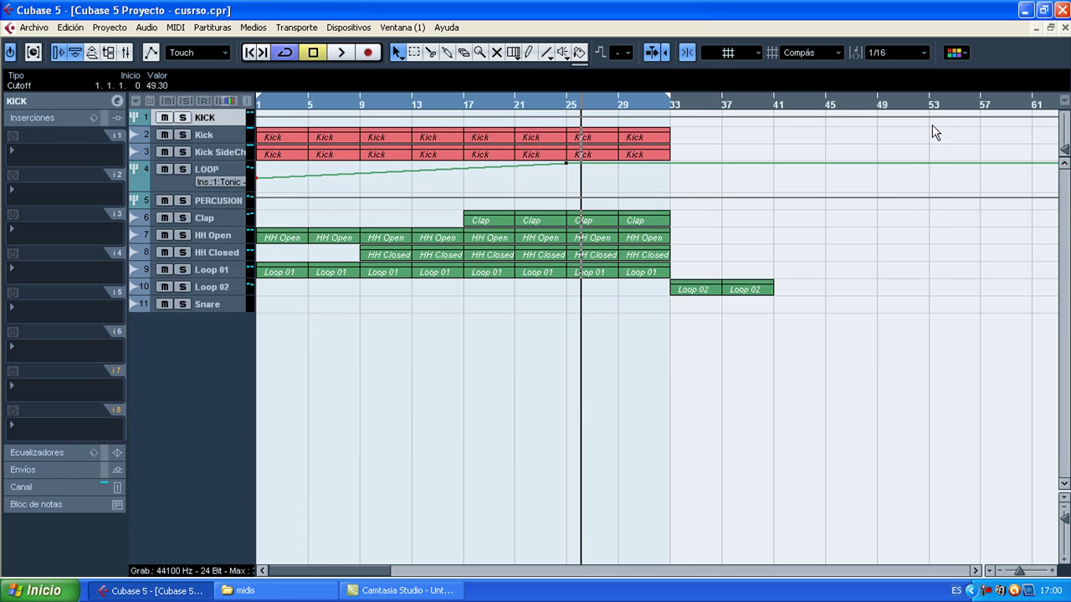
Enlarge the LOOP group's track height to expose its Cutoff curve and widen the track list to show full track names
key(z)
key(z)
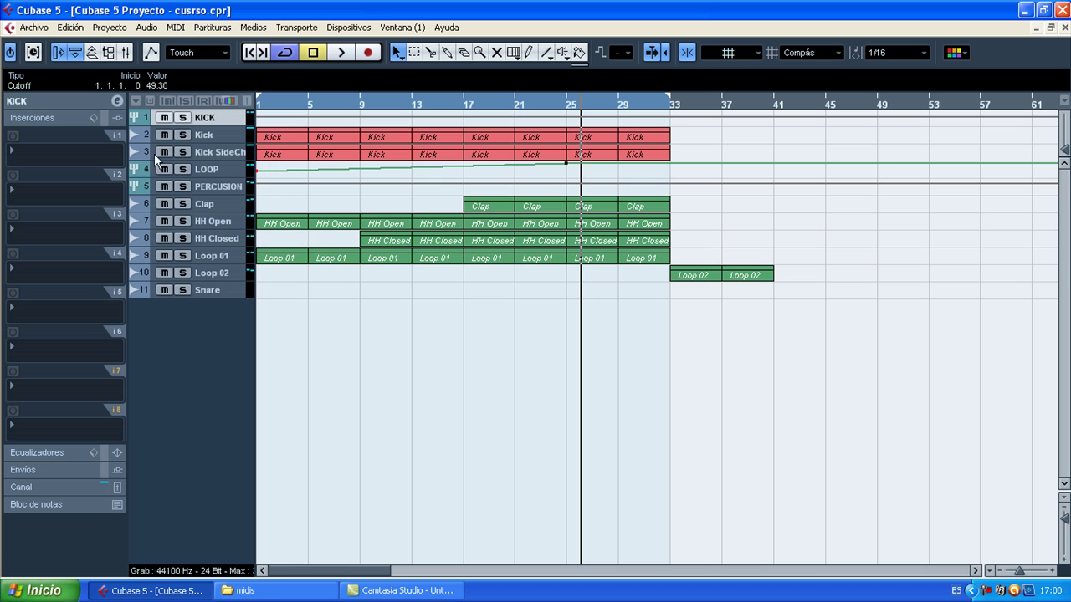
click(222, 176)
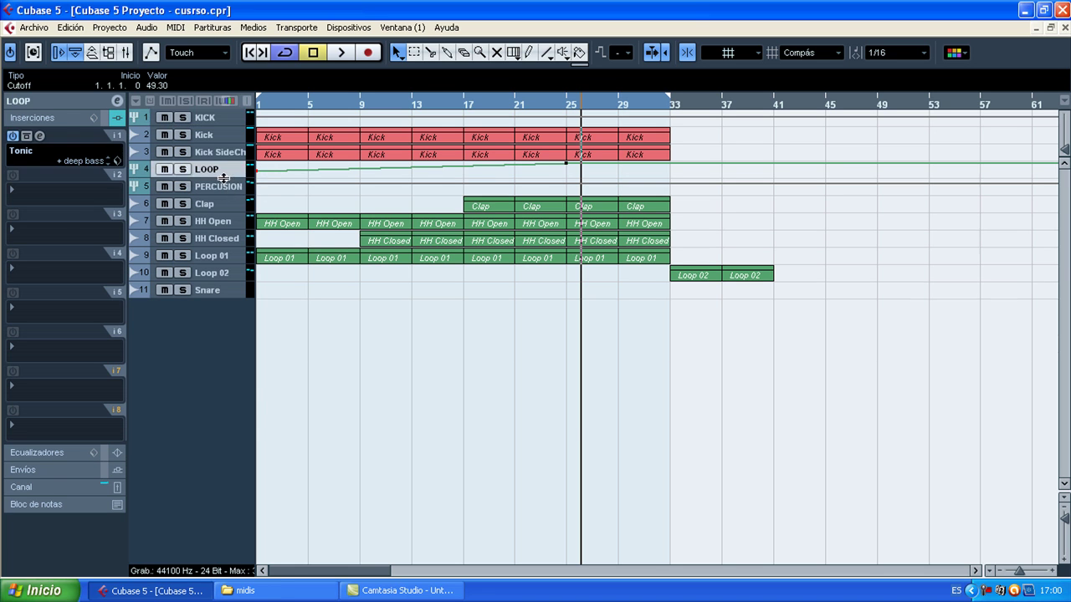
drag(246, 177, 246, 343)
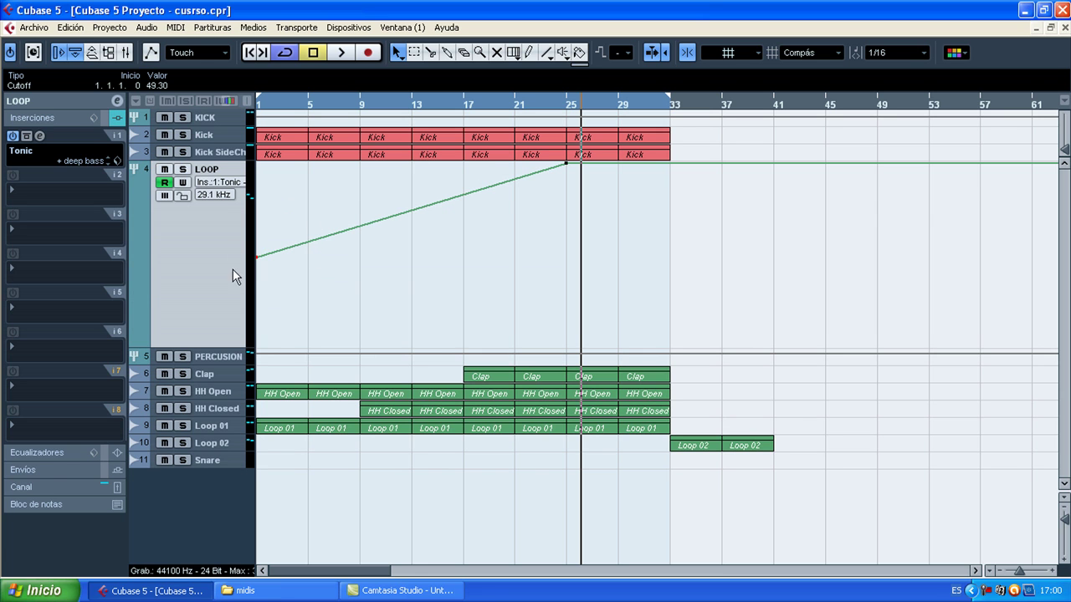
drag(255, 273, 328, 267)
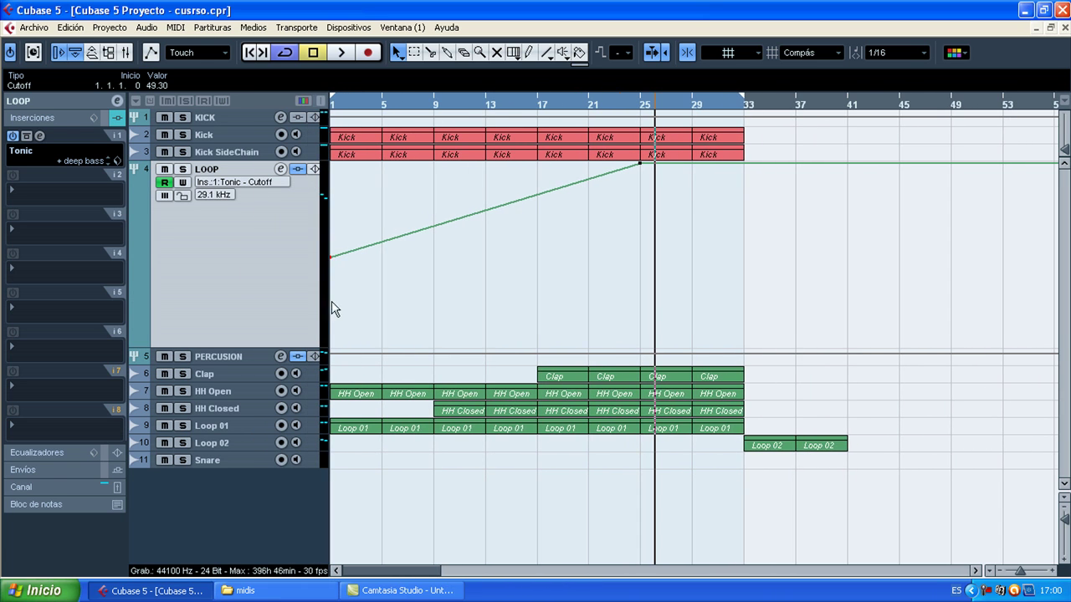
Unfold the LOOP group's Resonance automation lane to review its ramp, and fold it away again
click(134, 343)
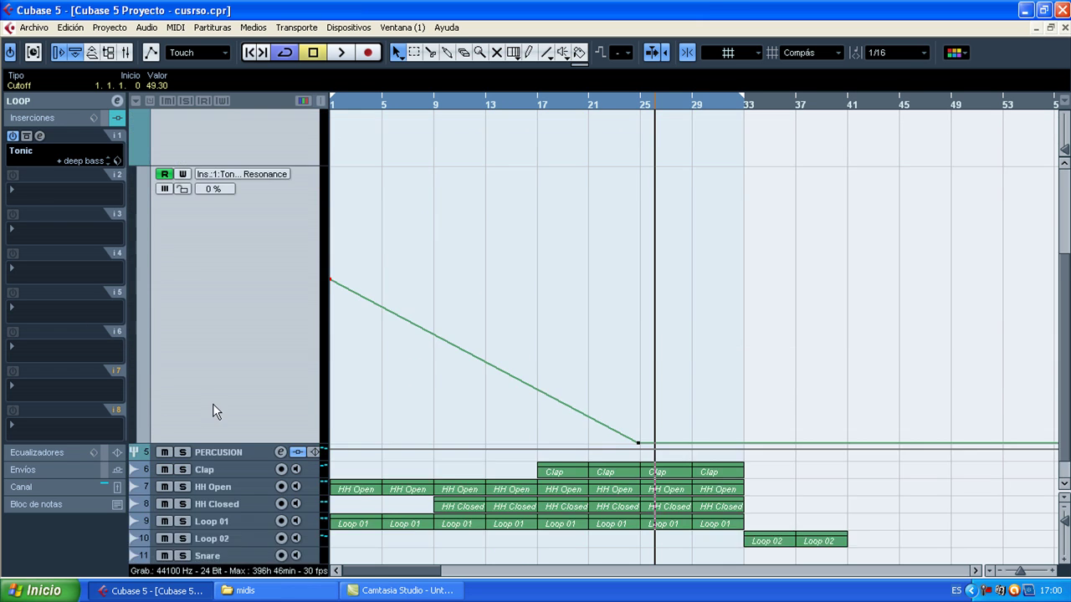
scroll(135, 372, down, 3)
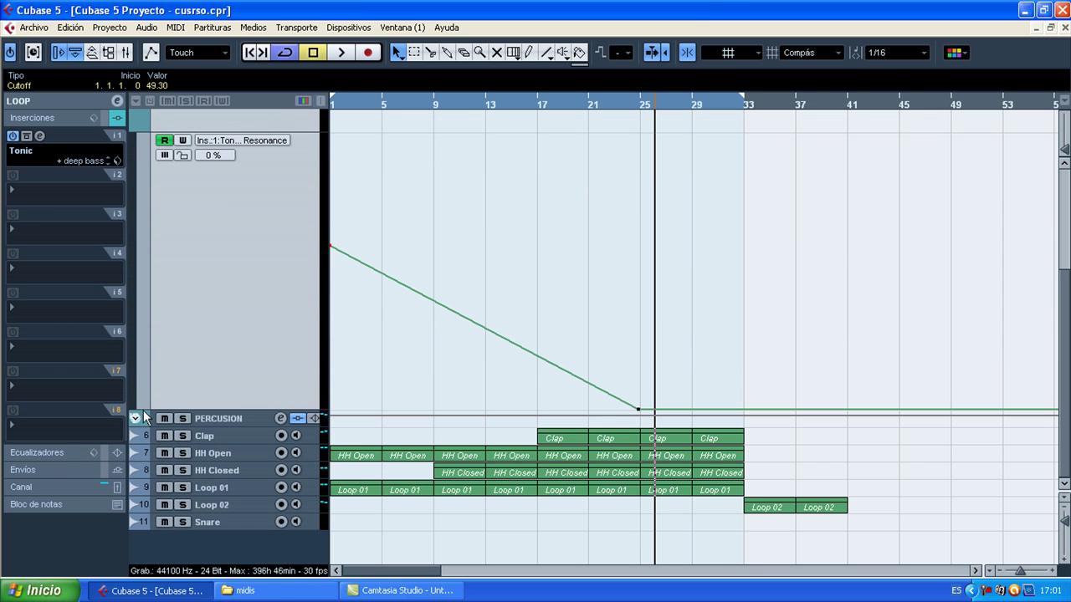
click(135, 125)
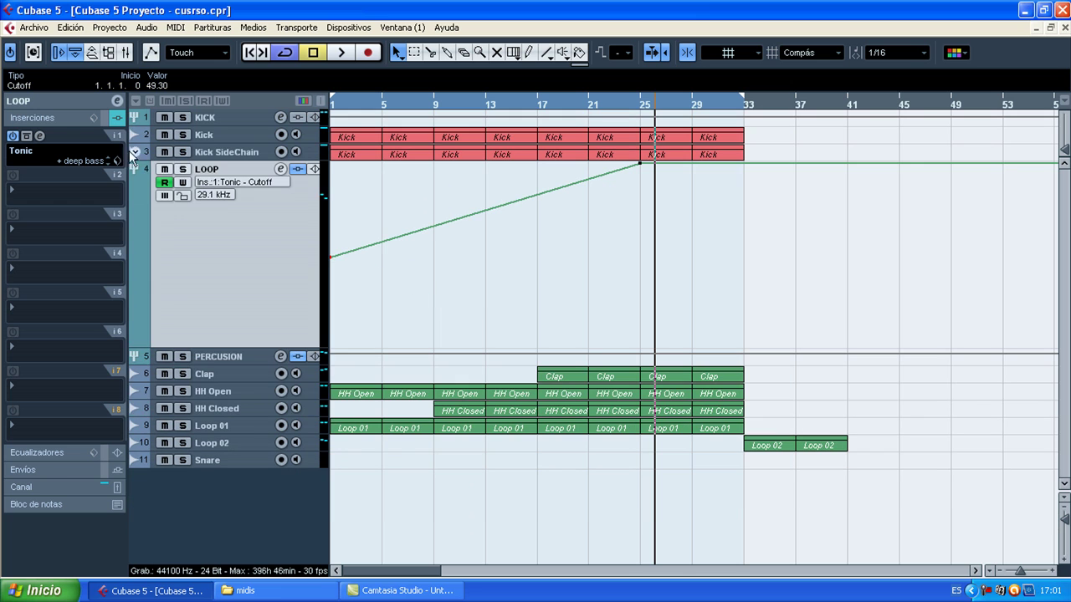
Show the HH Open track's Volume automation lane briefly and hide it again
click(224, 395)
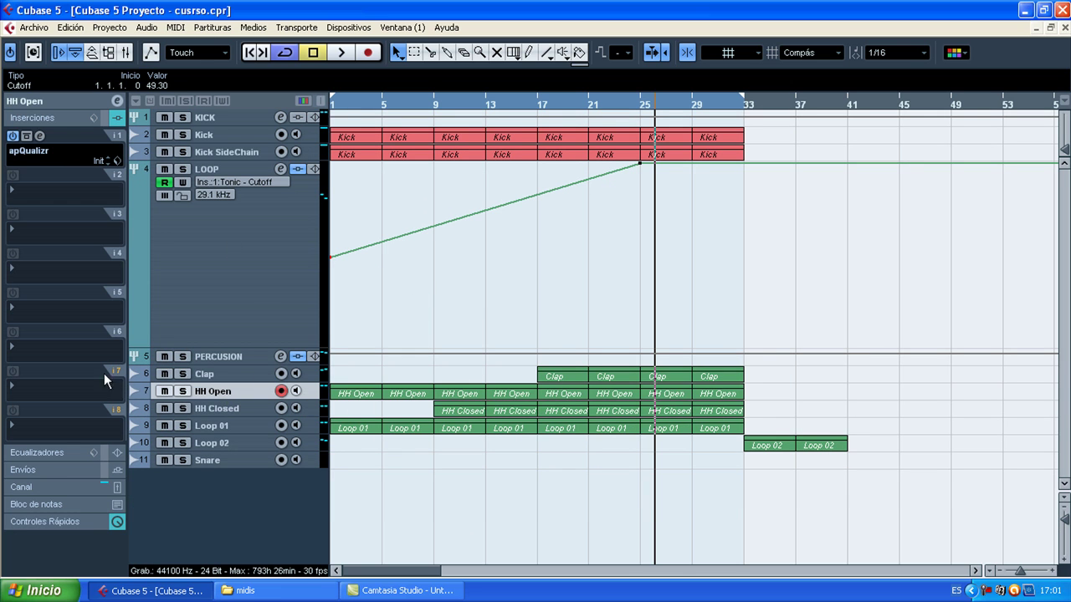
click(136, 392)
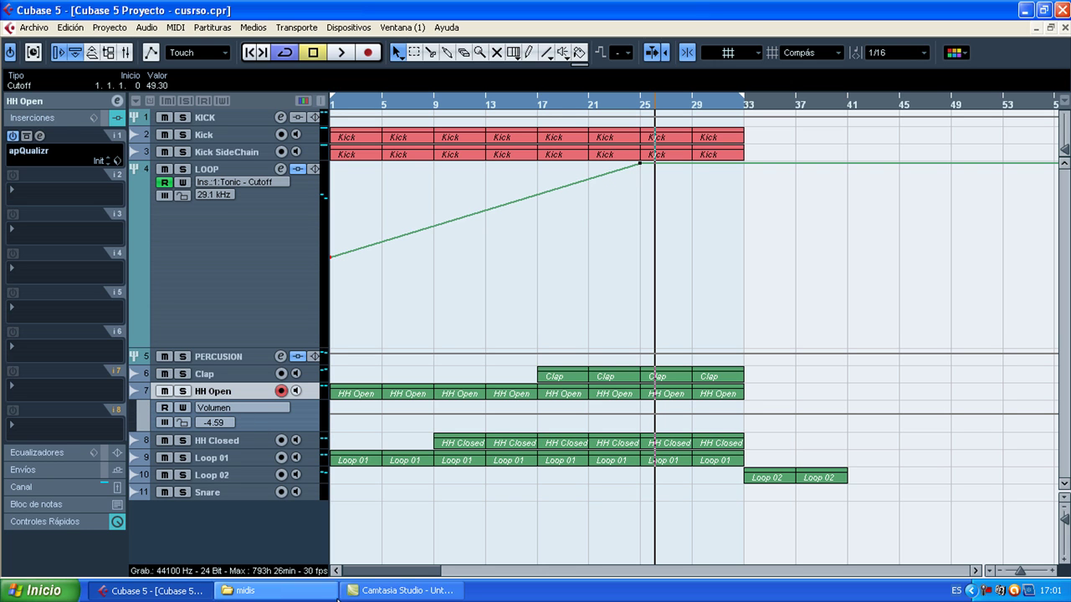
click(137, 391)
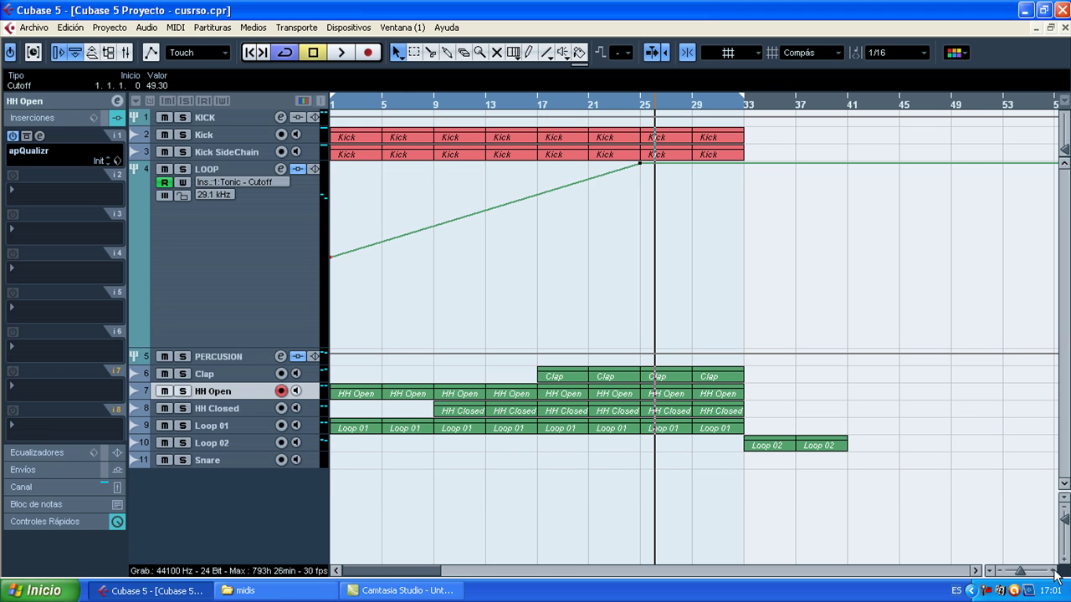
drag(1024, 574, 1017, 573)
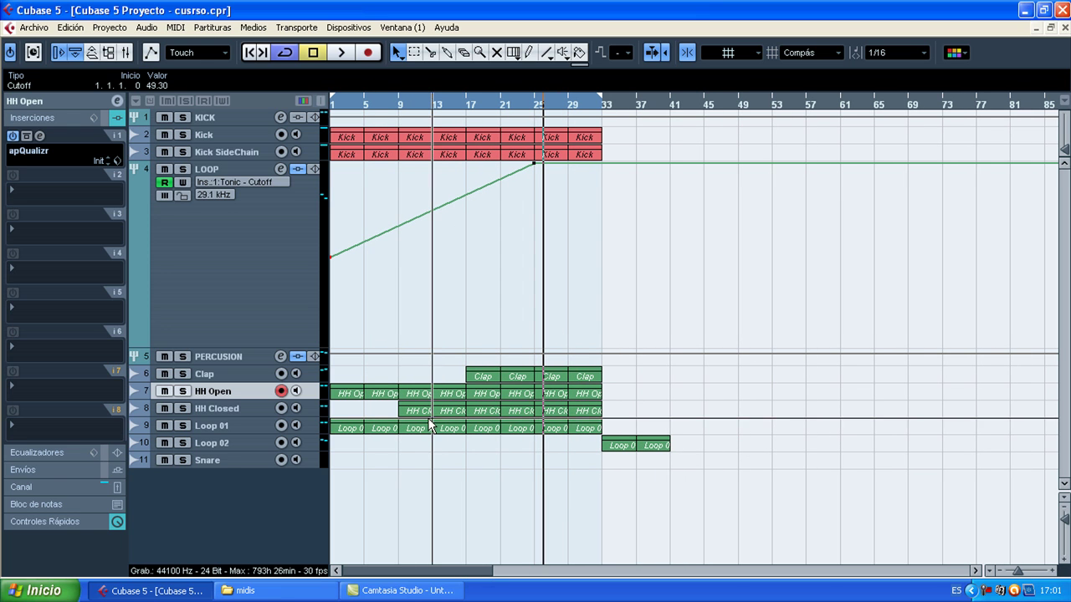